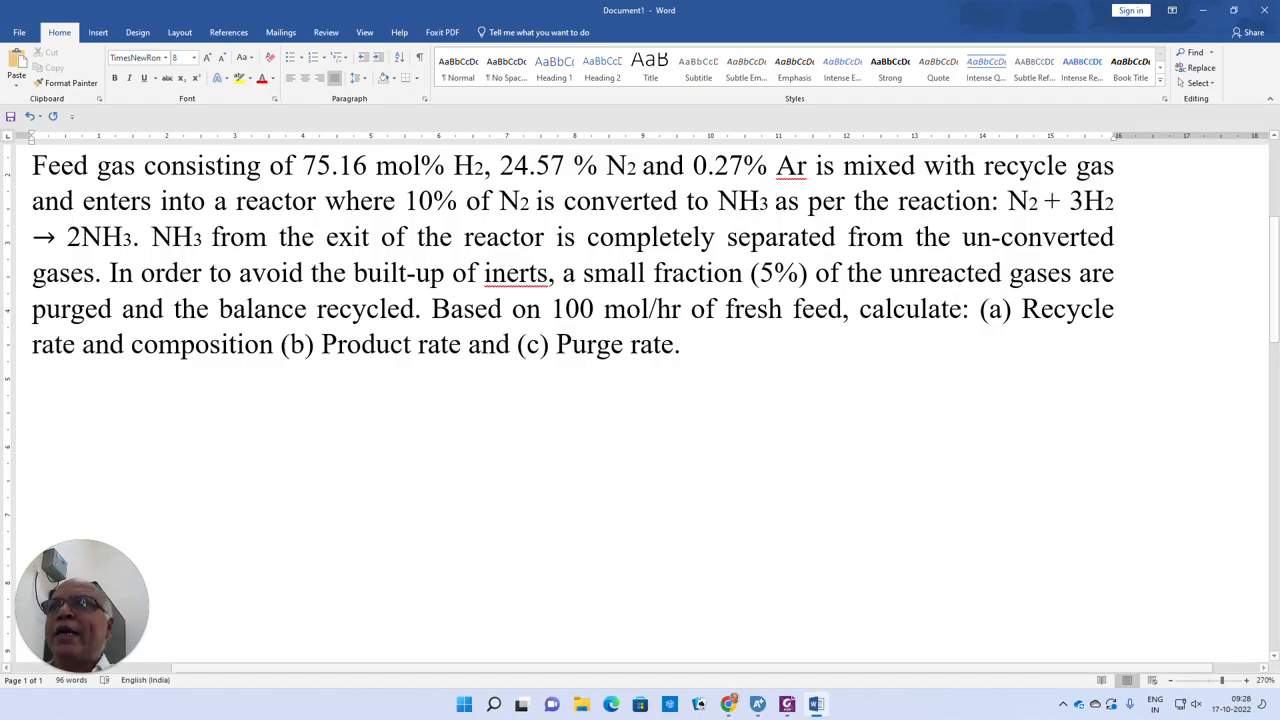
# Switch from the Word problem statement to Aspen Plus and maximize its window
pyautogui.moveTo(86, 582); pyautogui.dragTo(86, 469)
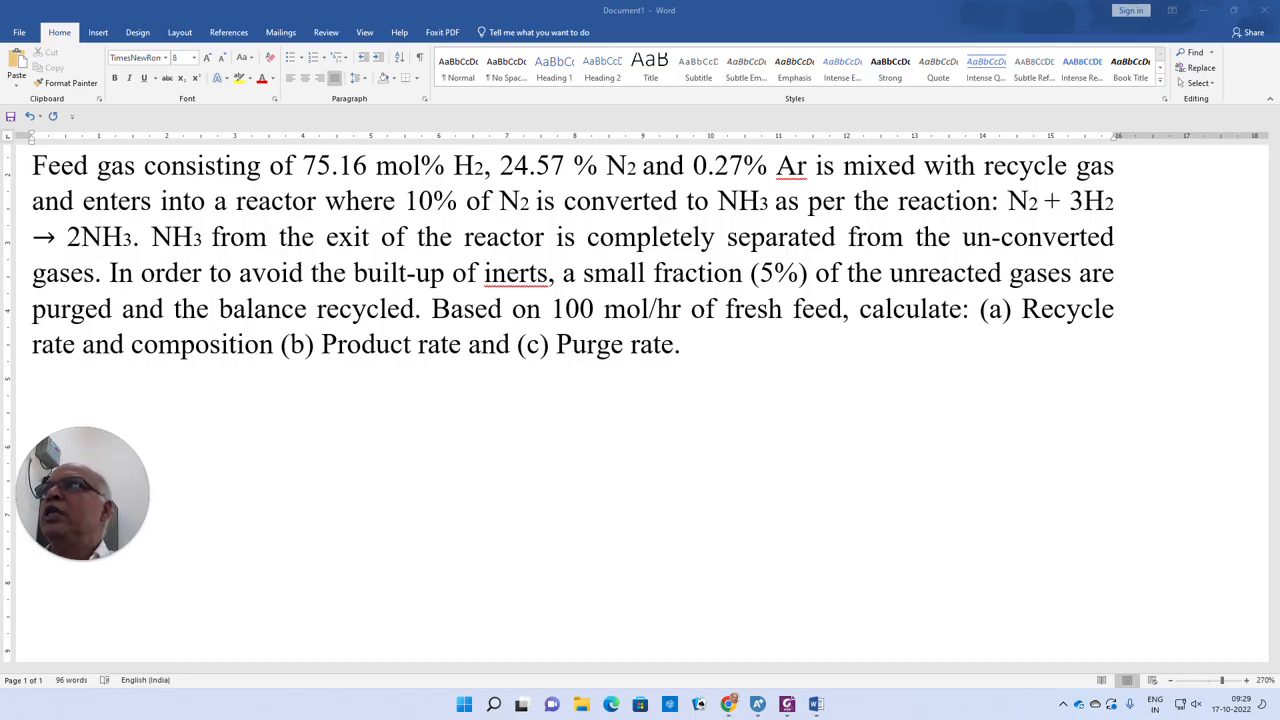
pyautogui.click(757, 704)
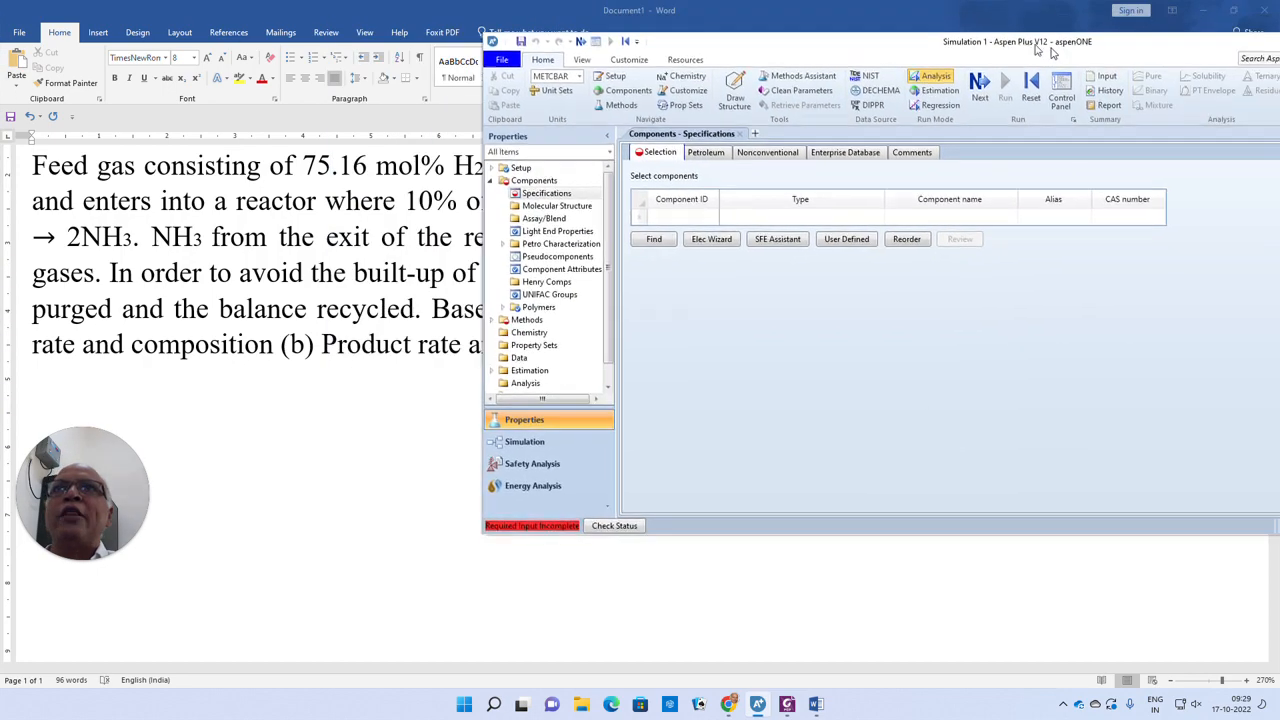
pyautogui.moveTo(831, 41); pyautogui.dragTo(726, 46)
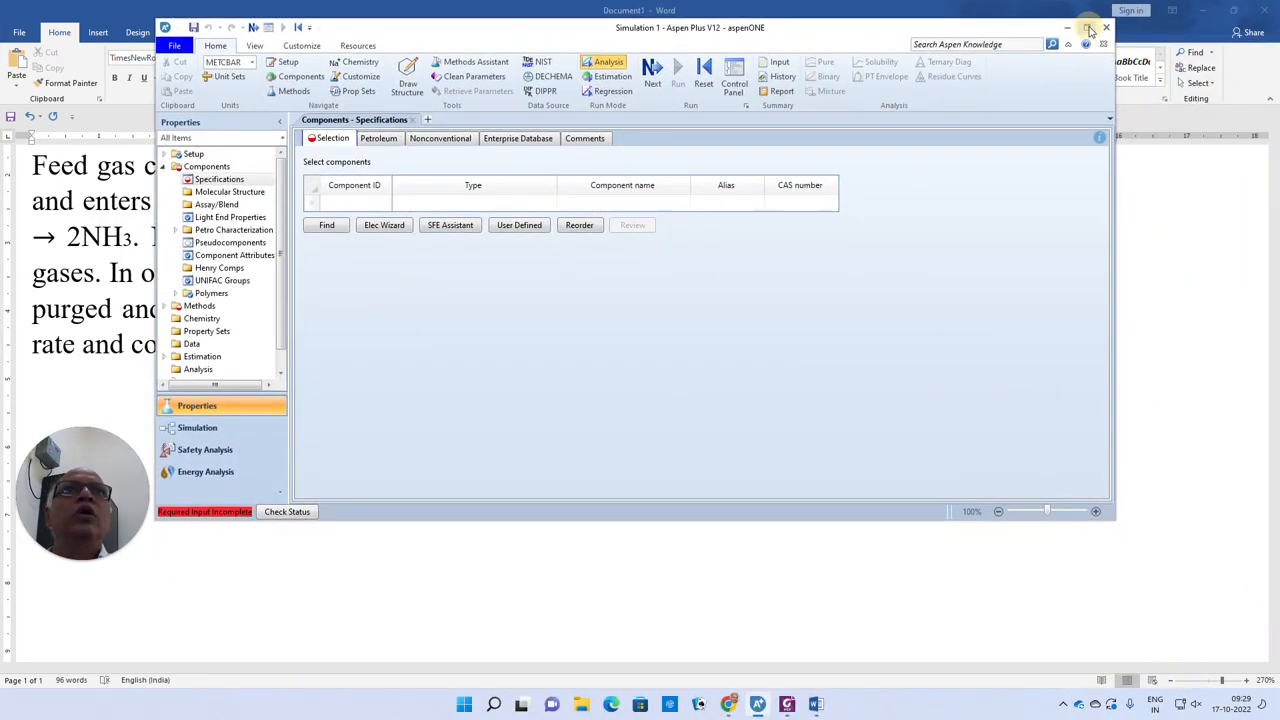
pyautogui.click(1087, 34)
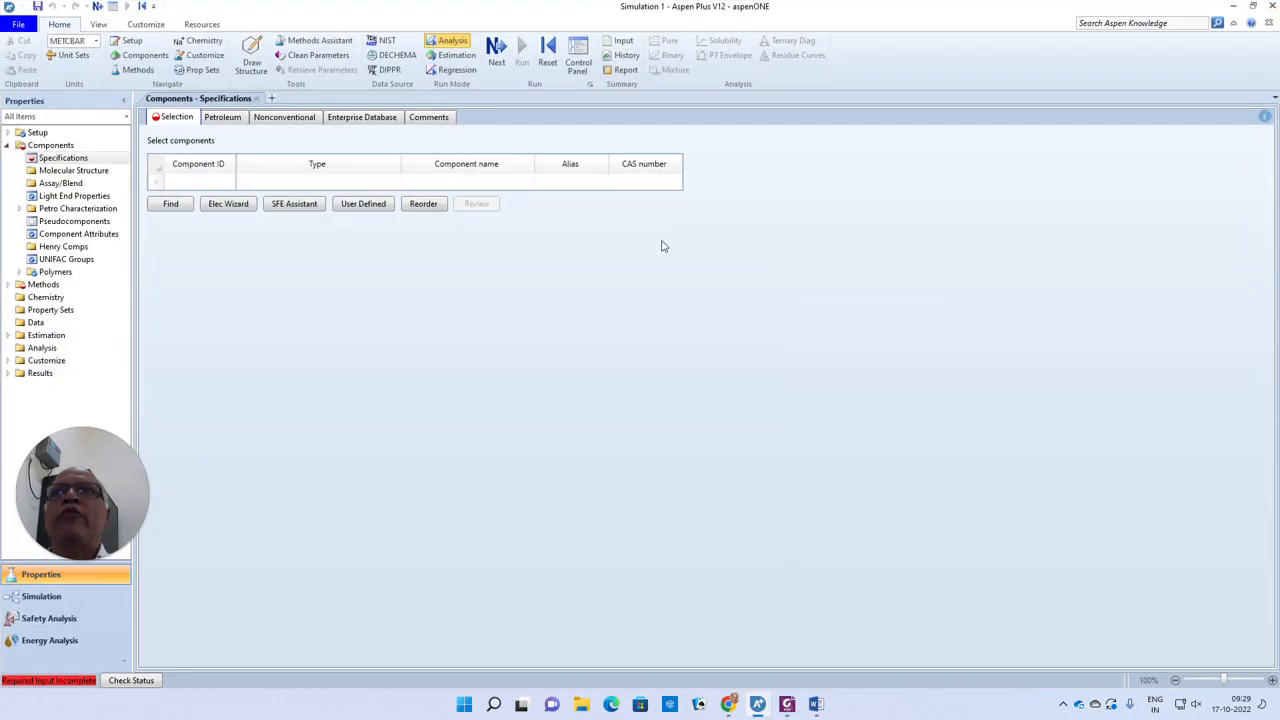
# Add nitrogen (N2) and hydrogen (H2) to the component list
pyautogui.click(216, 187)
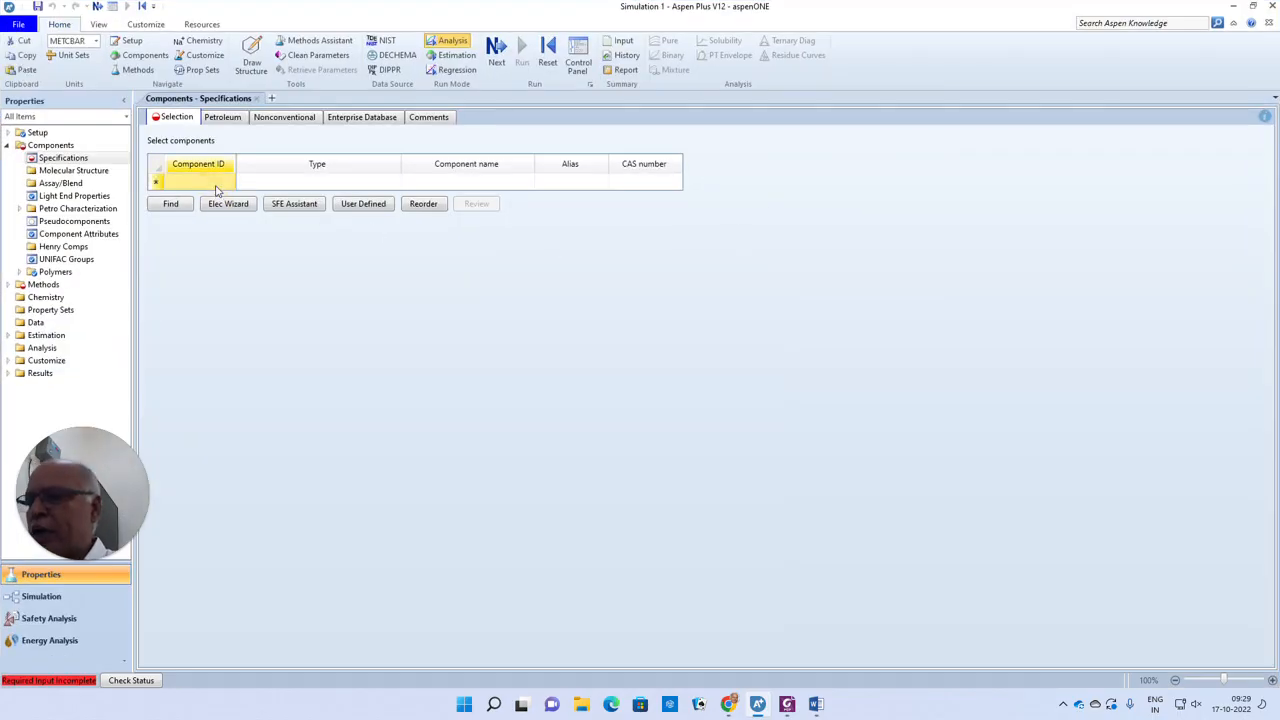
pyautogui.write('N2')
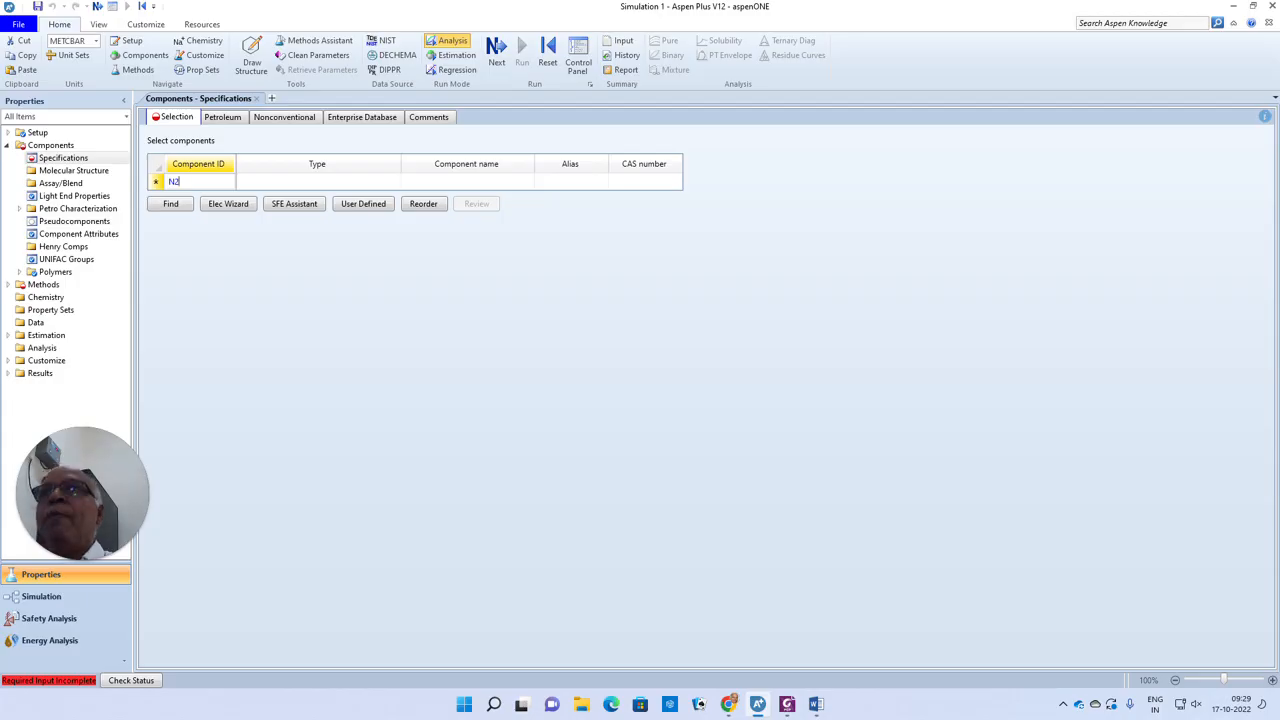
pyautogui.press('Return')
pyautogui.click(186, 201)
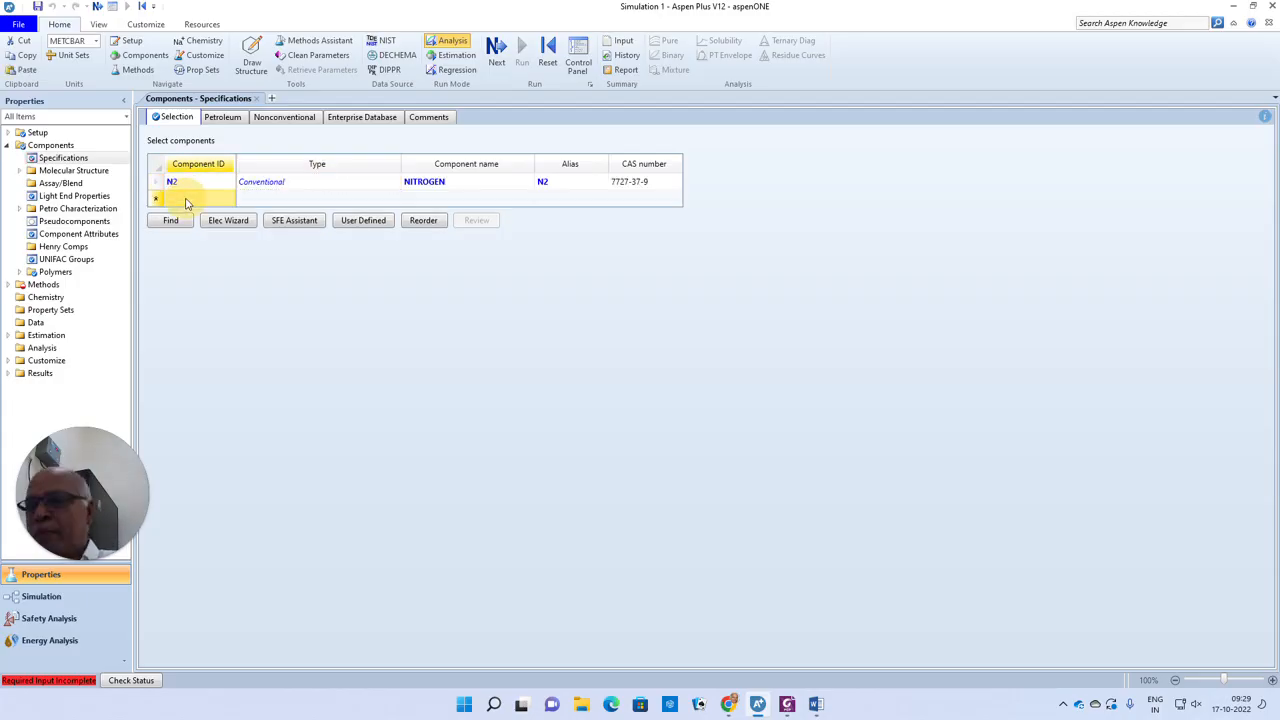
pyautogui.write('H2')
pyautogui.press('Return')
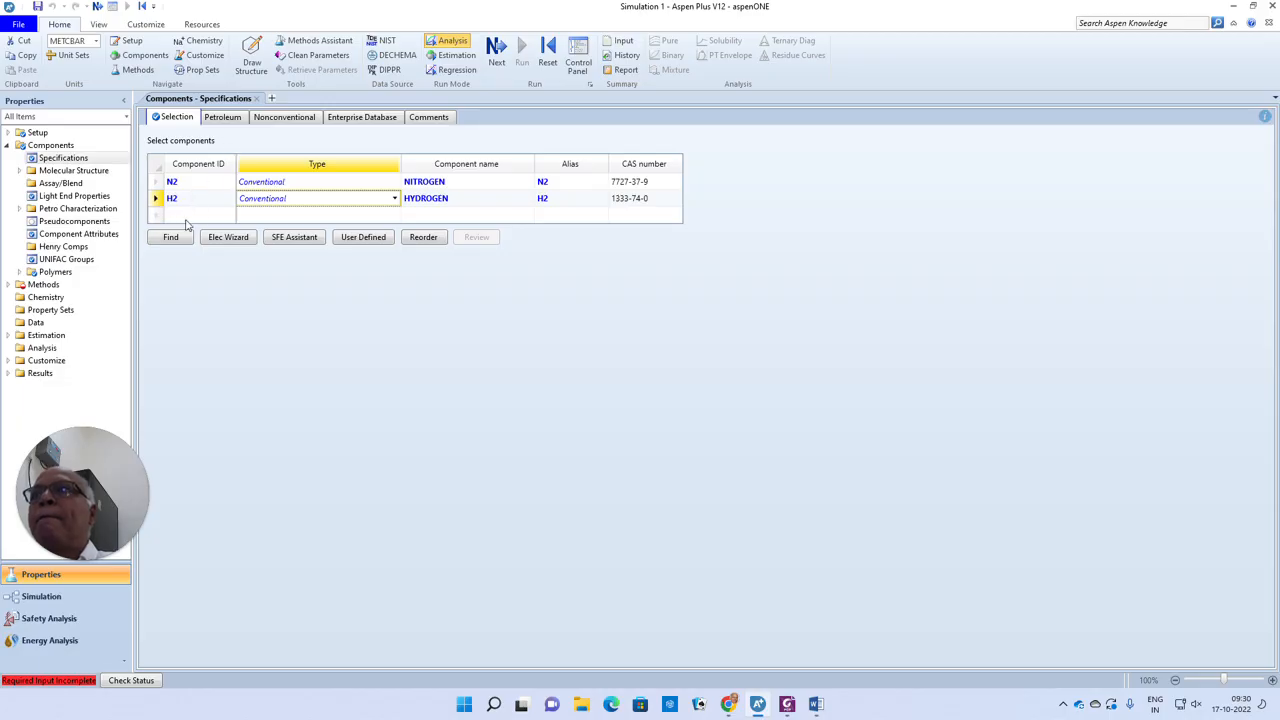
# Add argon (AR) and ammonia (NH3) to the component list
pyautogui.click(185, 218)
pyautogui.write('AR')
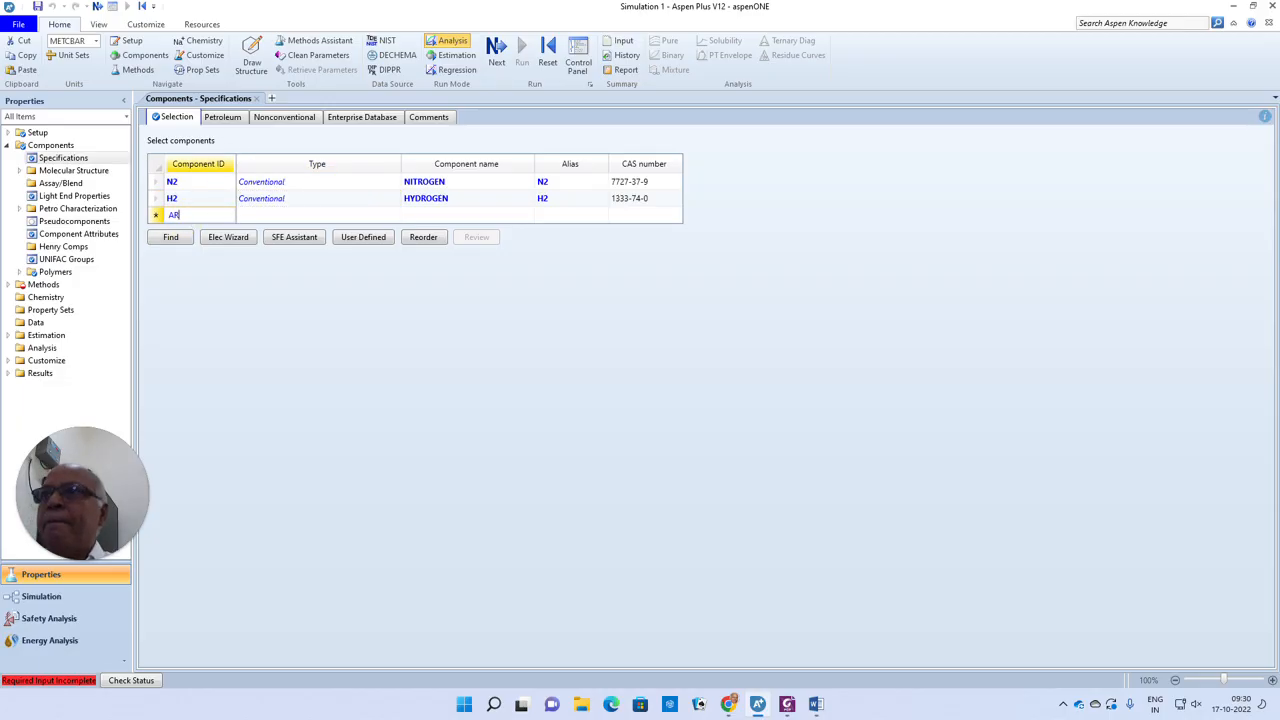
pyautogui.press('Return')
pyautogui.click(195, 236)
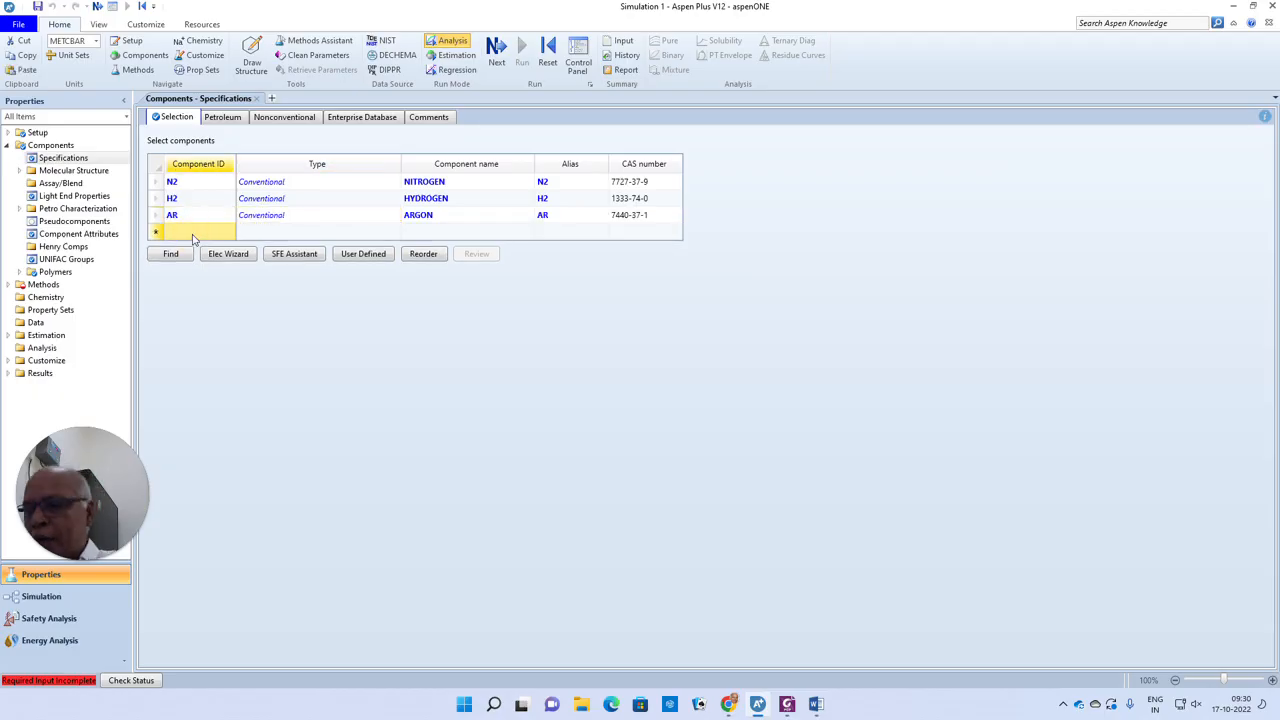
pyautogui.write('NH3')
pyautogui.press('Return')
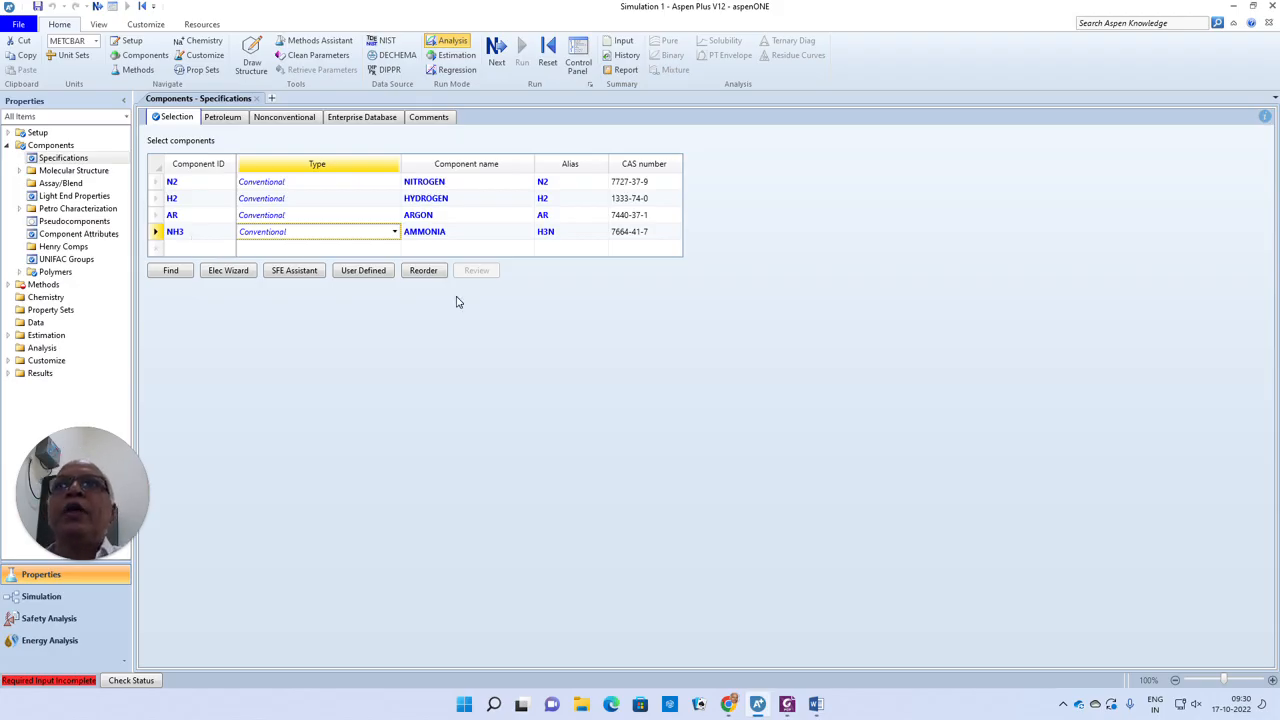
# Proceed to the property method specifications and choose IDEAL as the global method
pyautogui.click(496, 52)
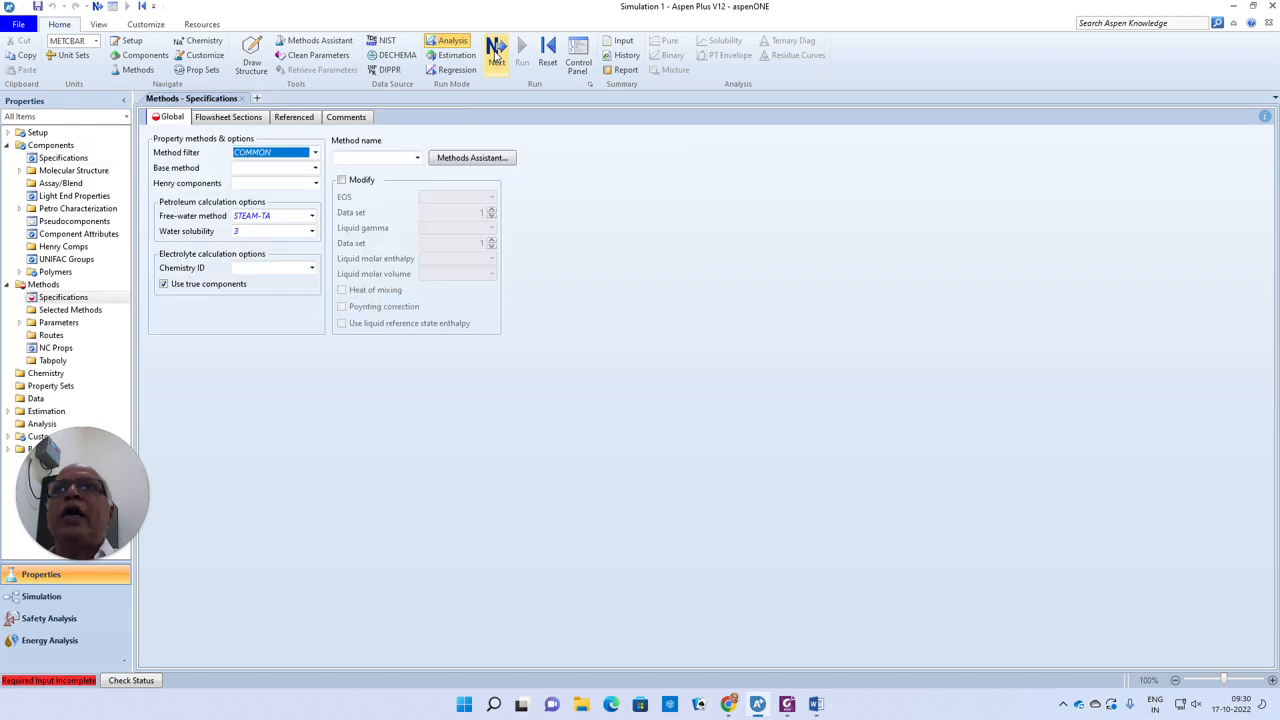
pyautogui.click(417, 157)
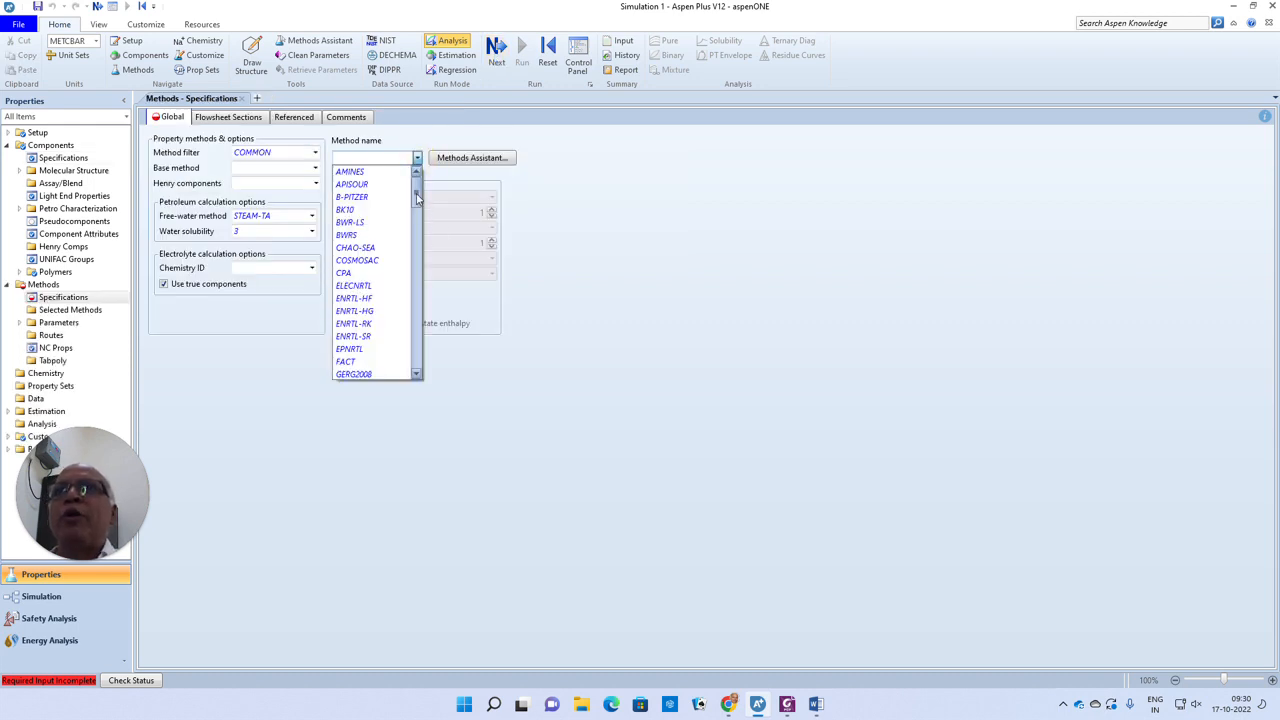
pyautogui.moveTo(418, 188); pyautogui.dragTo(417, 237)
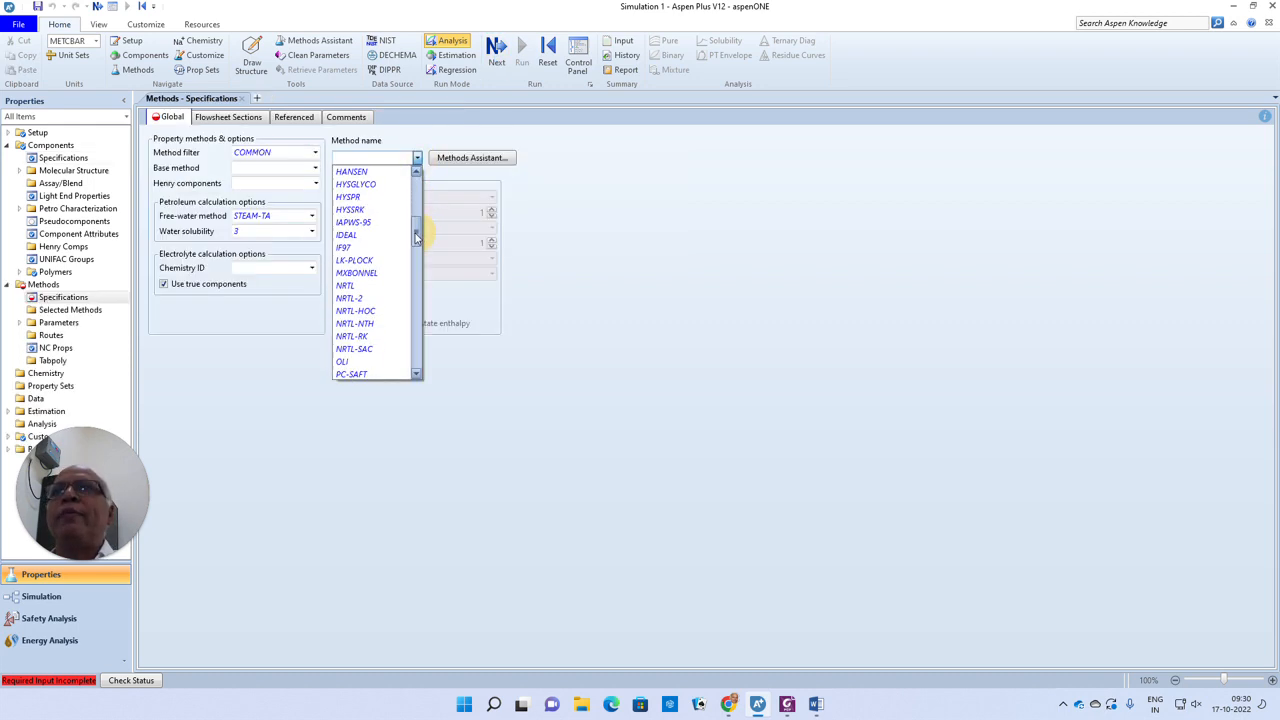
pyautogui.click(405, 236)
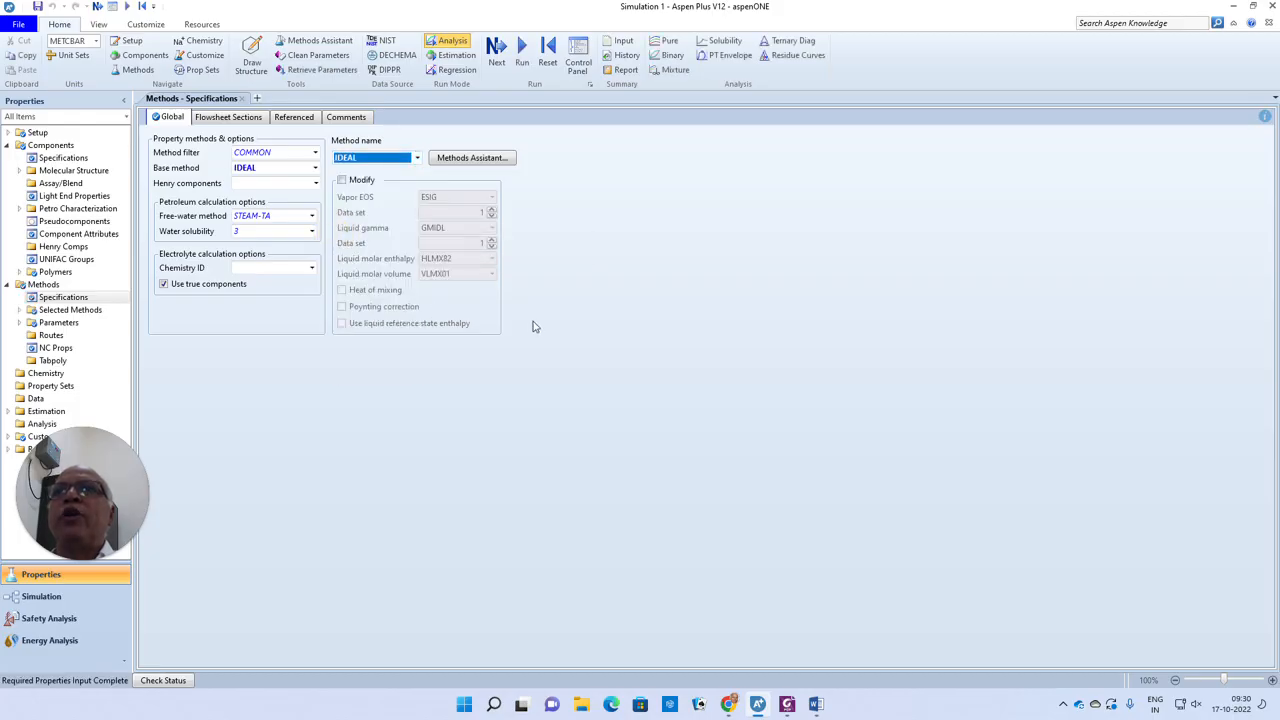
# Finish the property input and go to the Simulation environment
pyautogui.click(496, 52)
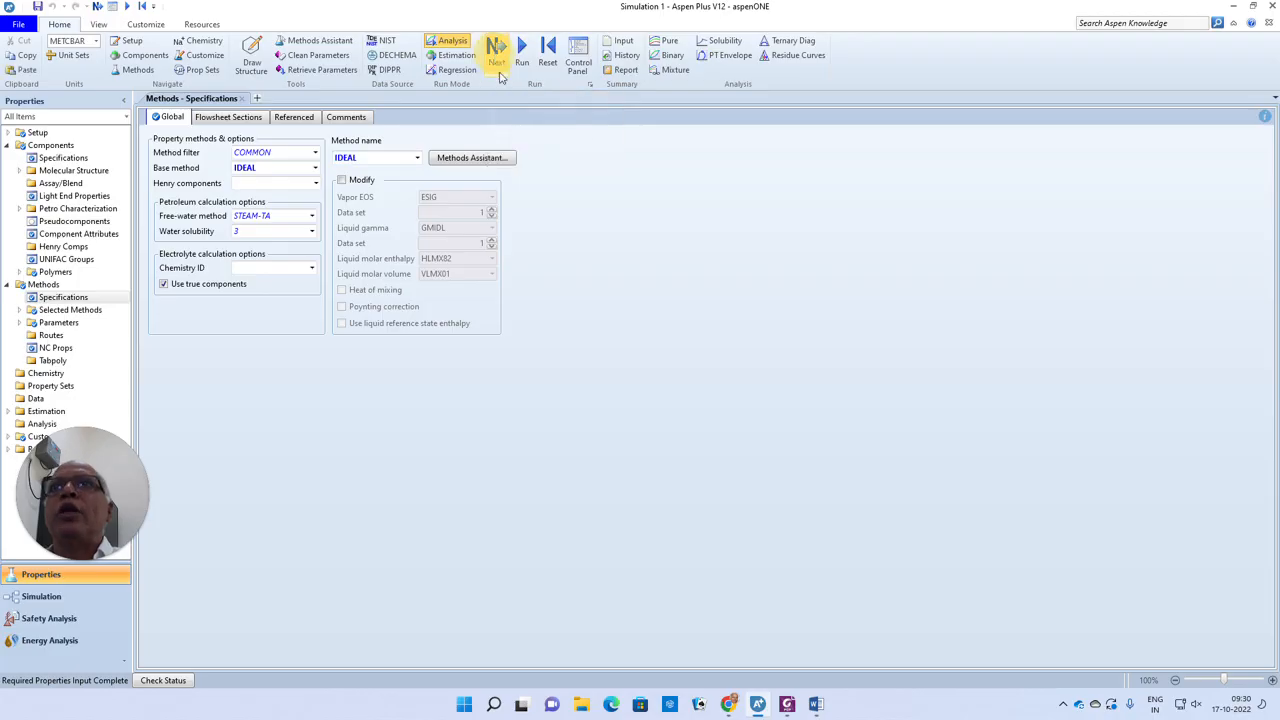
pyautogui.click(562, 372)
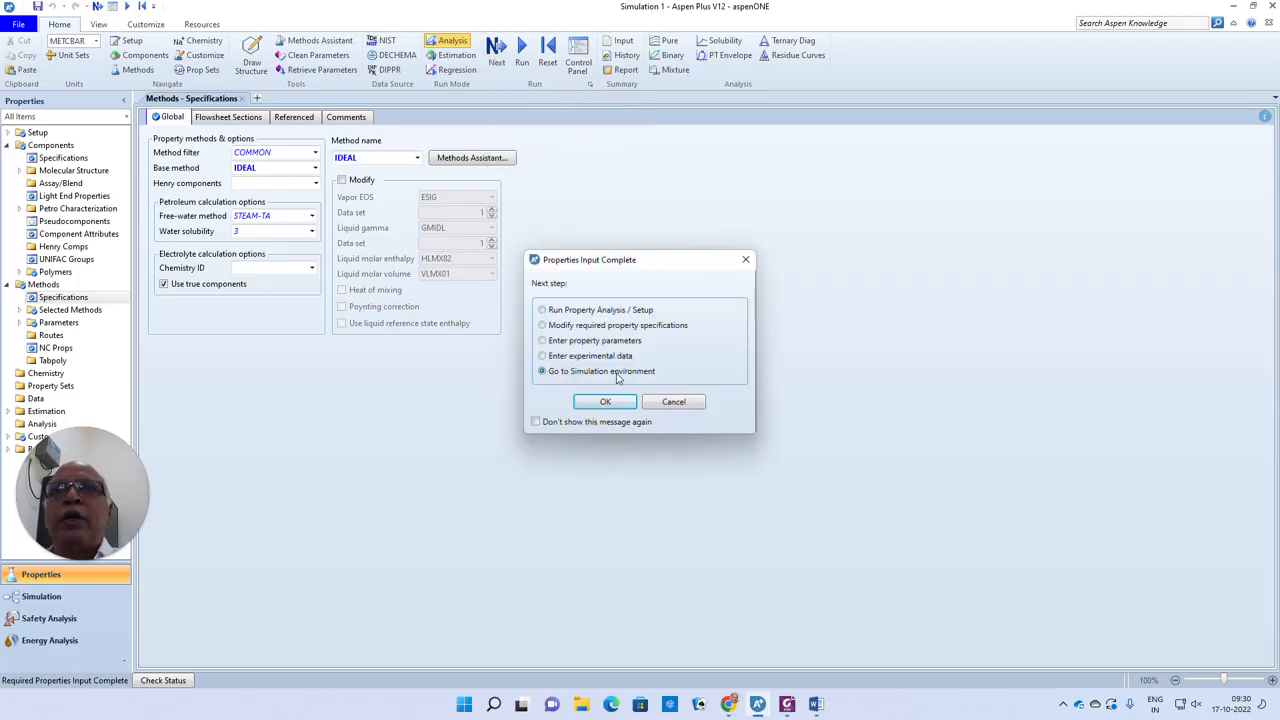
pyautogui.click(612, 403)
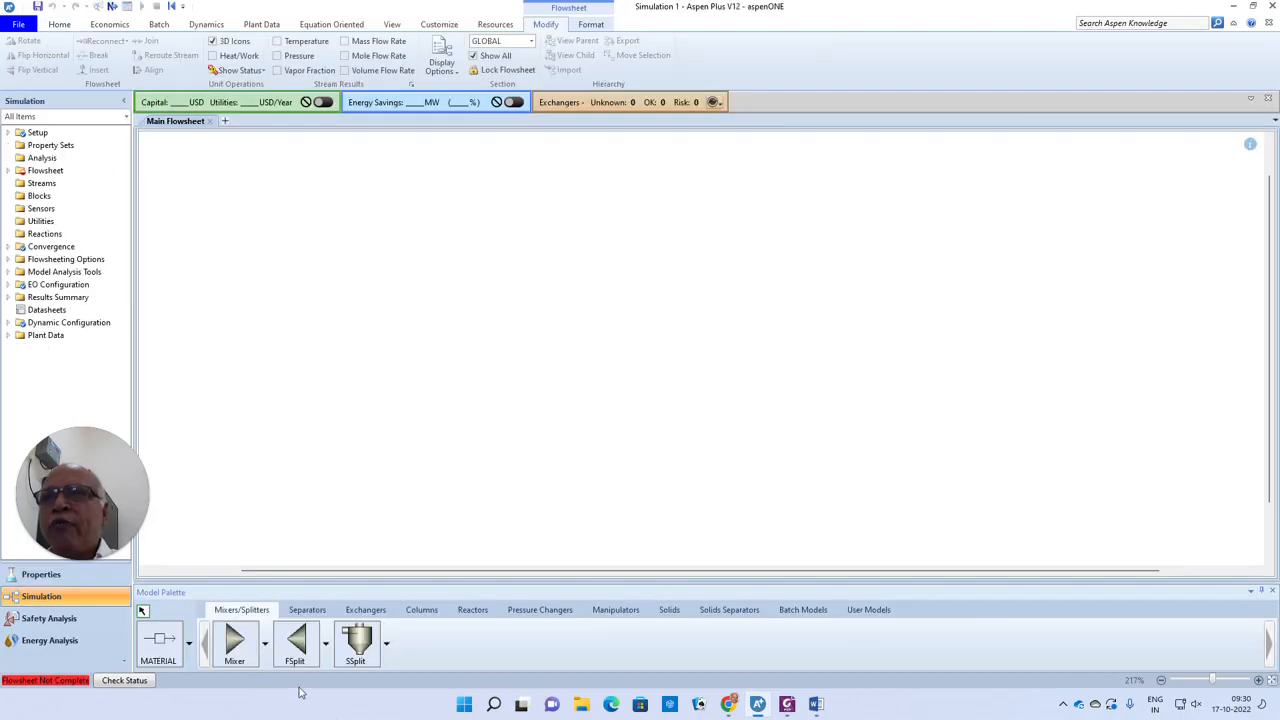
# Place a Mixer on the empty flowsheet and, after checking the problem statement in Word, an RStoic reactor to its right
pyautogui.click(236, 640)
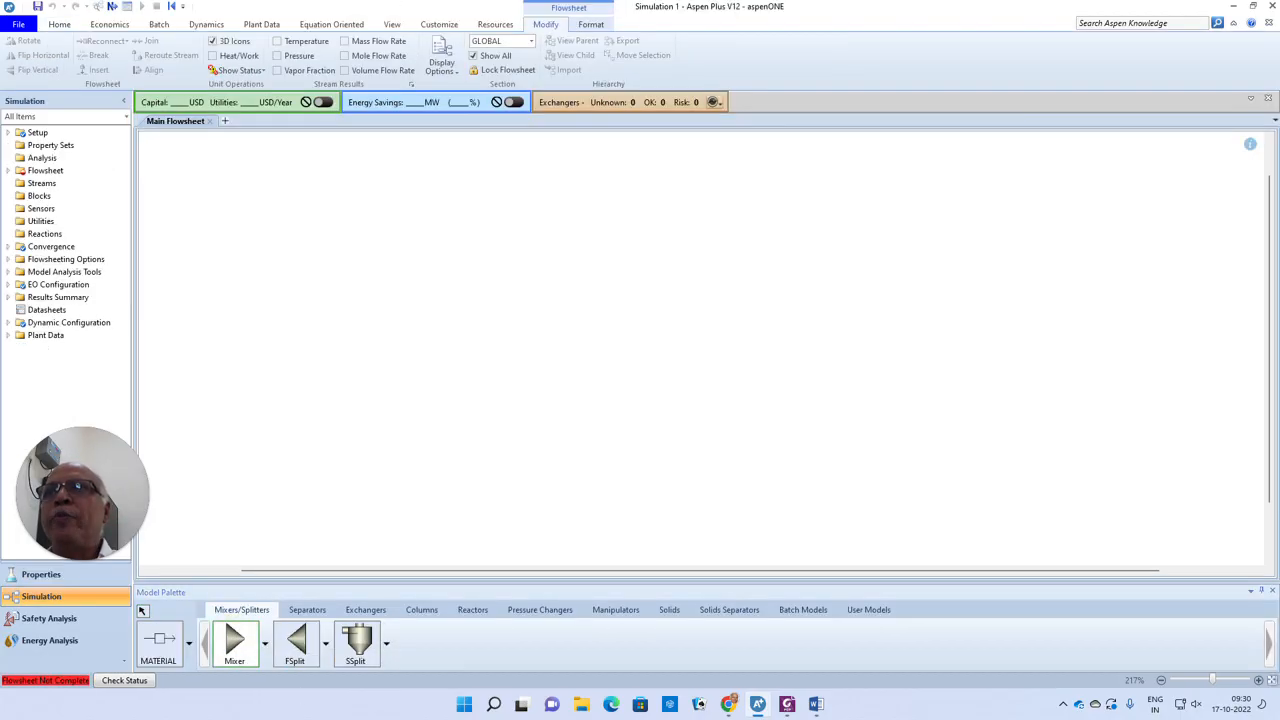
pyautogui.click(293, 322)
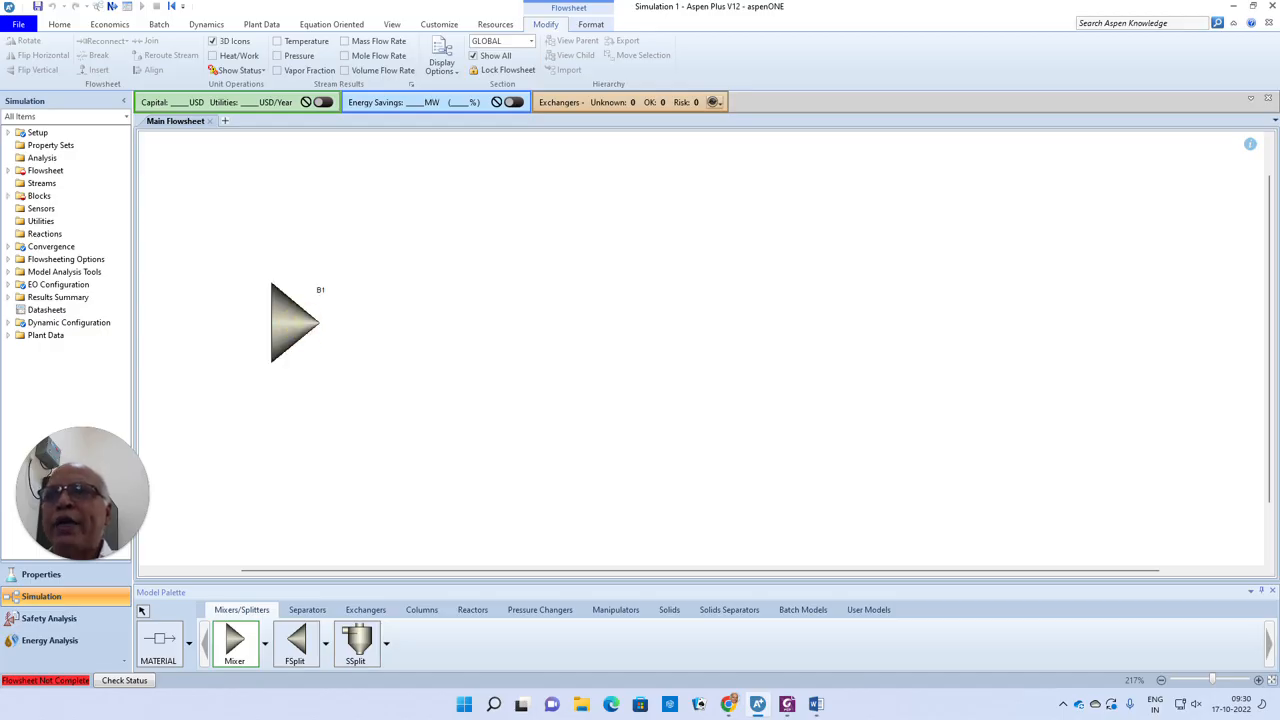
pyautogui.click(817, 705)
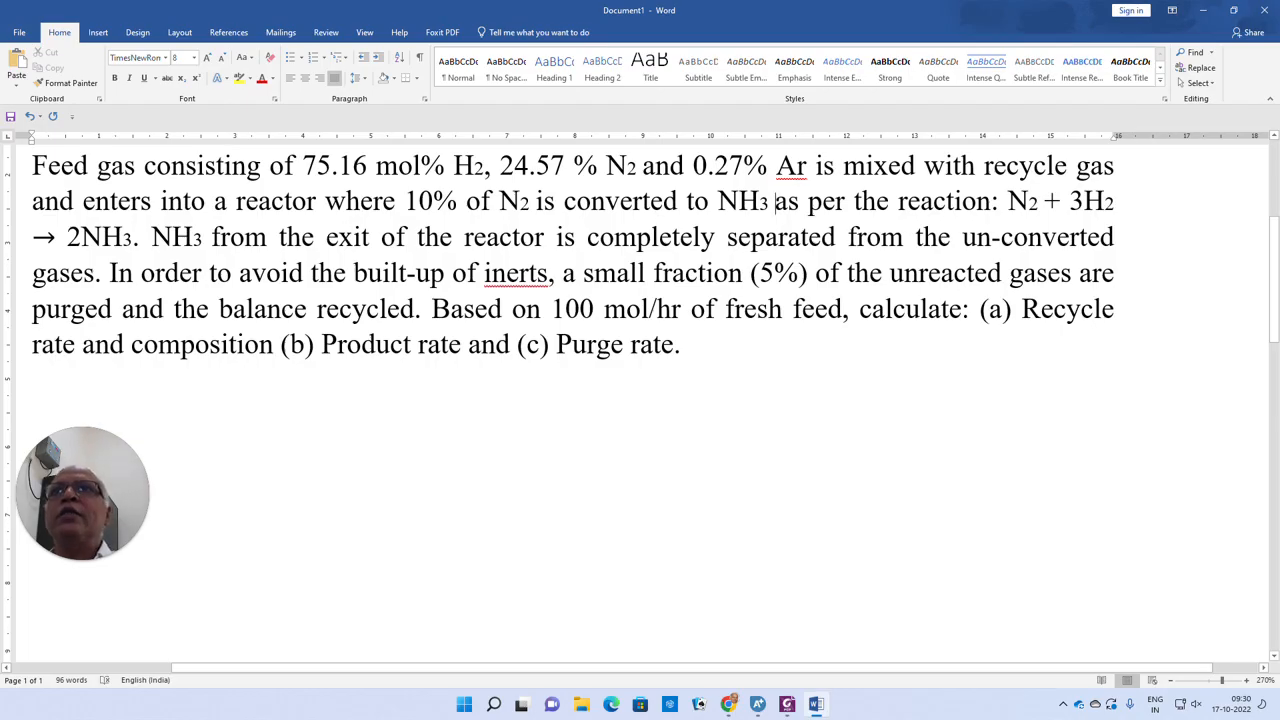
pyautogui.click(758, 705)
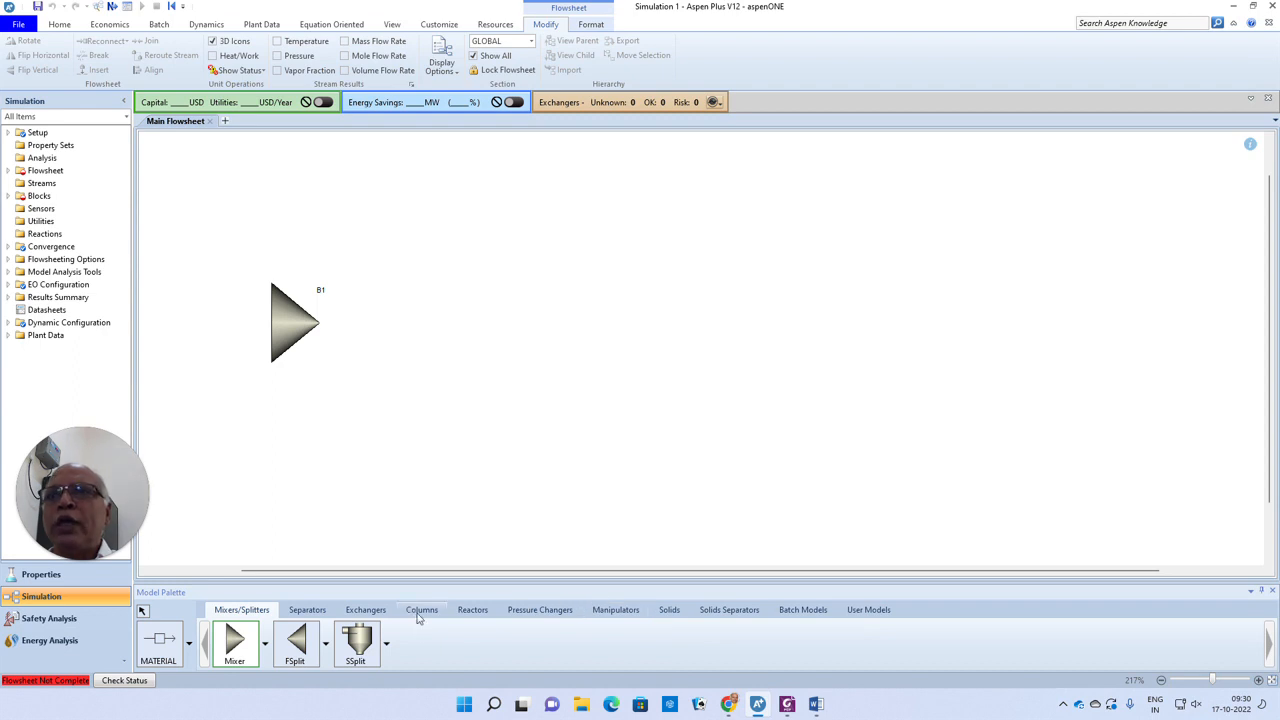
pyautogui.click(468, 610)
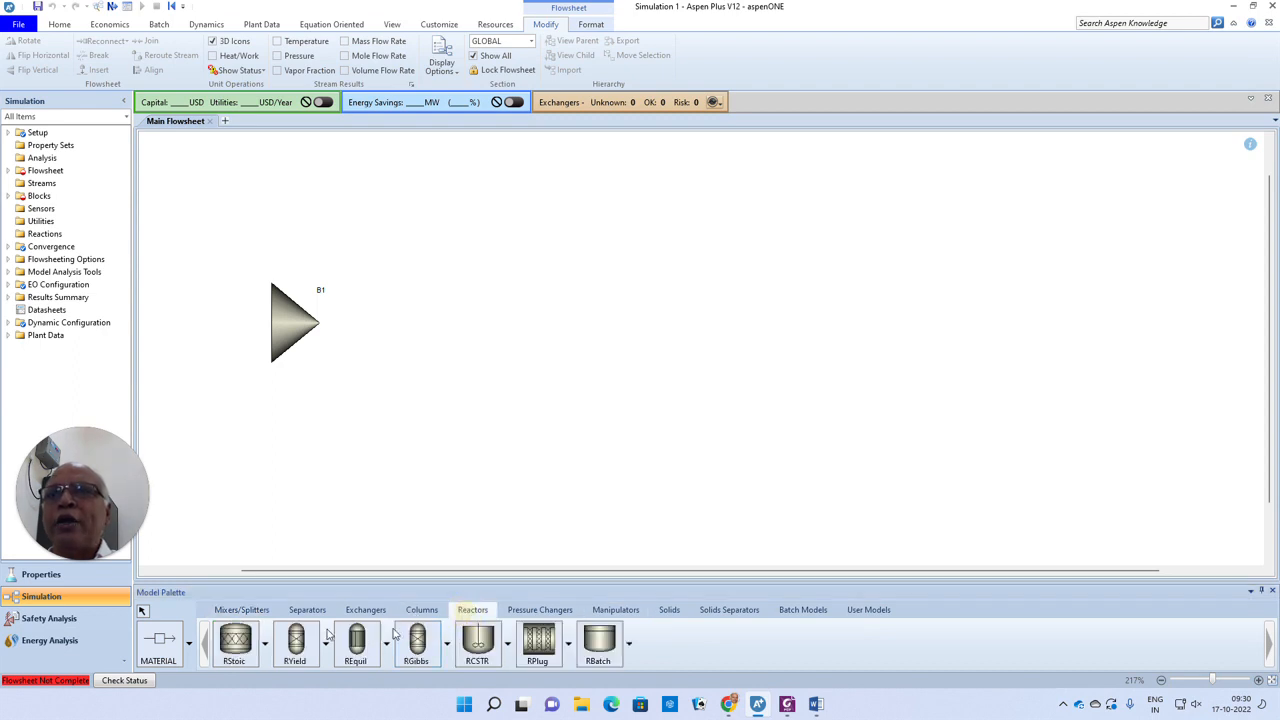
pyautogui.click(236, 645)
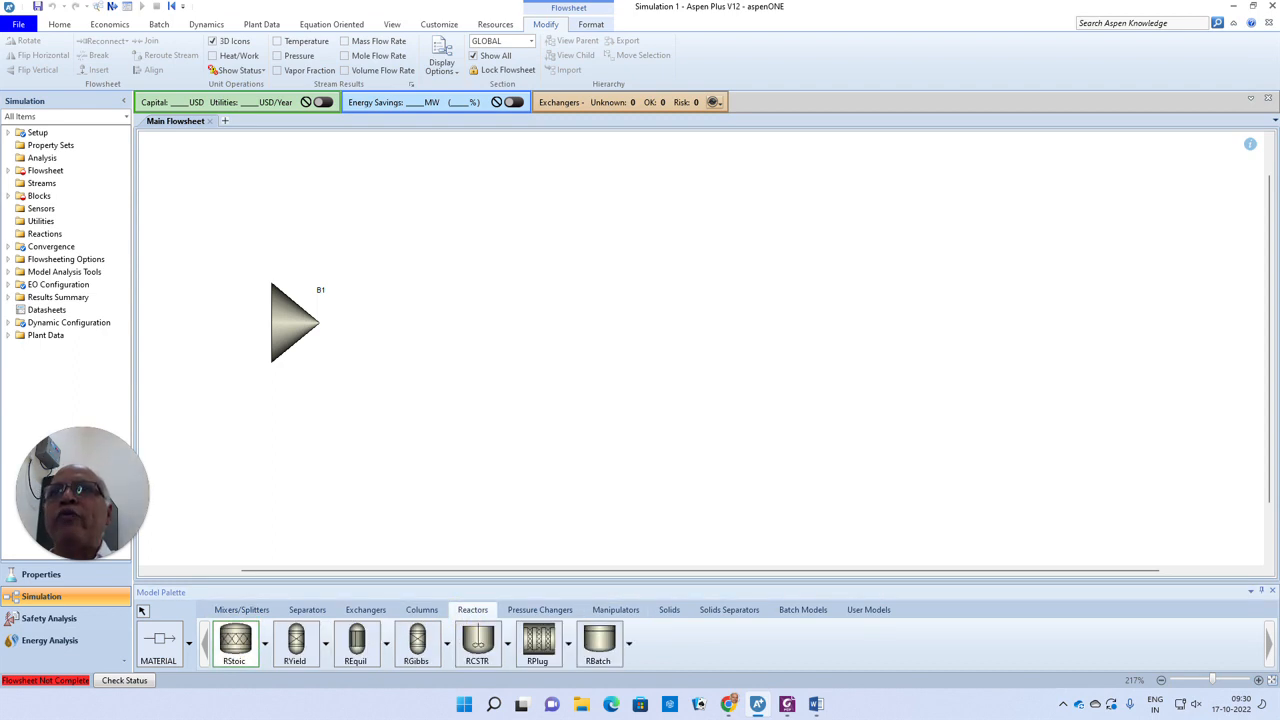
pyautogui.click(430, 322)
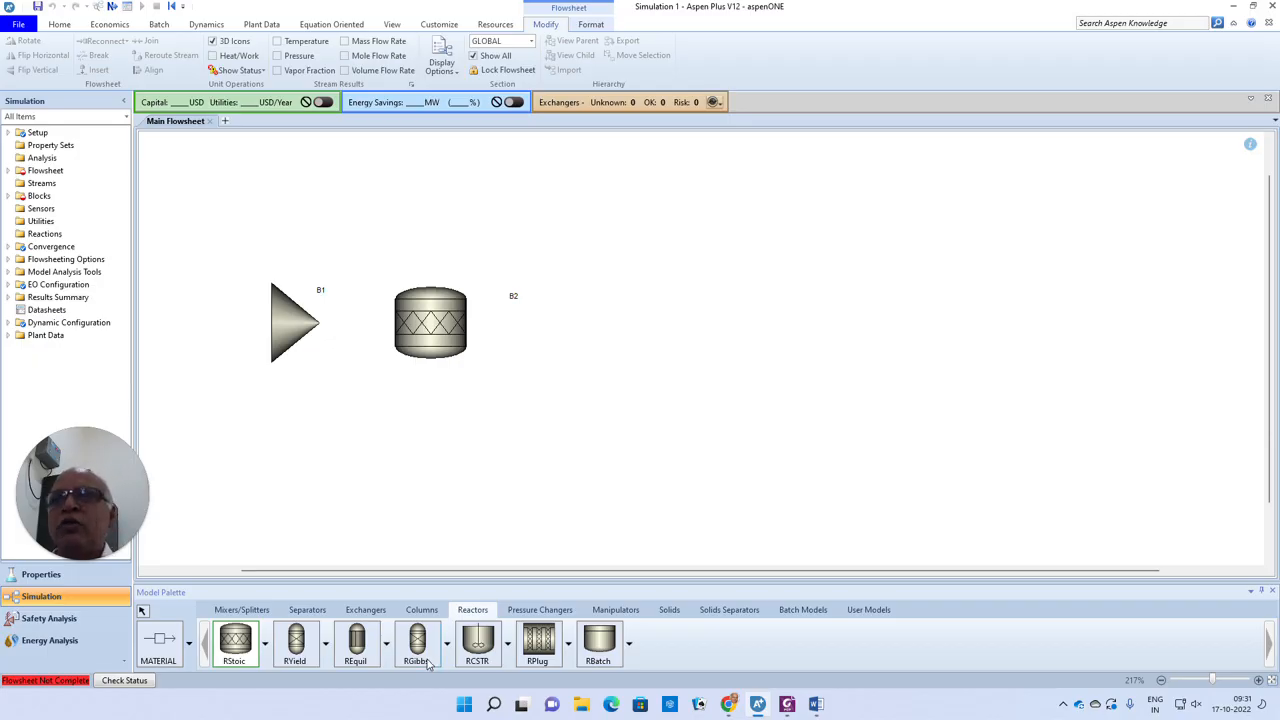
# Place a Sep separator block to the right of the RStoic reactor, in line with it
pyautogui.click(316, 613)
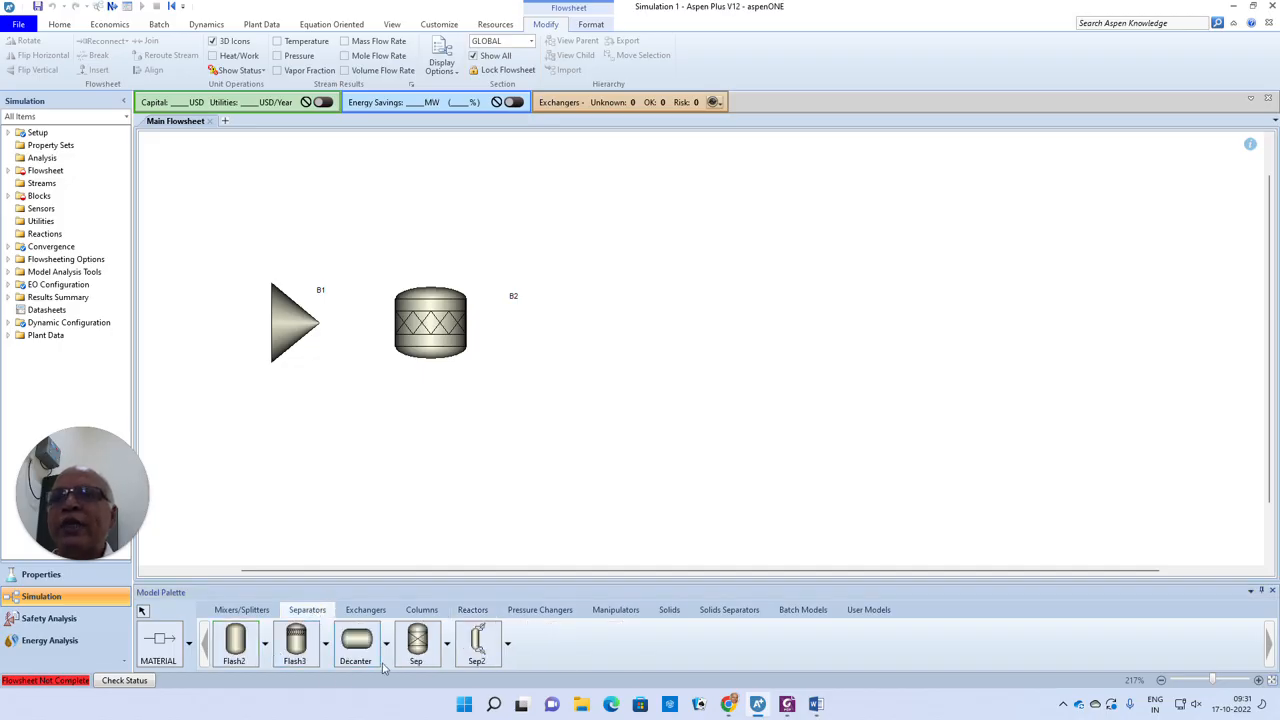
pyautogui.click(414, 645)
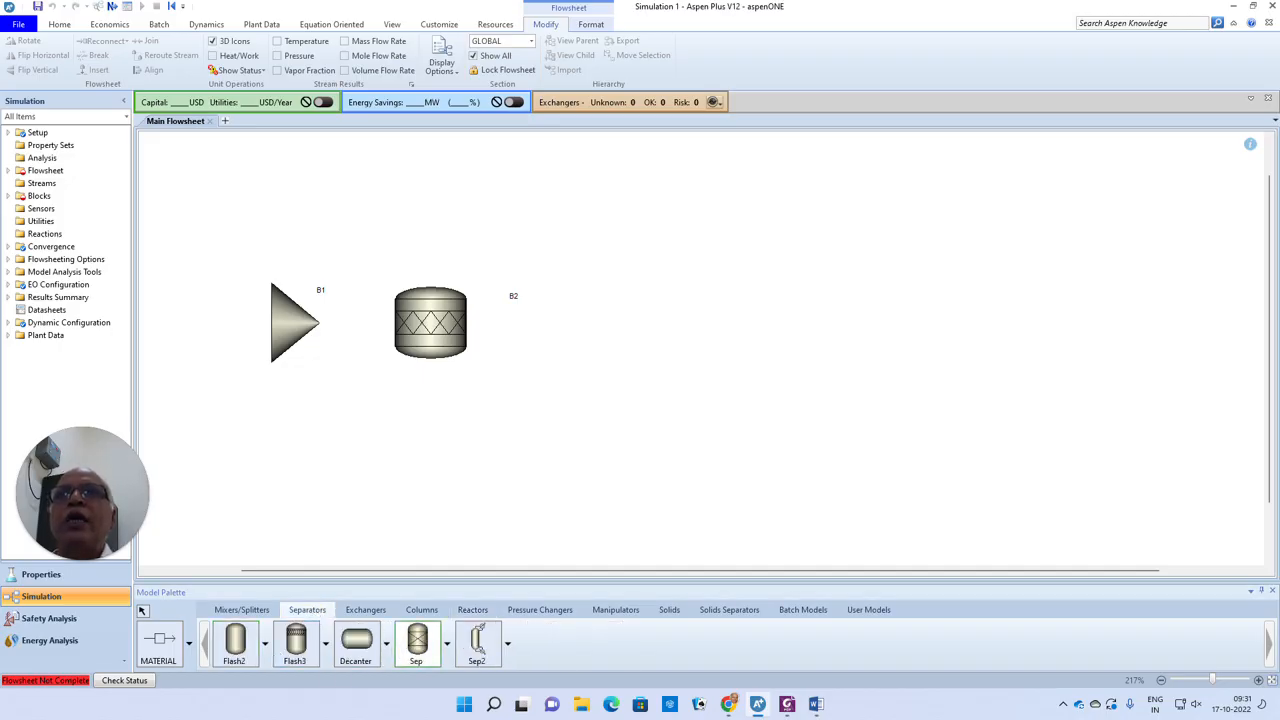
pyautogui.click(590, 322)
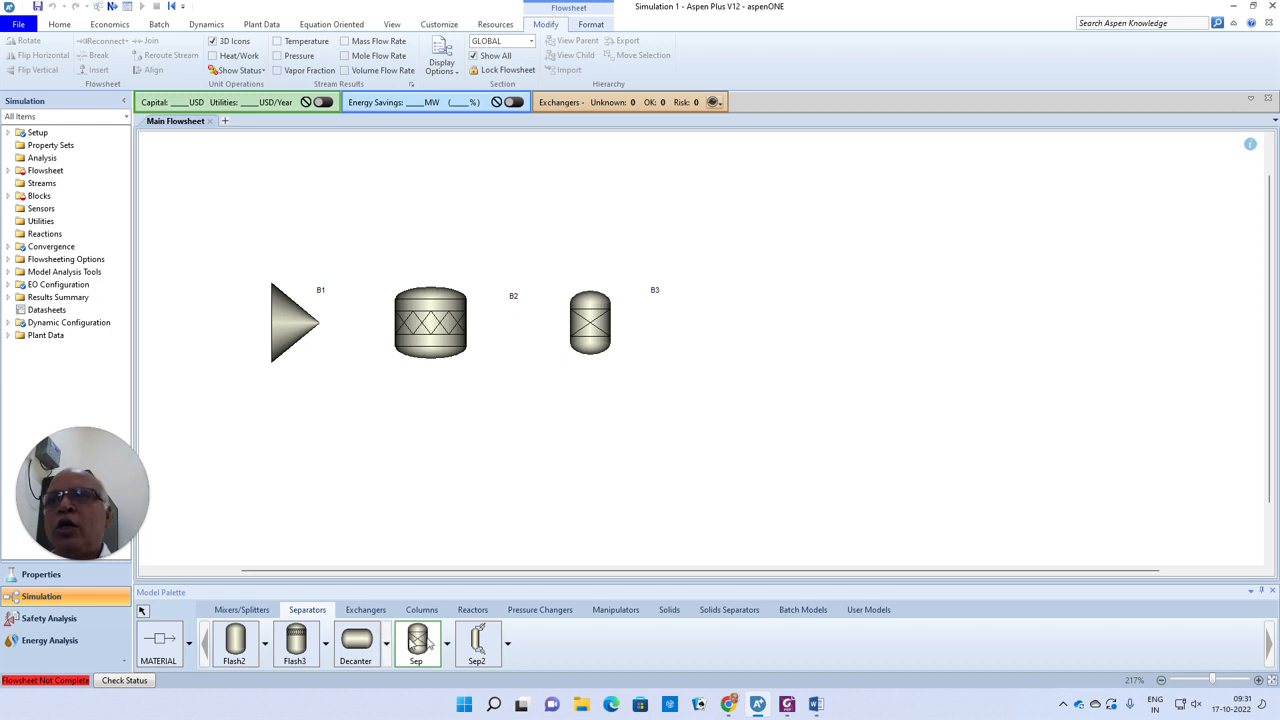
# Place an FSplit block above the separator and rotate its icon left
pyautogui.click(262, 613)
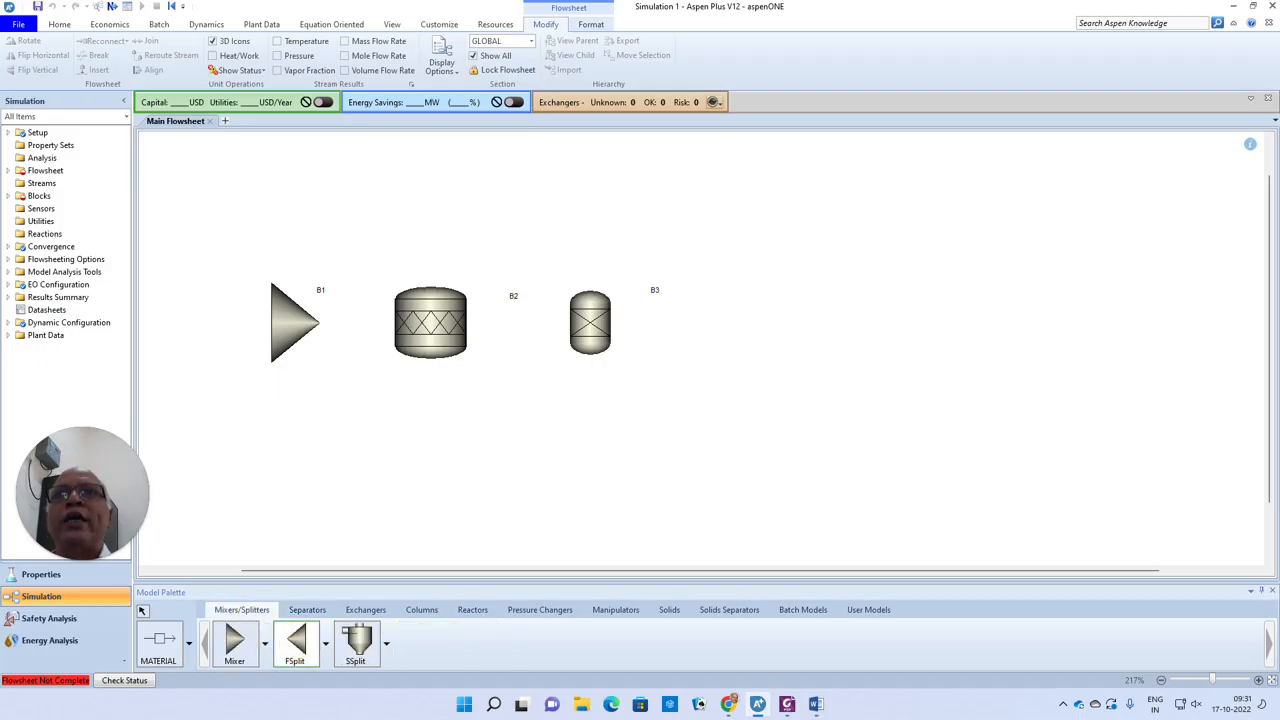
pyautogui.click(591, 203)
pyautogui.rightClick(649, 217)
pyautogui.click(600, 210)
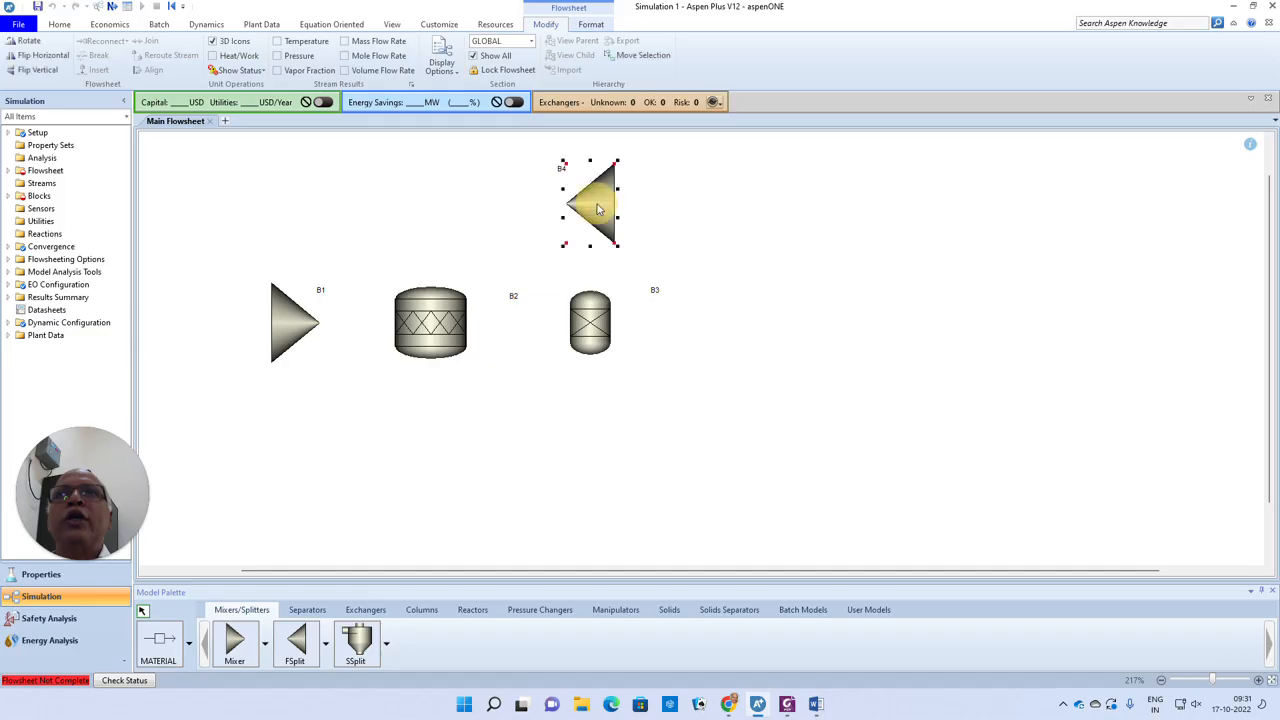
pyautogui.rightClick(603, 215)
pyautogui.moveTo(660, 420)
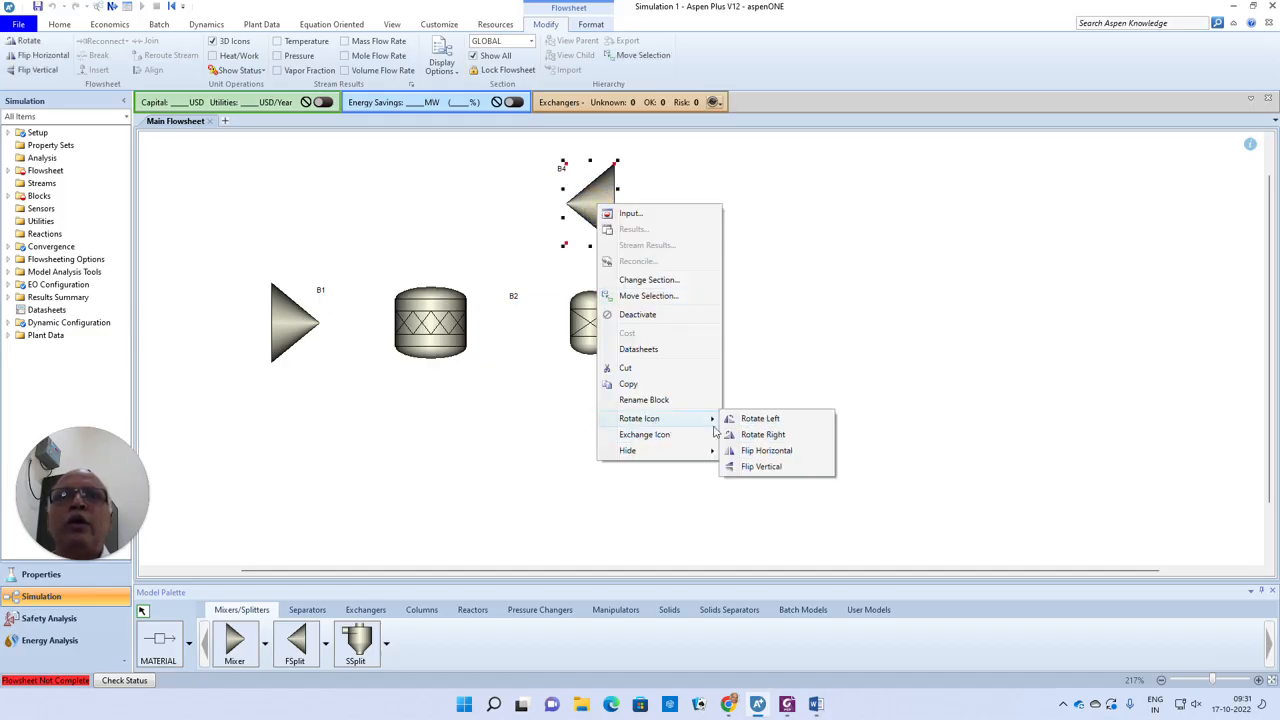
pyautogui.click(755, 418)
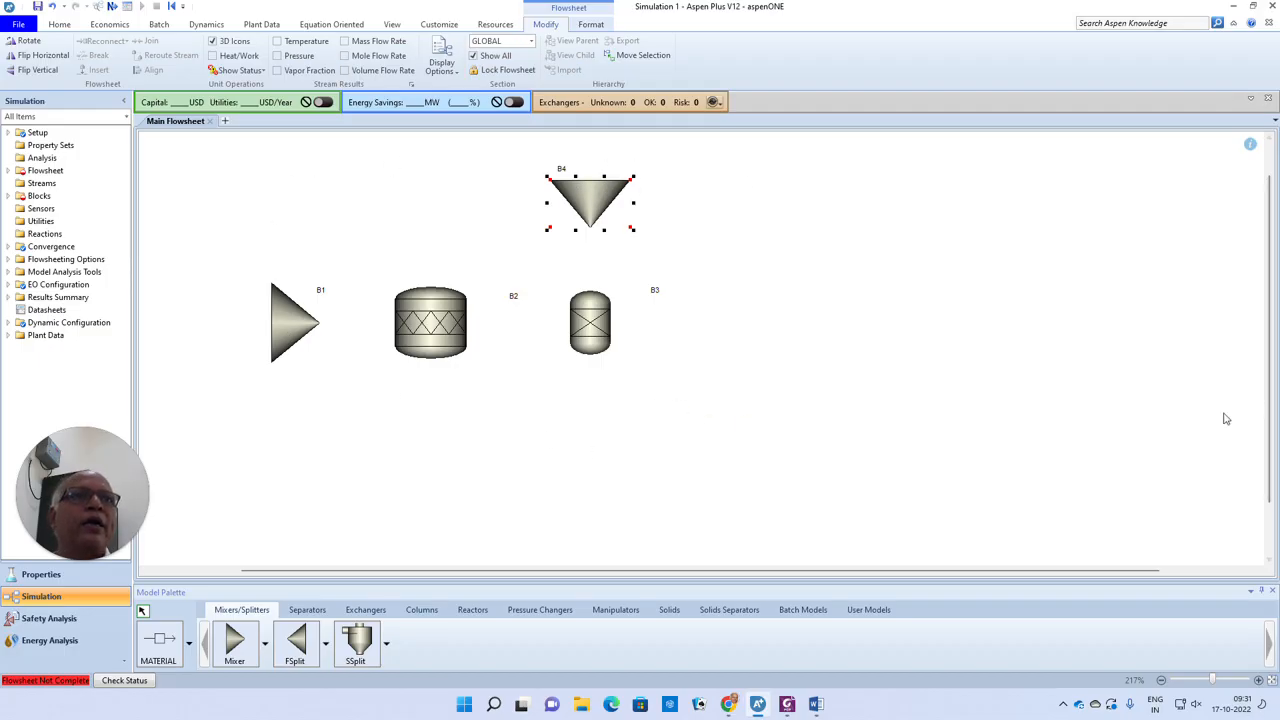
# Add a material feed stream entering the lower side of mixer B1
pyautogui.moveTo(558, 580); pyautogui.dragTo(486, 580)
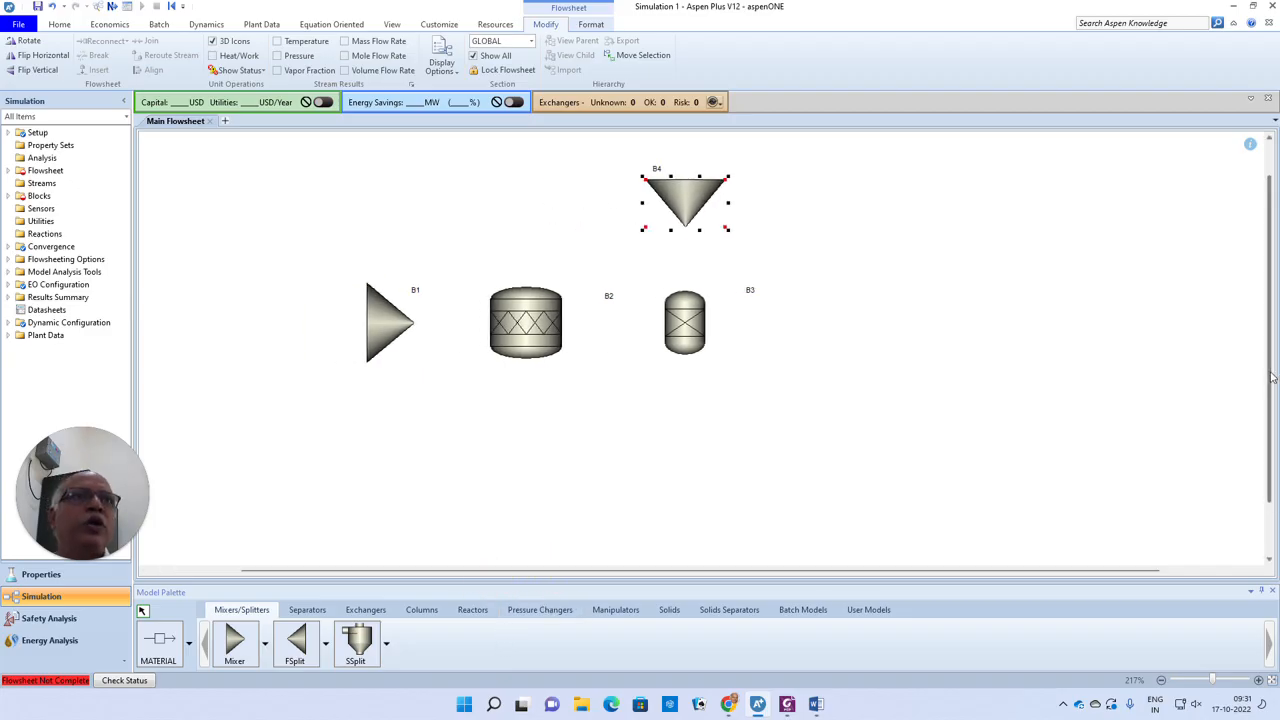
pyautogui.moveTo(1264, 372); pyautogui.dragTo(1262, 340)
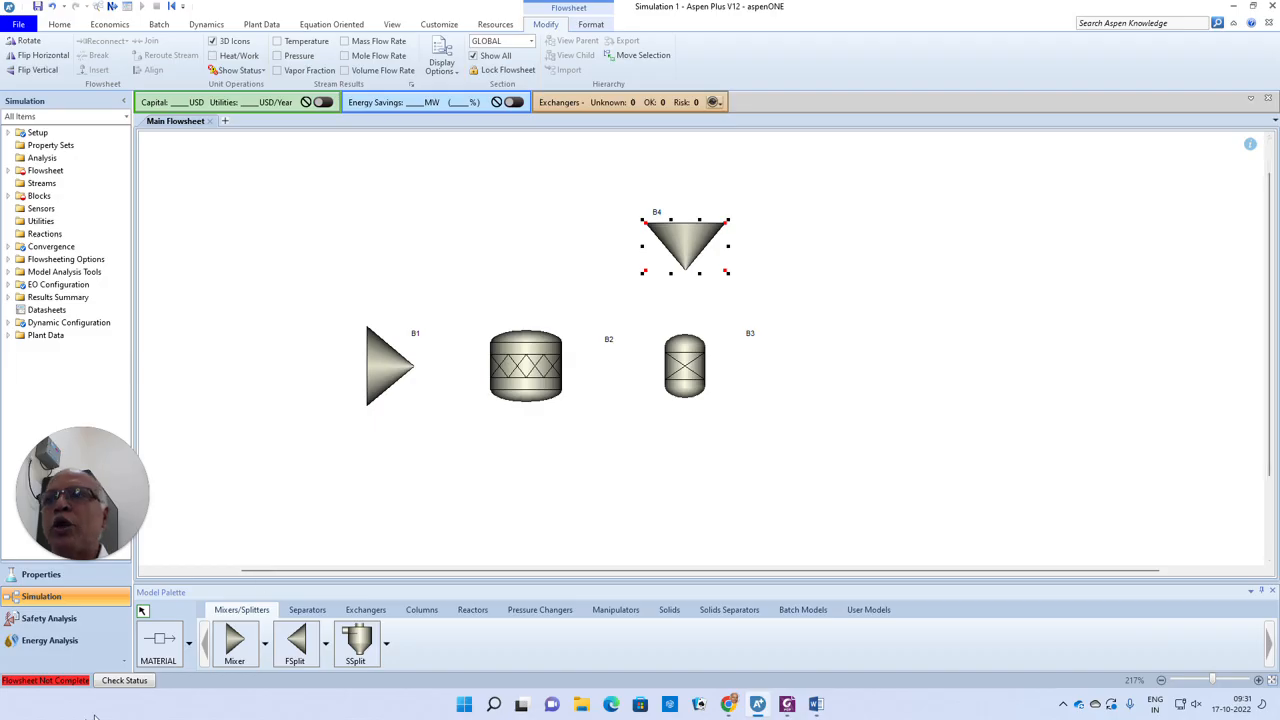
pyautogui.click(160, 648)
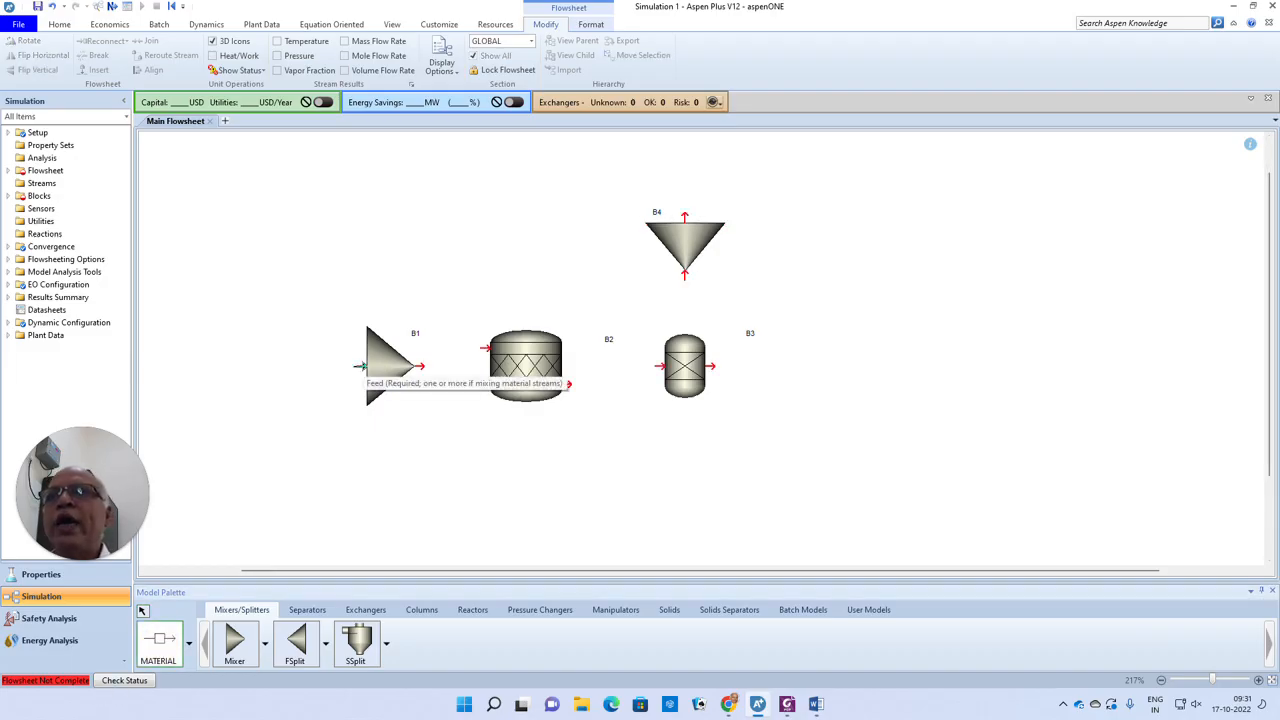
pyautogui.click(363, 389)
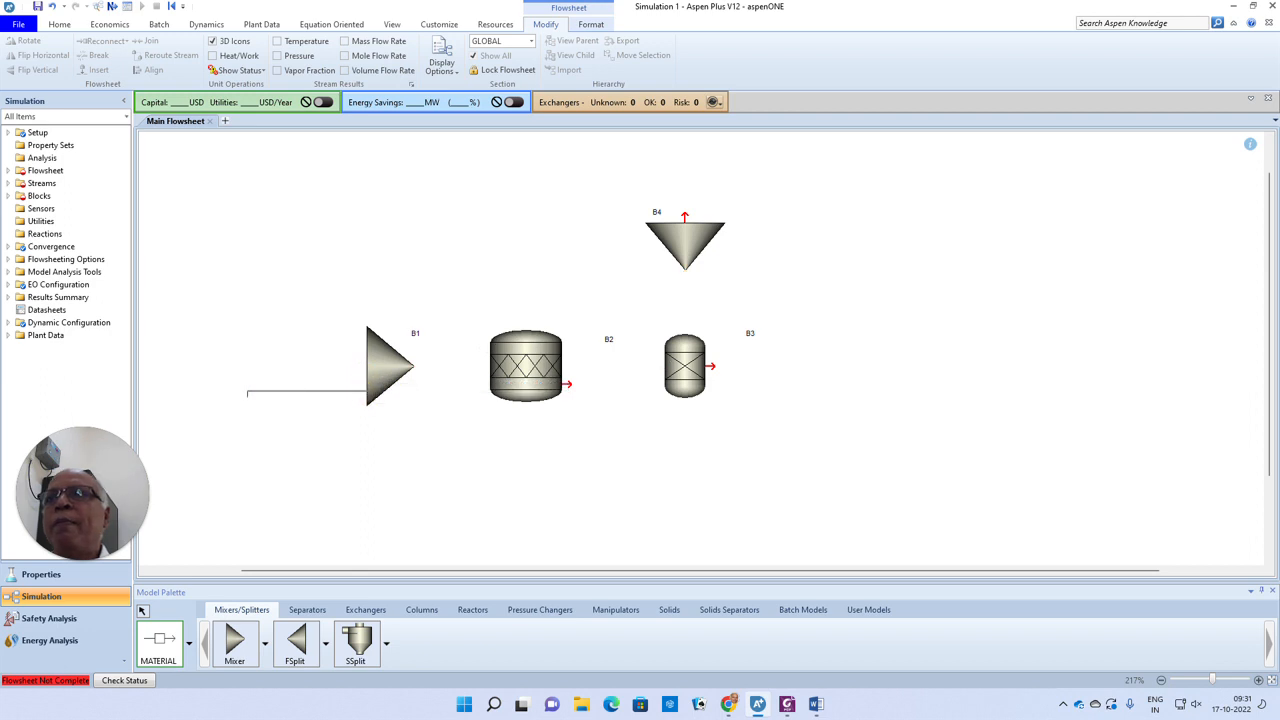
pyautogui.click(231, 390)
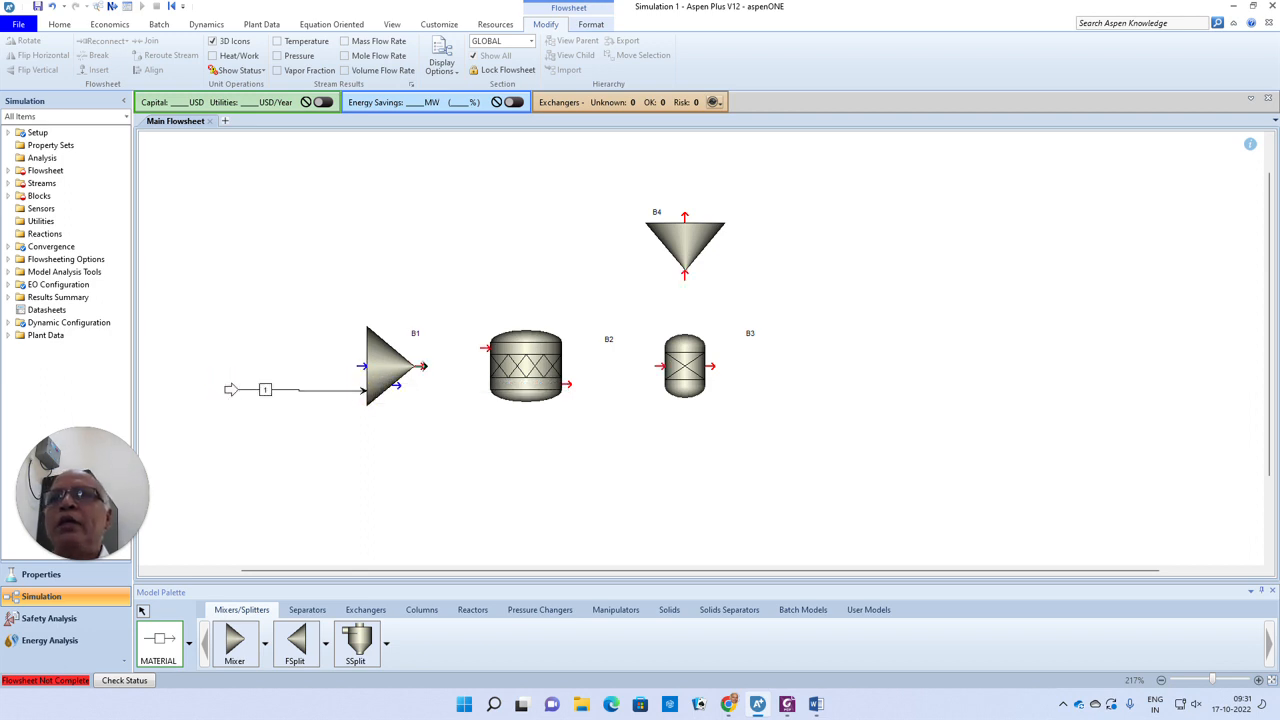
# Connect mixer B1's outlet to reactor B2's feed and the reactor's outlet to separator B3 with material streams
pyautogui.click(420, 366)
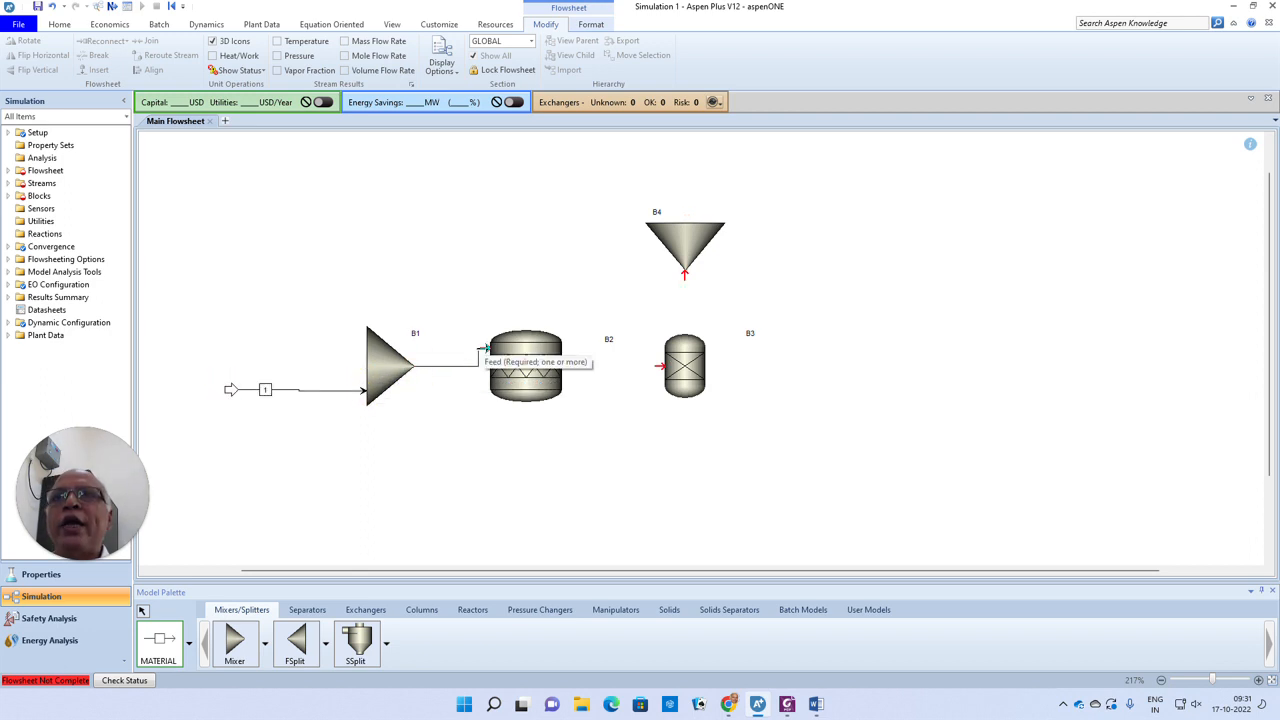
pyautogui.click(486, 349)
pyautogui.click(565, 384)
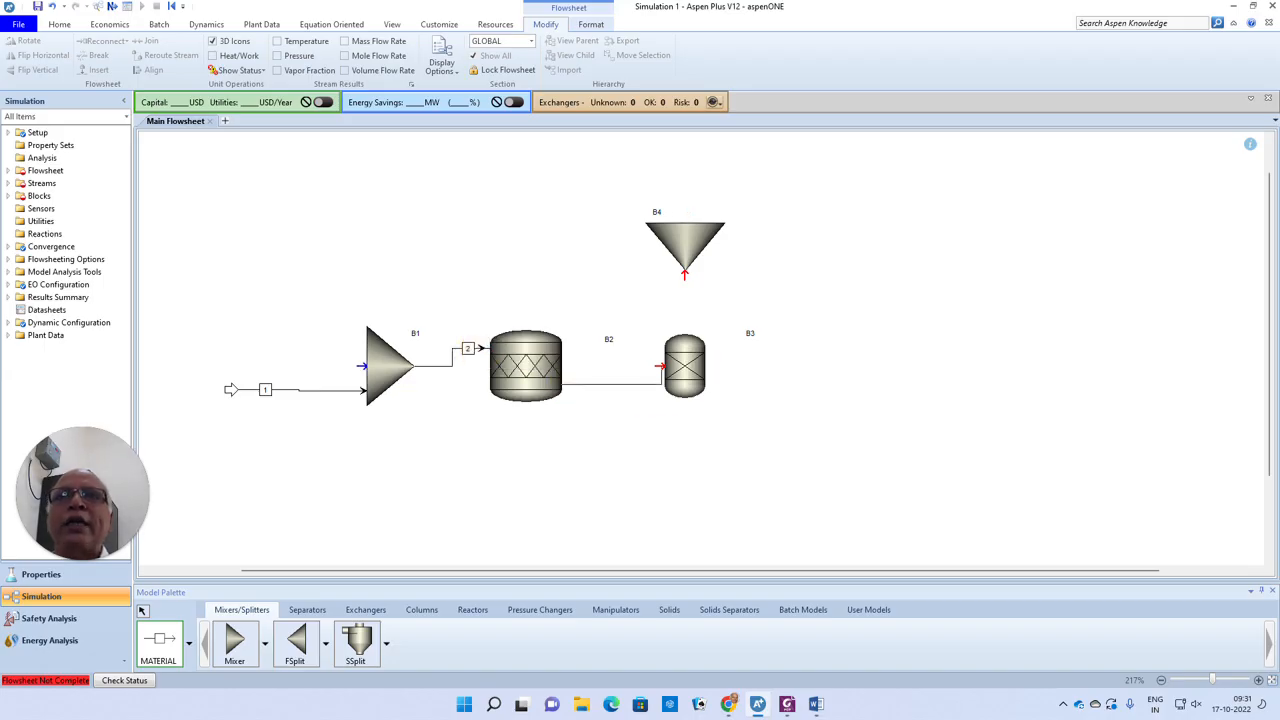
pyautogui.click(658, 366)
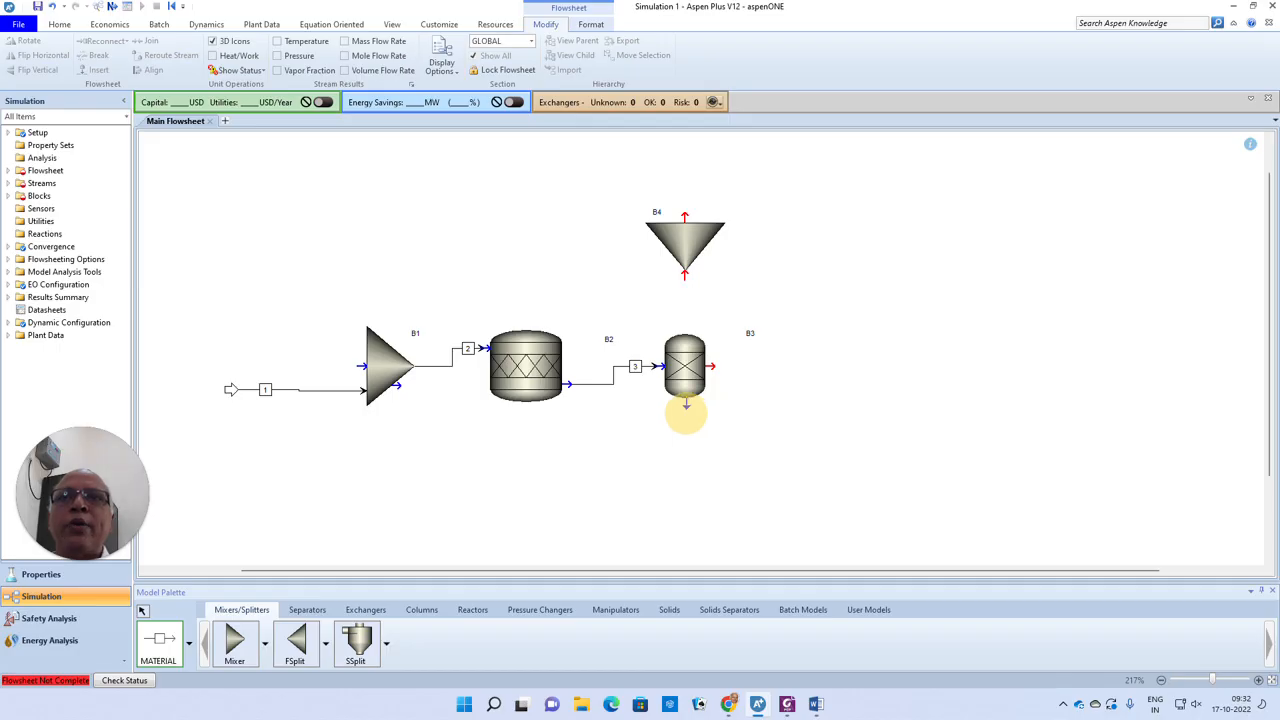
# Add a product stream leaving the underside of separator B3 and a stream from its top into splitter B4
pyautogui.click(685, 405)
pyautogui.click(811, 437)
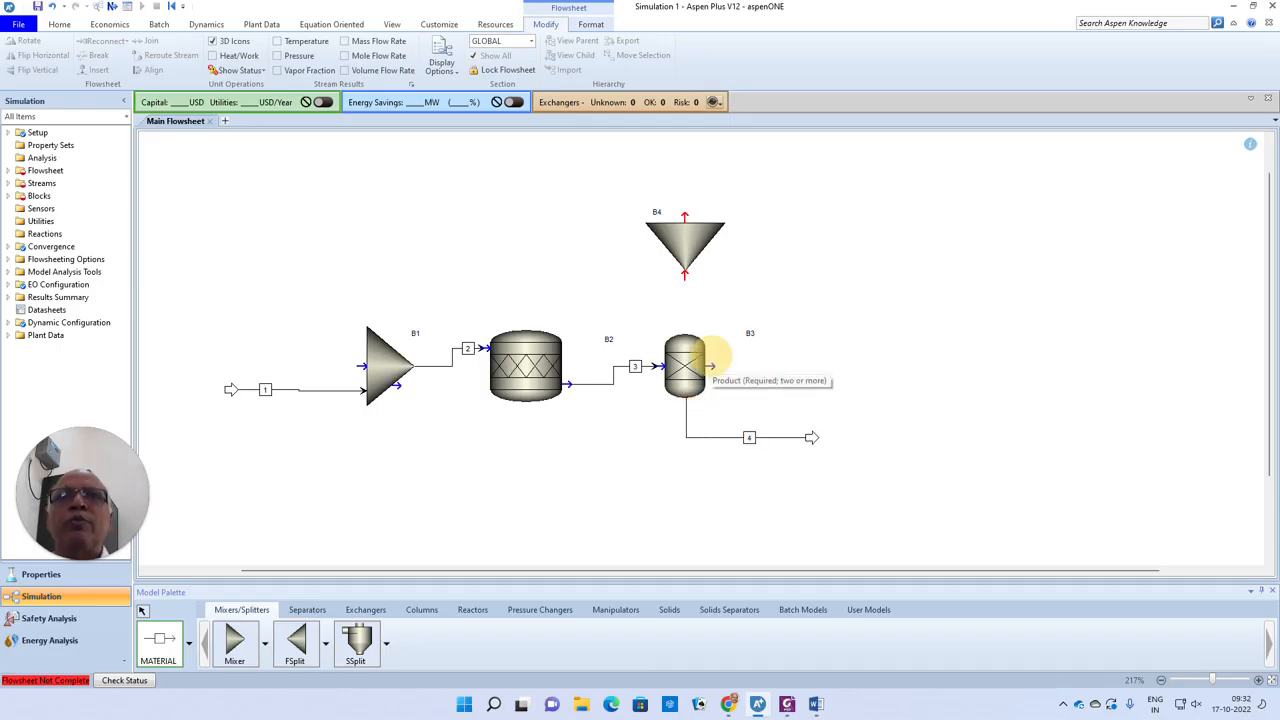
pyautogui.click(684, 325)
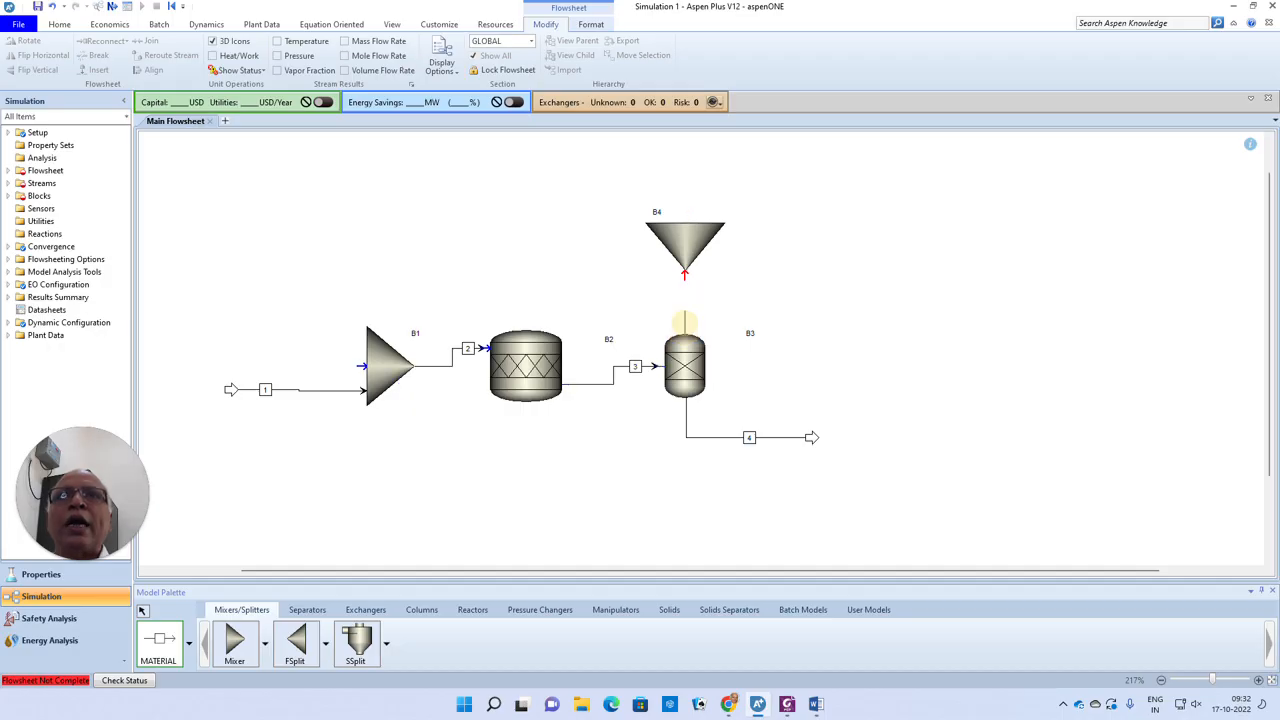
pyautogui.click(684, 272)
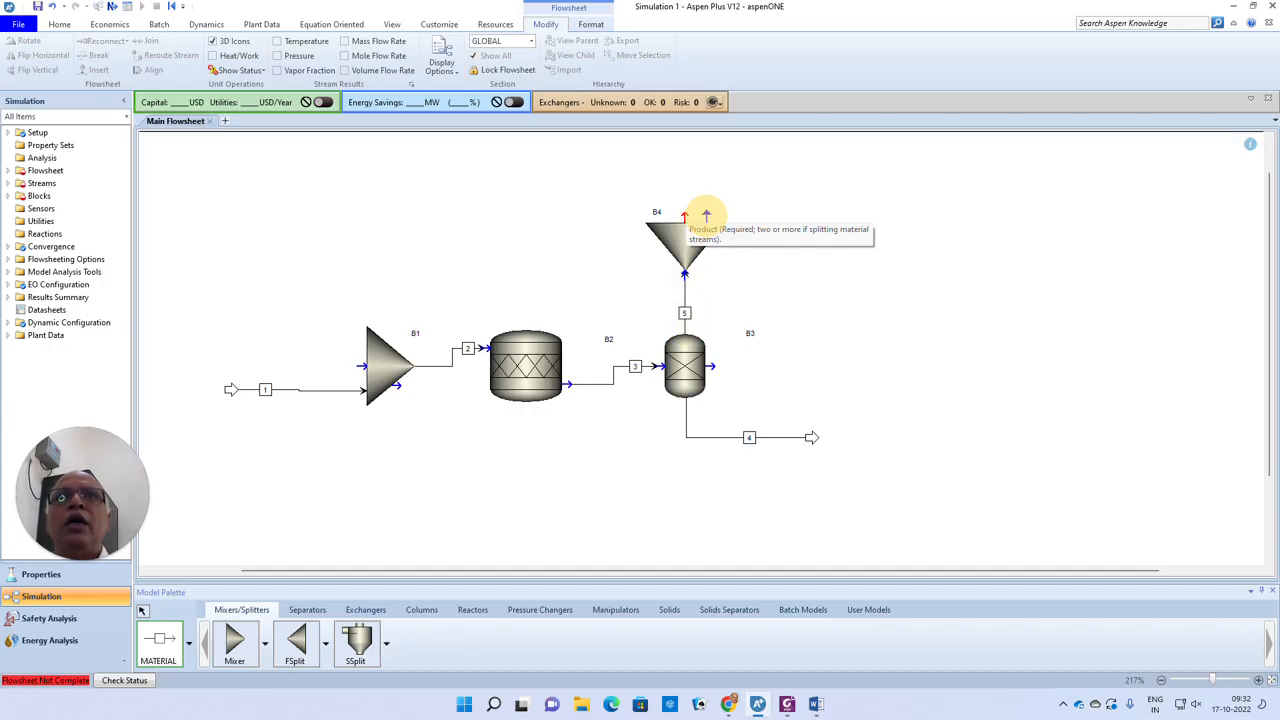
# Add an outlet stream and a recycle stream from splitter B4 back to mixer B1, moving the recycle line's vertical segment away from the mixer
pyautogui.click(706, 215)
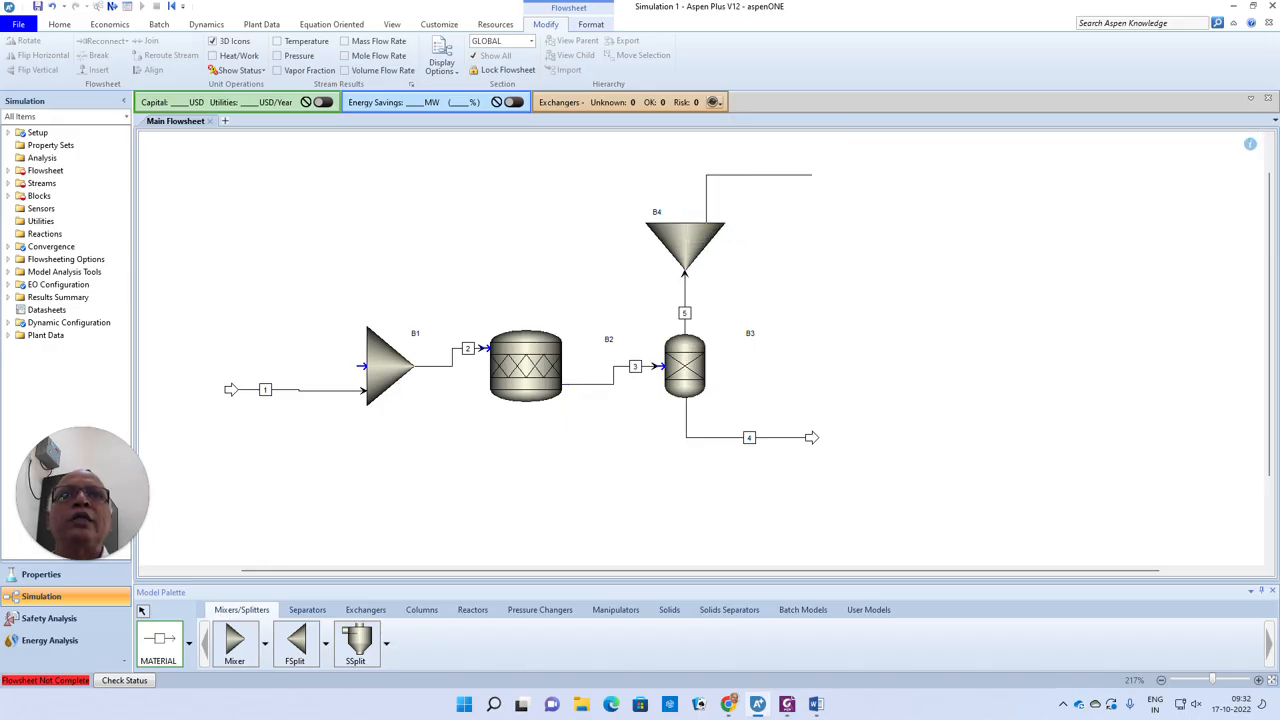
pyautogui.click(828, 175)
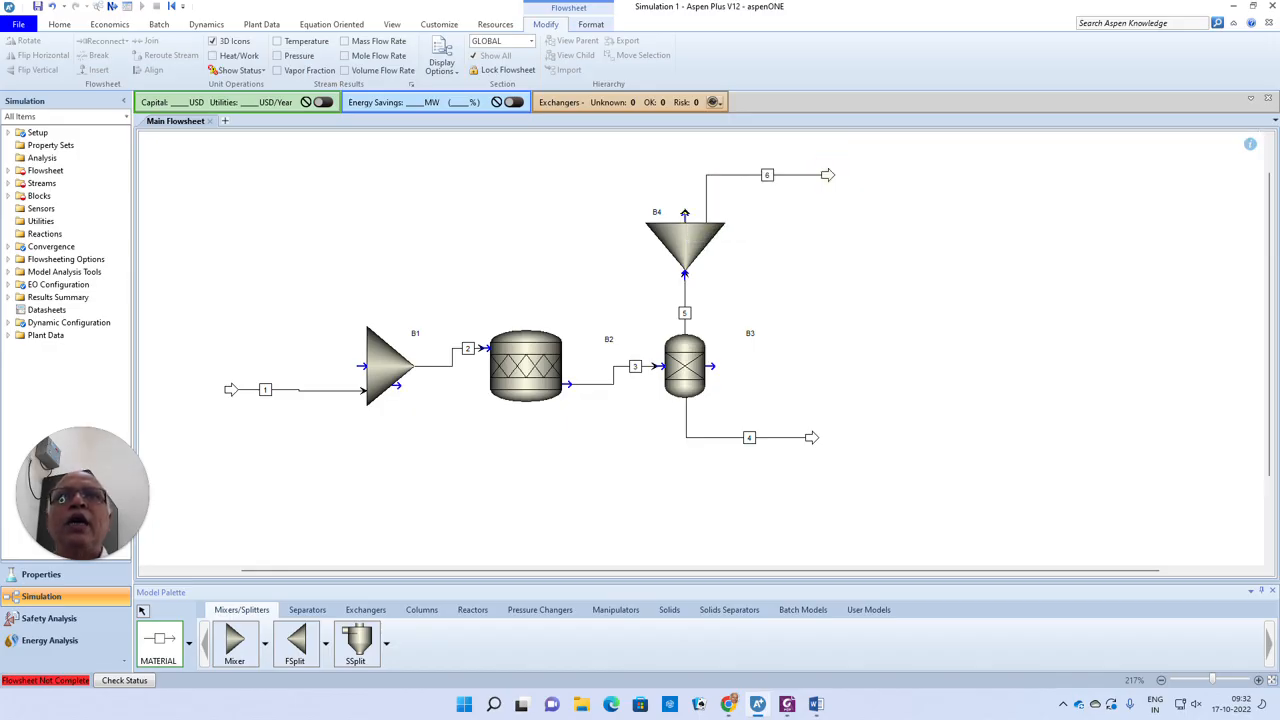
pyautogui.click(685, 213)
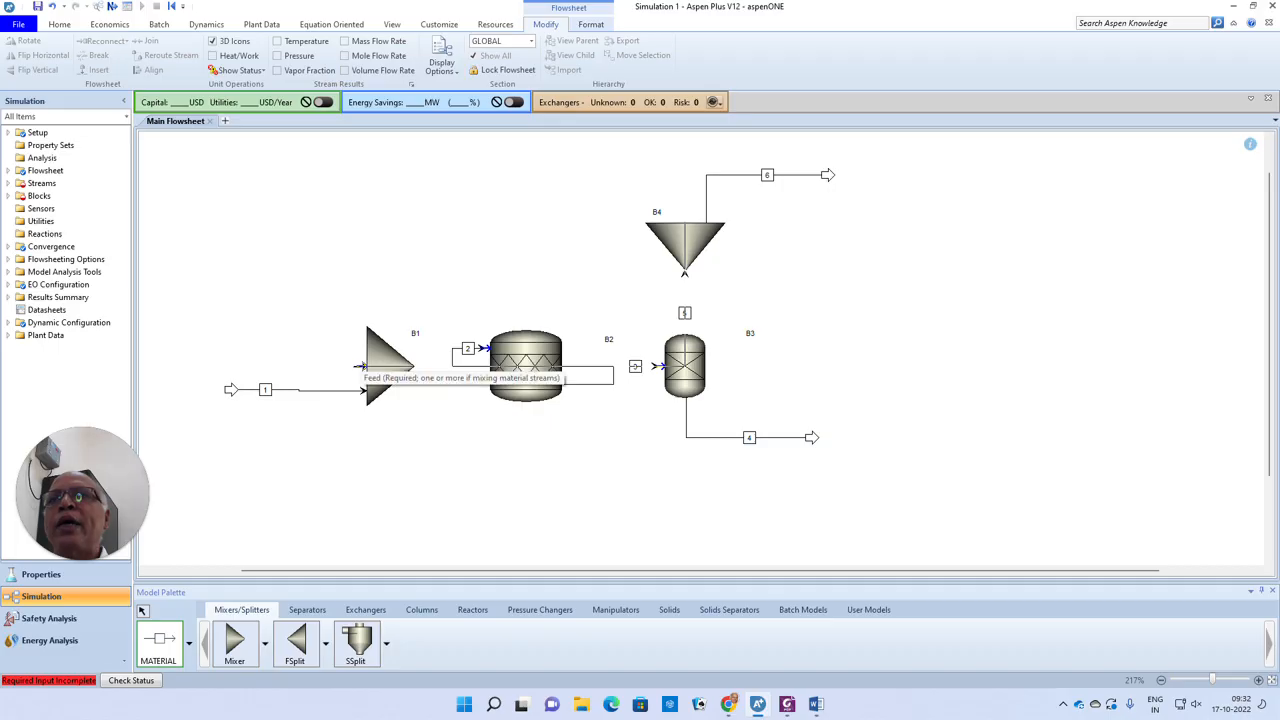
pyautogui.click(358, 343)
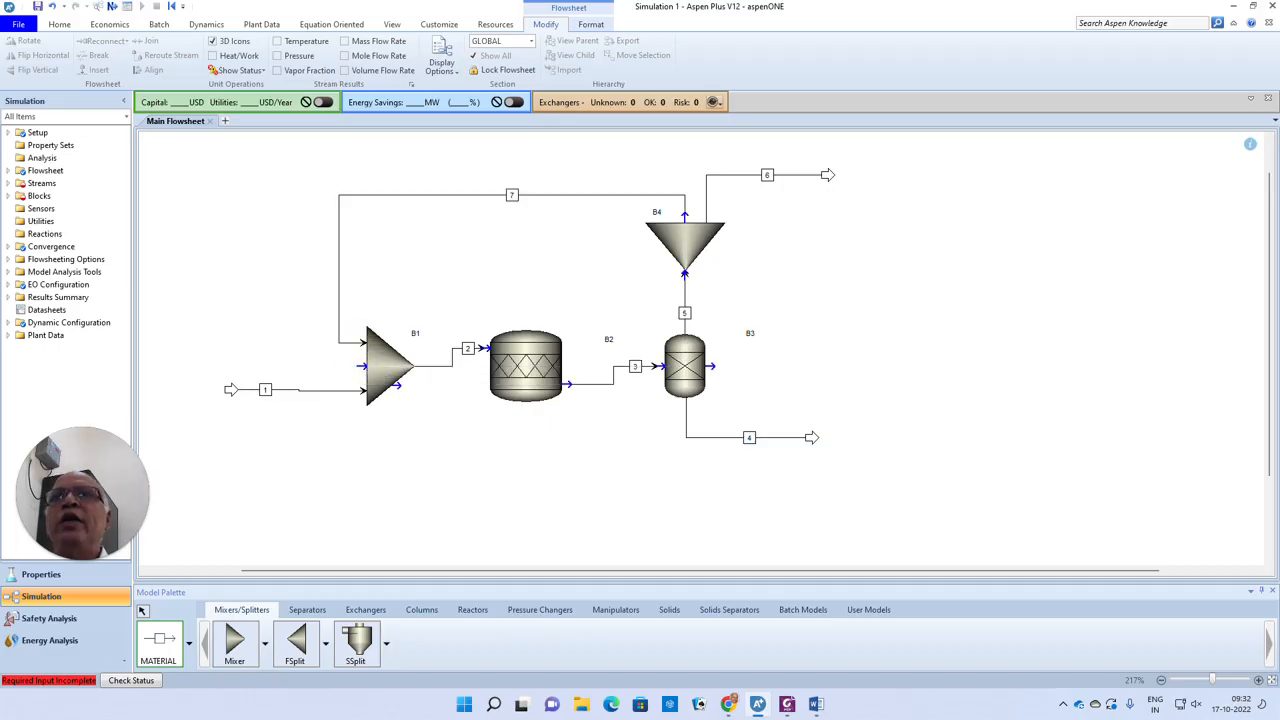
pyautogui.press('Escape')
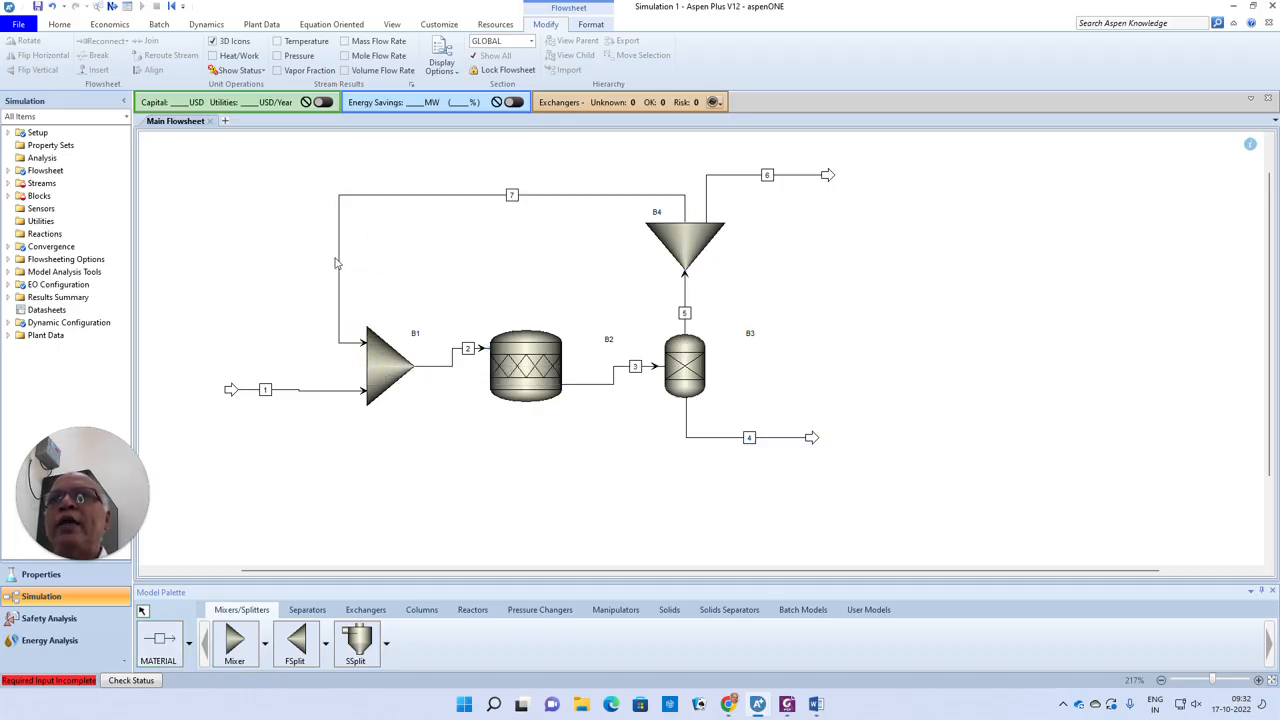
pyautogui.moveTo(339, 259); pyautogui.dragTo(294, 252)
# Rename the stream leaving the bottom of separator B3 as PROD
pyautogui.click(746, 437)
pyautogui.rightClick(746, 437)
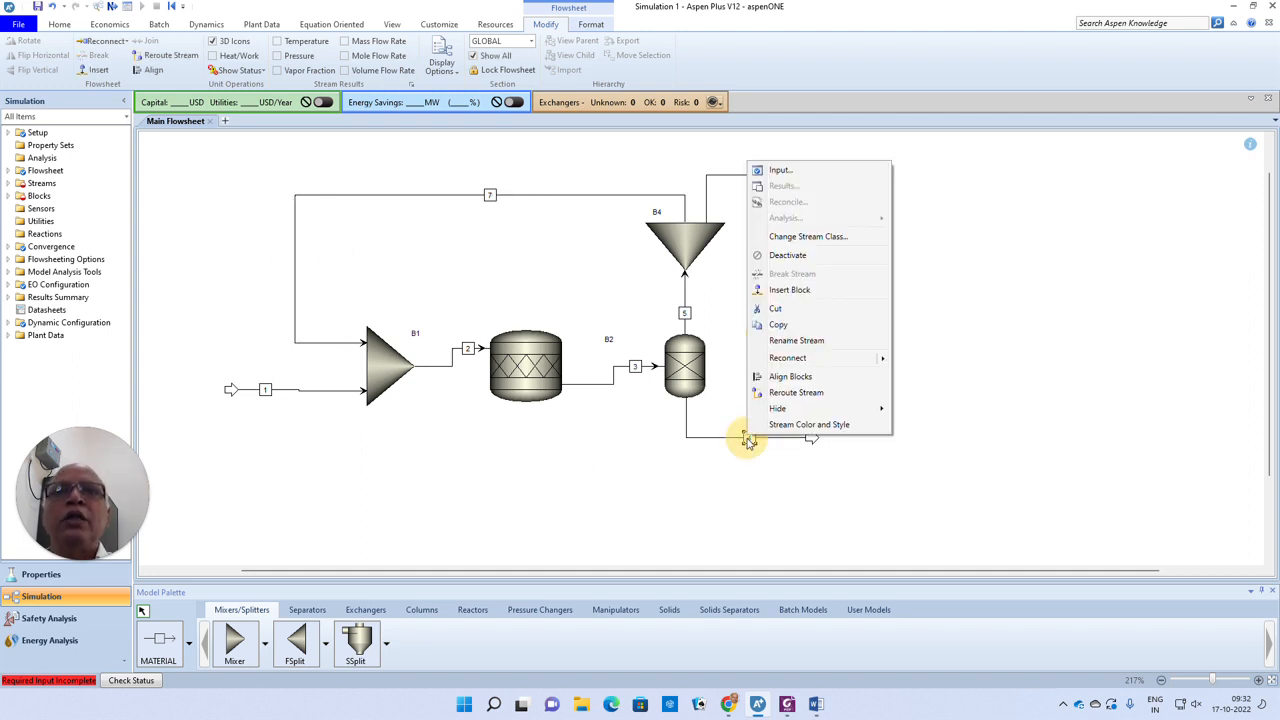
pyautogui.click(792, 341)
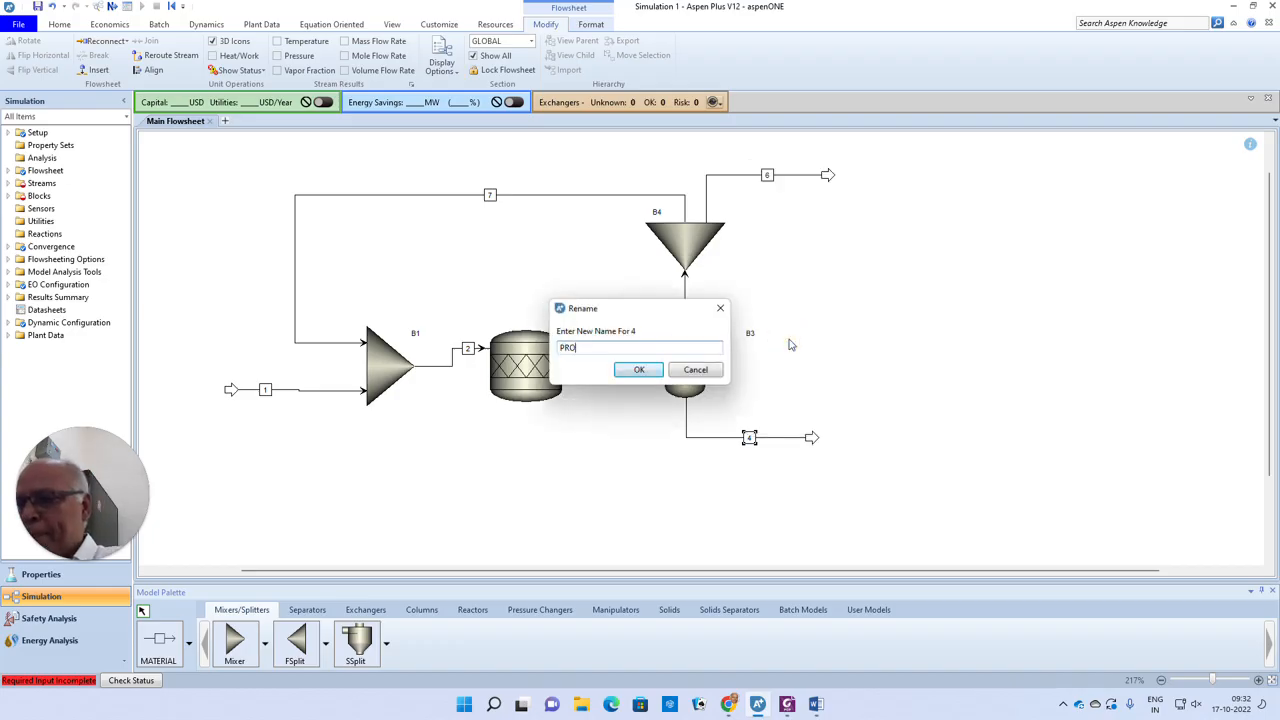
pyautogui.click(640, 370)
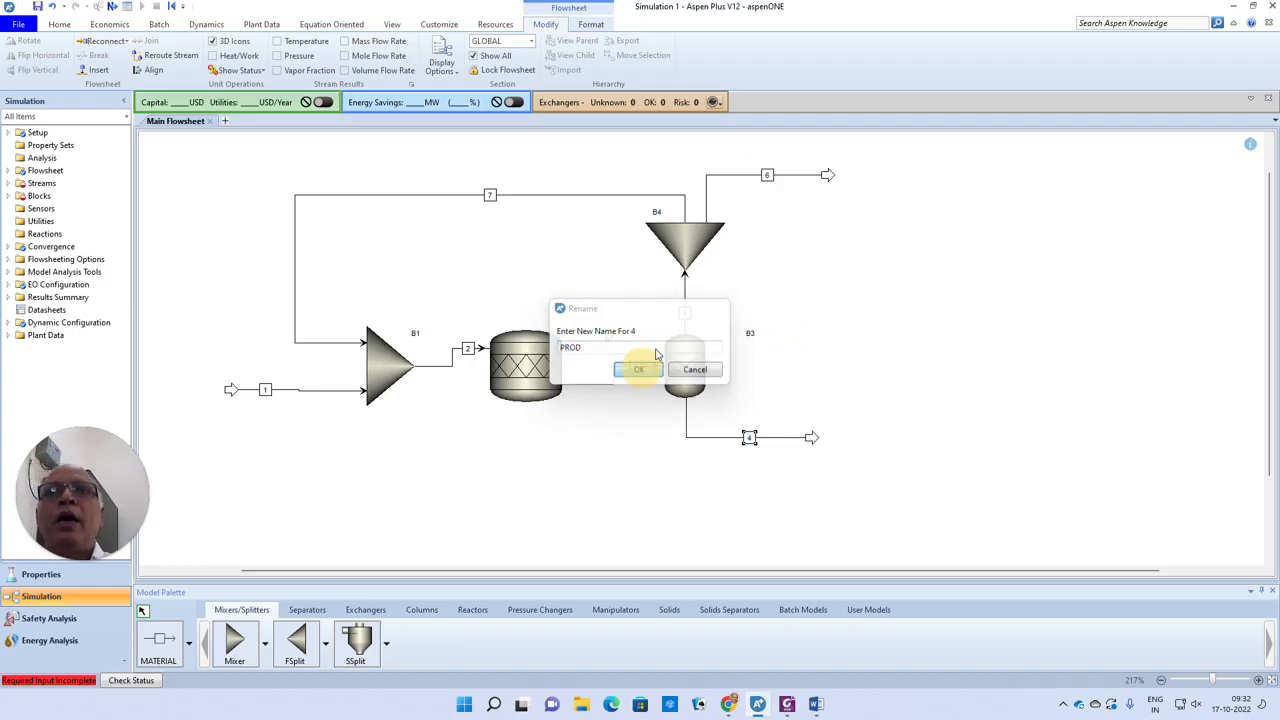
# Rename the open outlet stream of splitter B4 as PURGE
pyautogui.click(767, 175)
pyautogui.rightClick(767, 175)
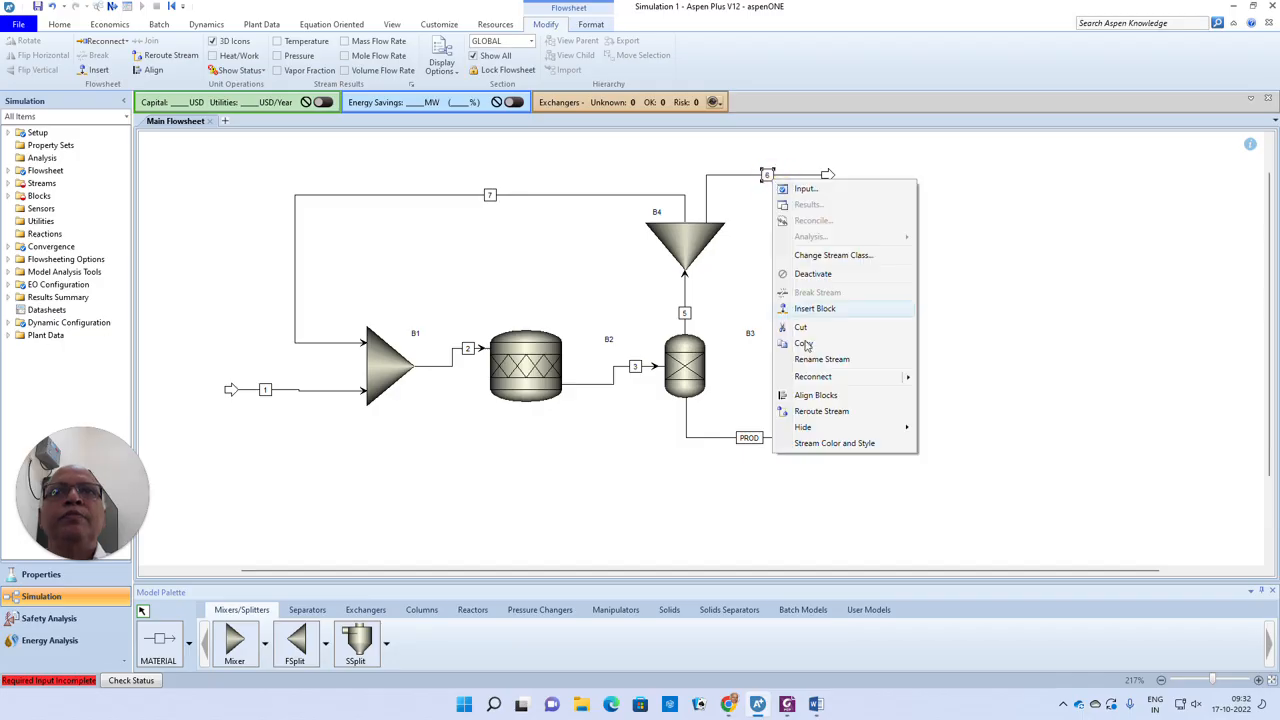
pyautogui.click(811, 360)
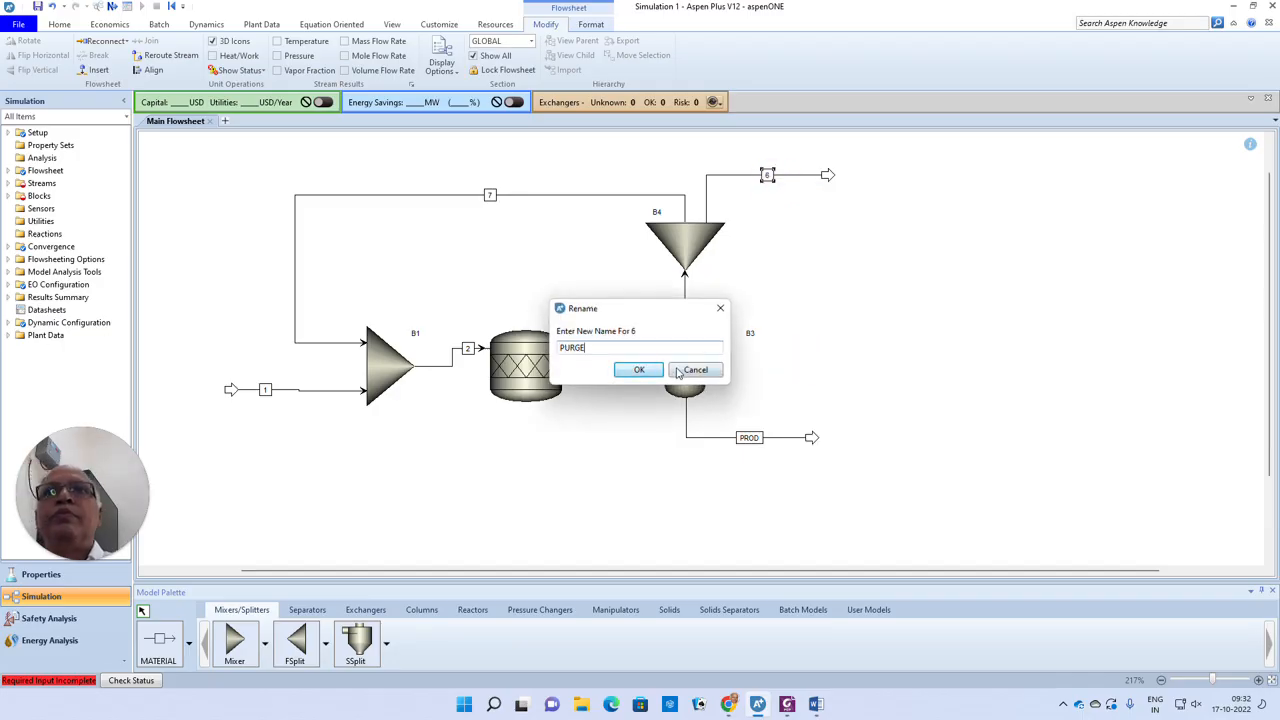
pyautogui.click(634, 369)
# Rename the stream returning from splitter B4 to mixer B1 as RECY
pyautogui.click(490, 194)
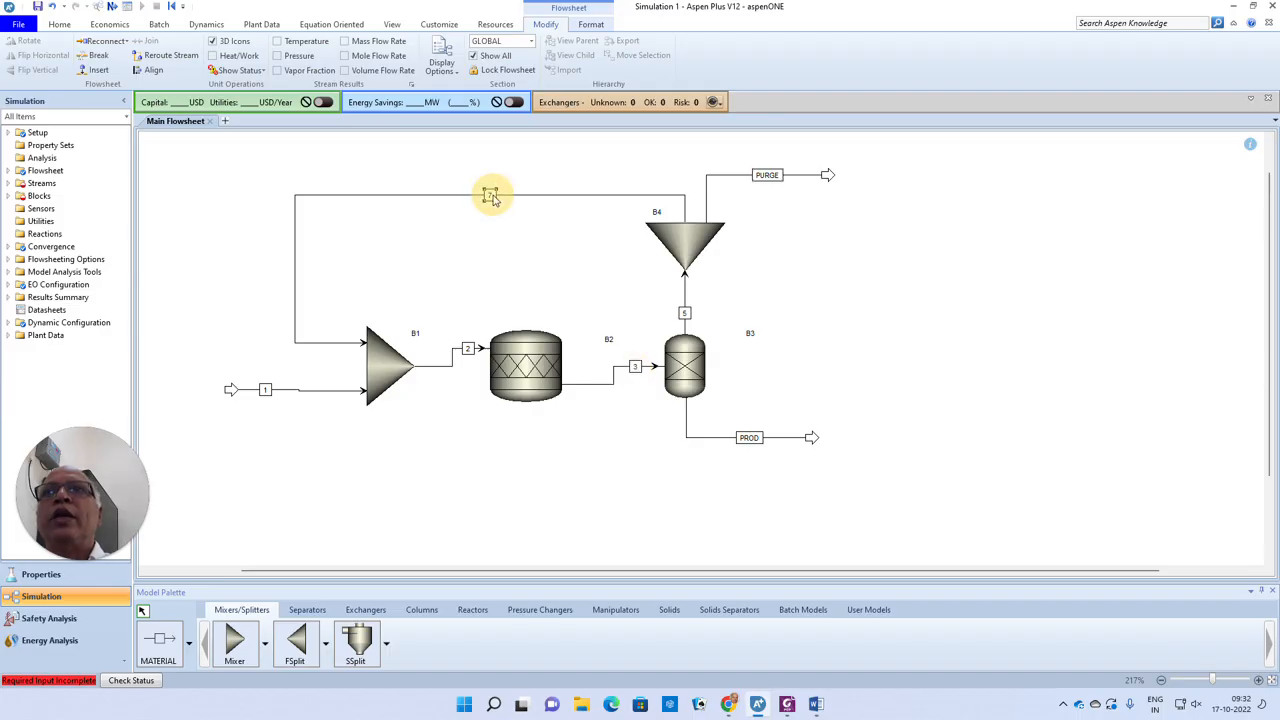
pyautogui.rightClick(490, 194)
pyautogui.click(541, 377)
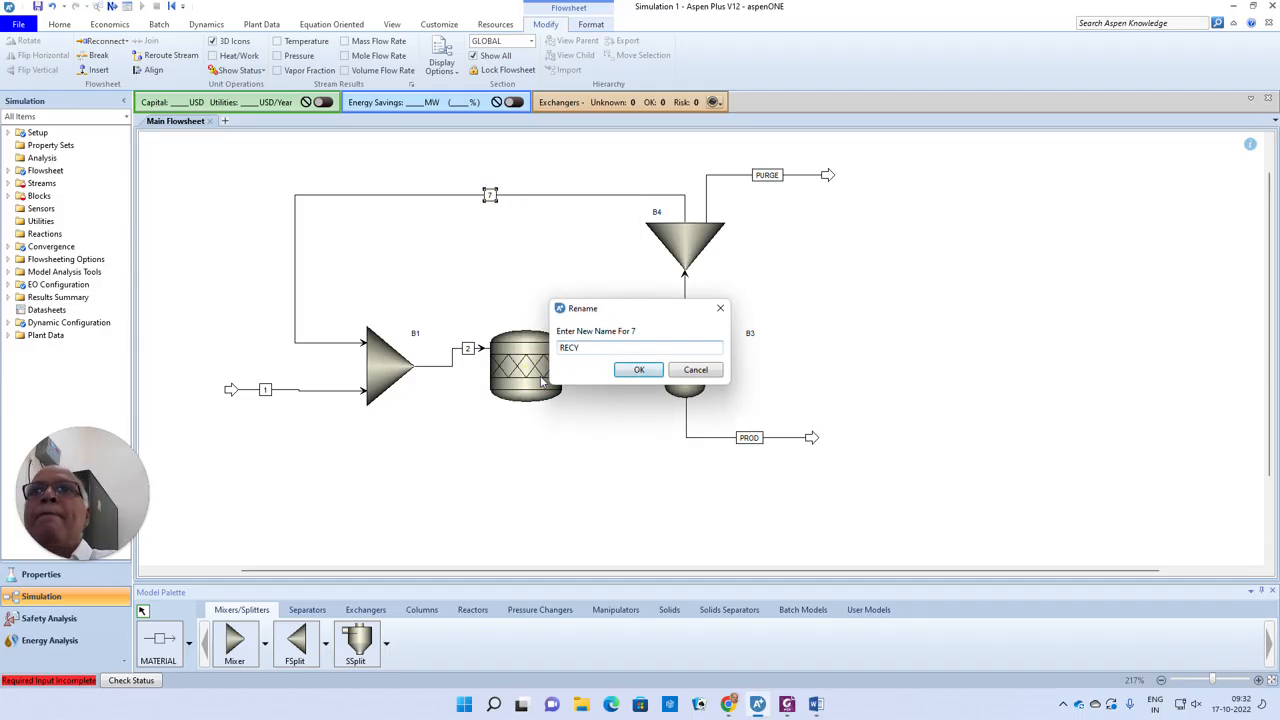
pyautogui.click(648, 371)
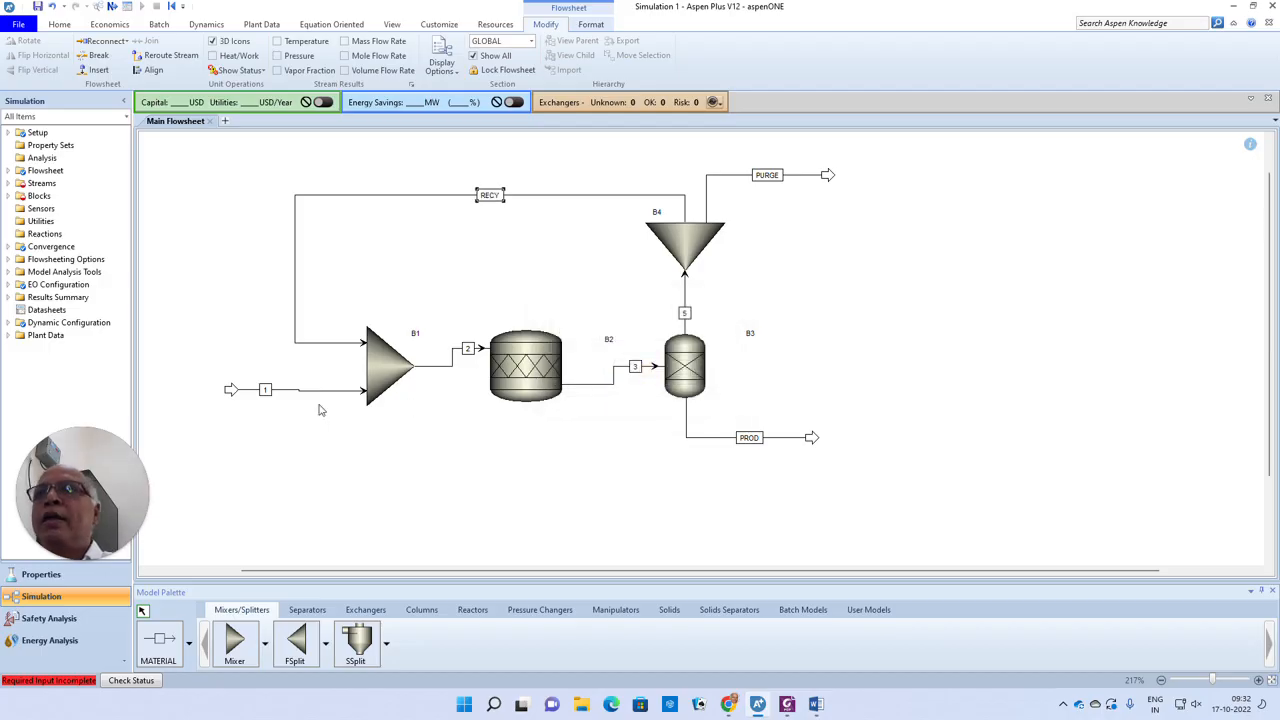
# Rename the inlet stream of mixer B1 as FEED
pyautogui.click(266, 392)
pyautogui.rightClick(268, 396)
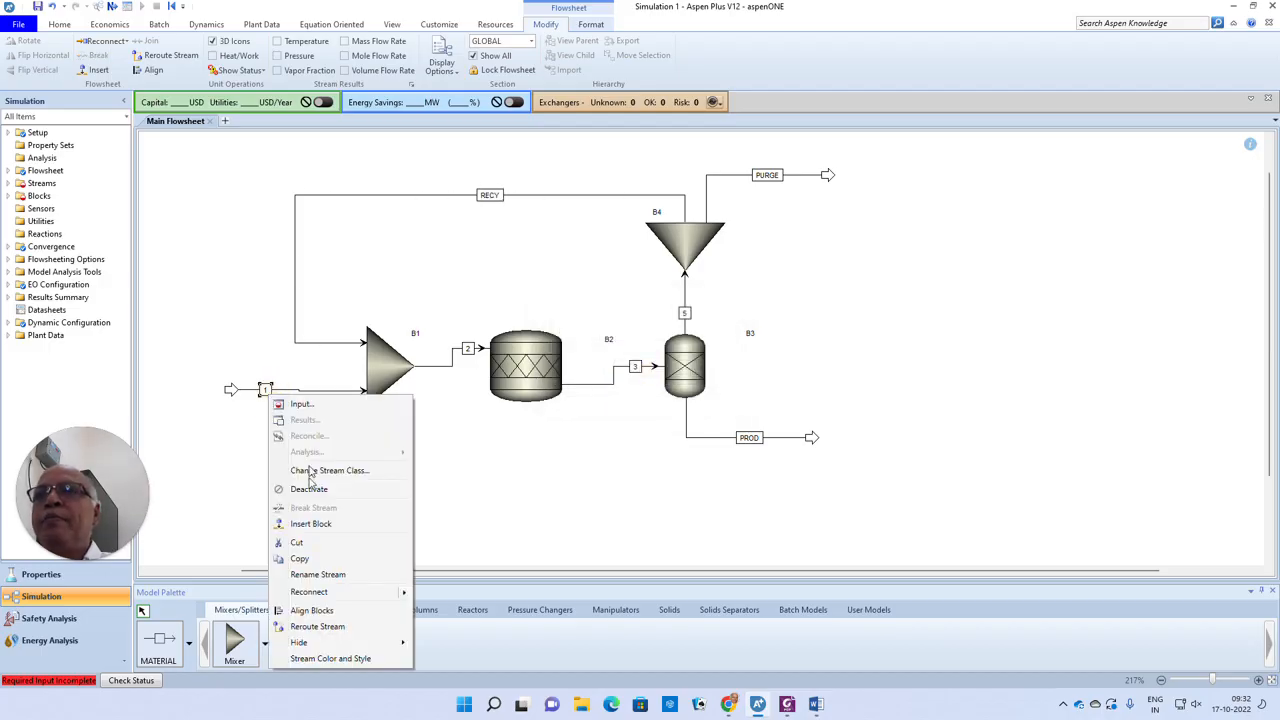
pyautogui.click(317, 575)
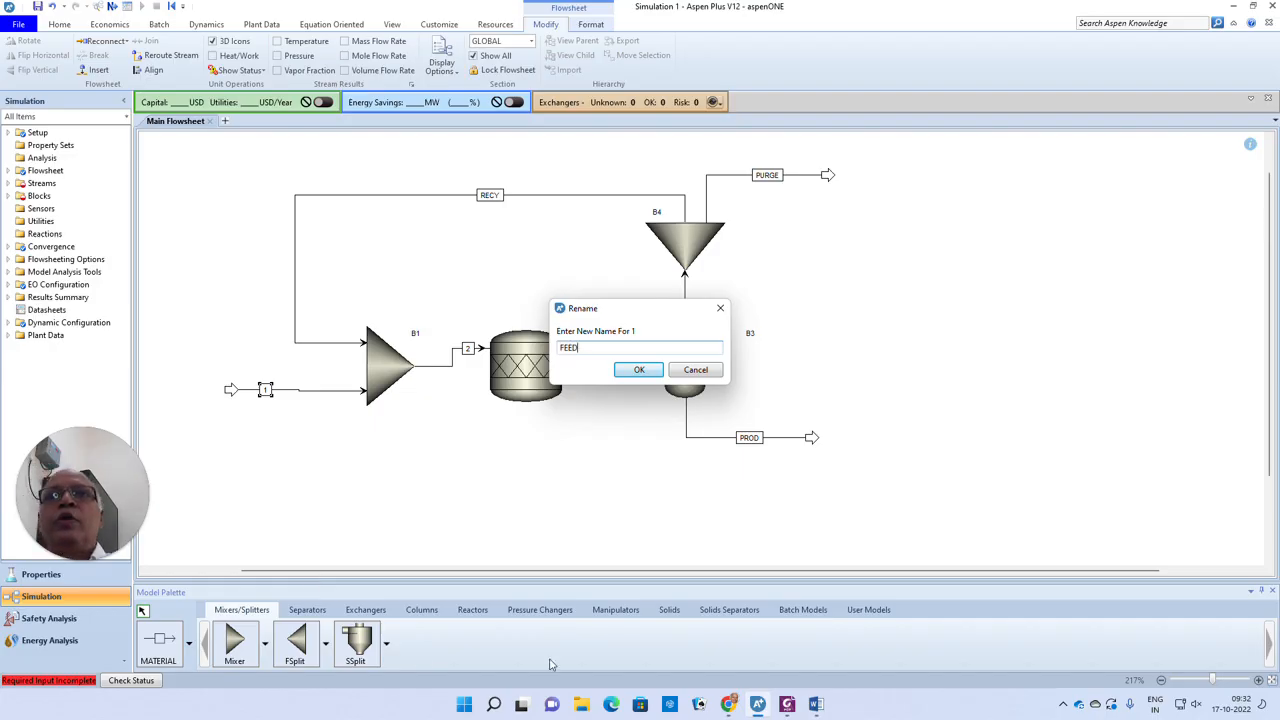
pyautogui.click(637, 371)
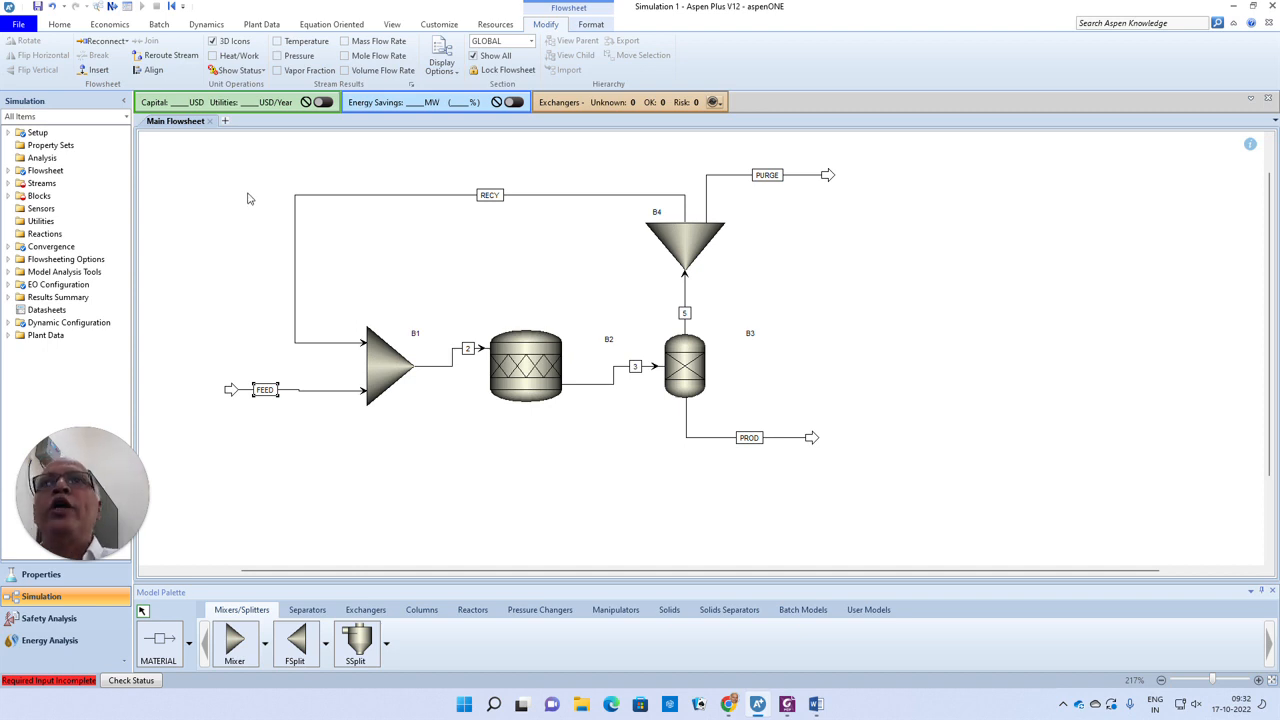
pyautogui.click(246, 150)
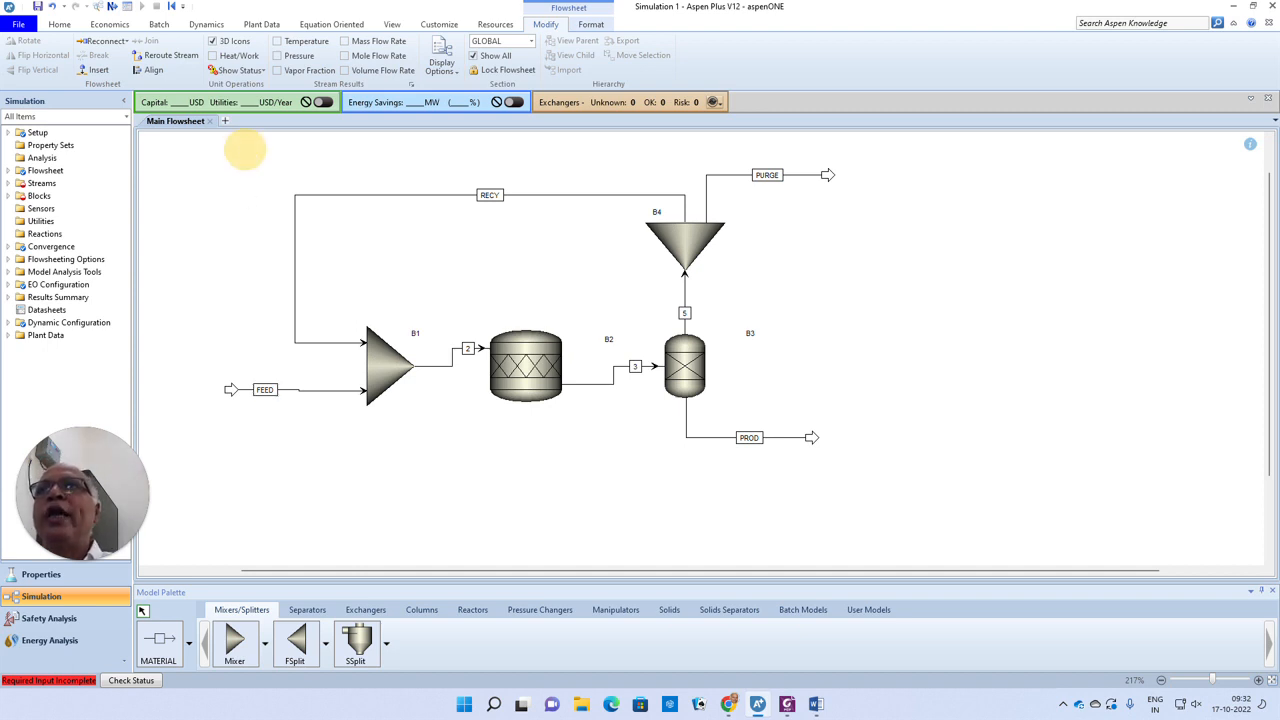
pyautogui.moveTo(728, 388); pyautogui.dragTo(727, 470)
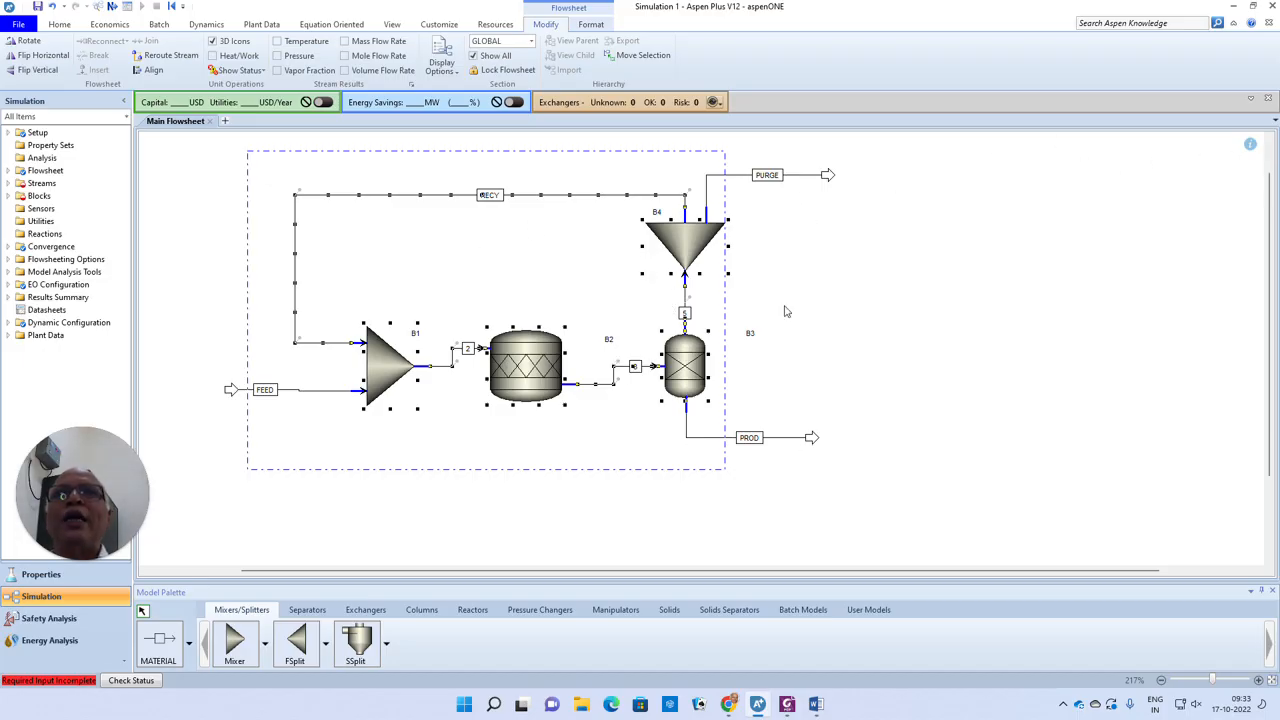
pyautogui.click(896, 288)
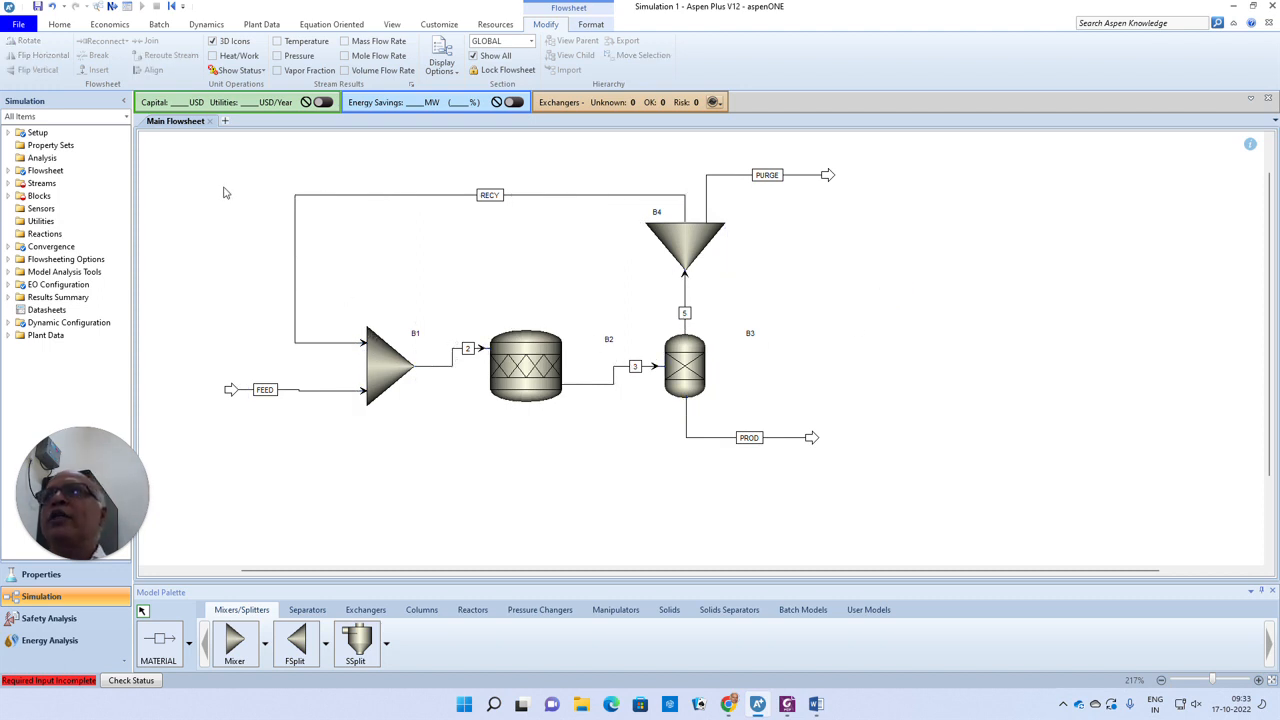
# Open the FEED stream's input and set its temperature to 25 C and pressure to 1 bar
pyautogui.click(112, 7)
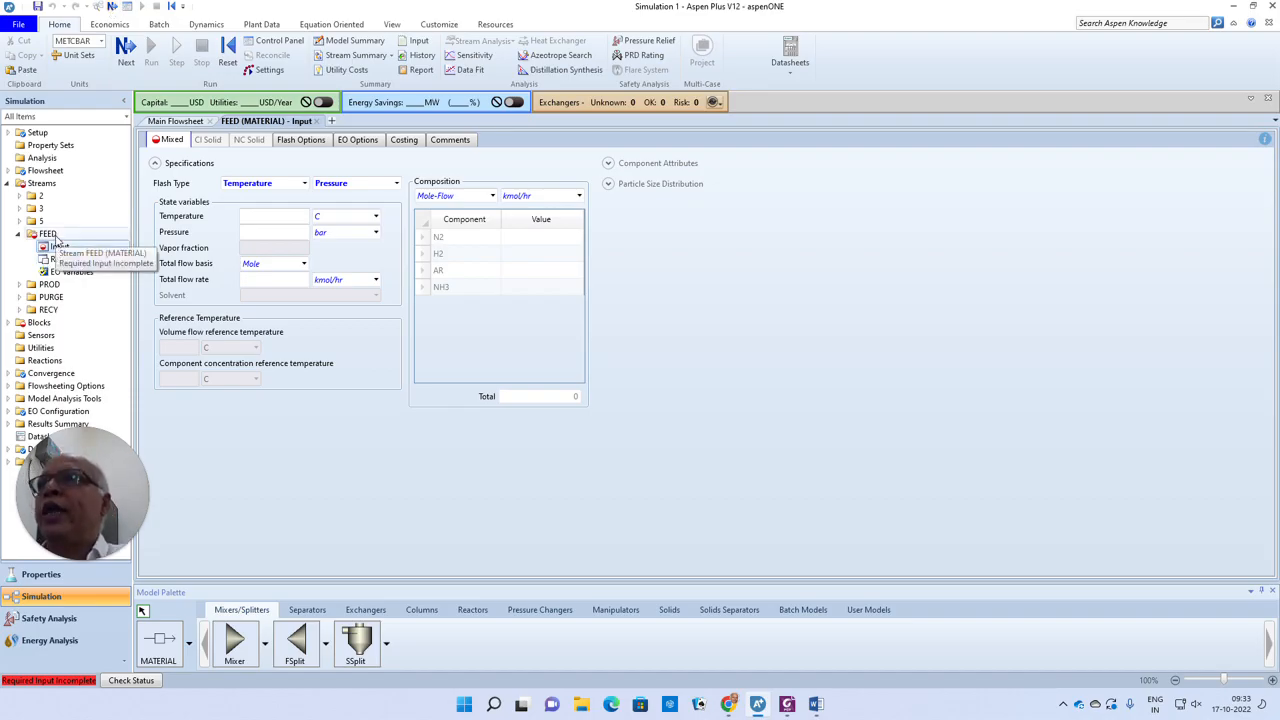
pyautogui.click(8, 323)
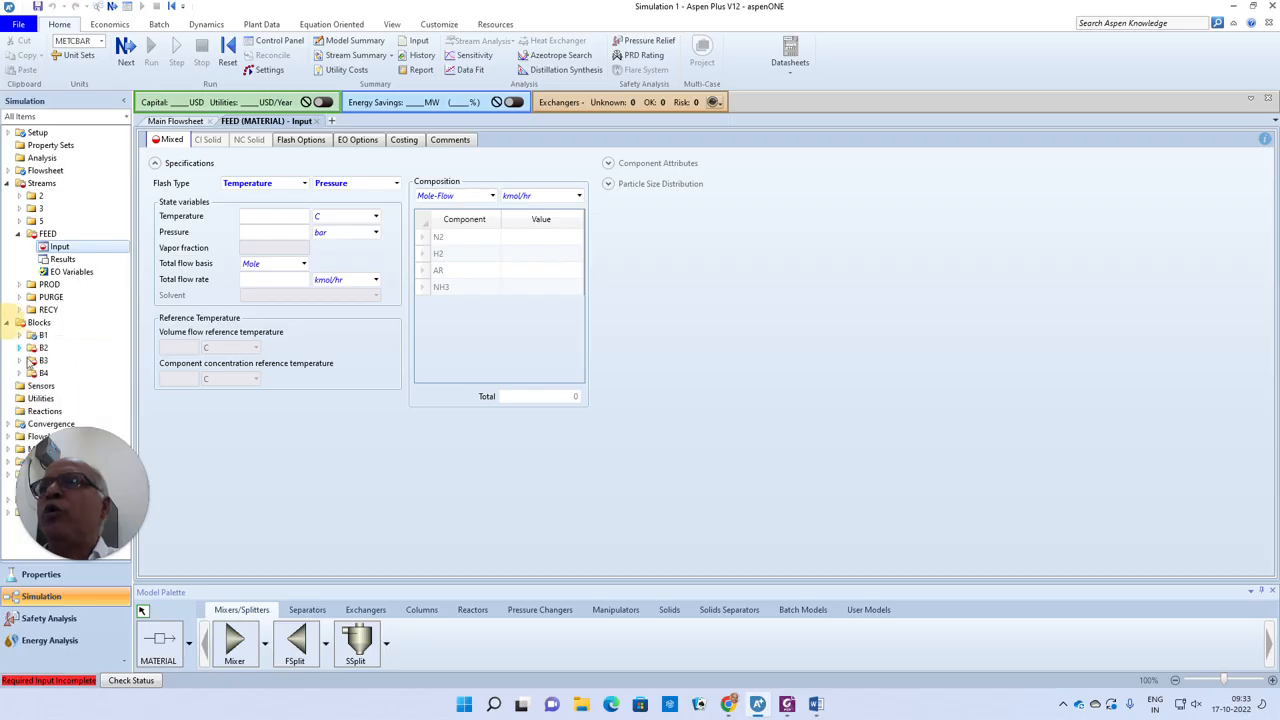
pyautogui.click(288, 217)
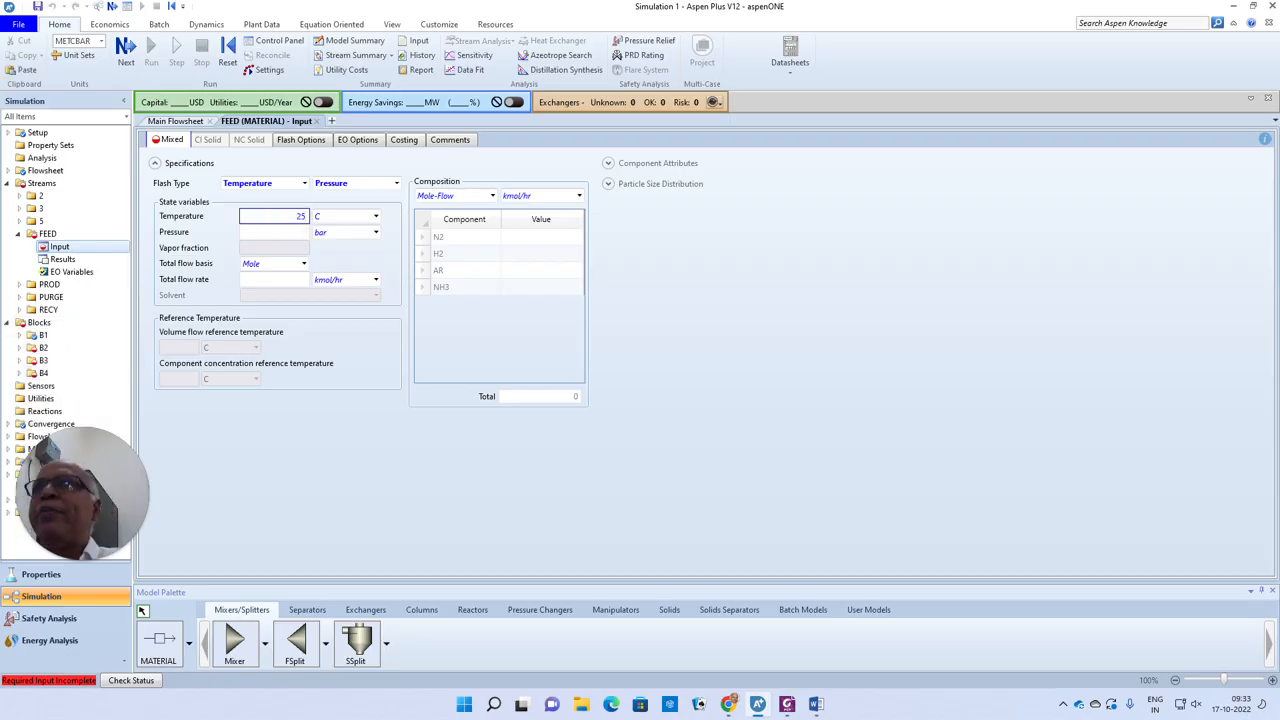
pyautogui.click(274, 232)
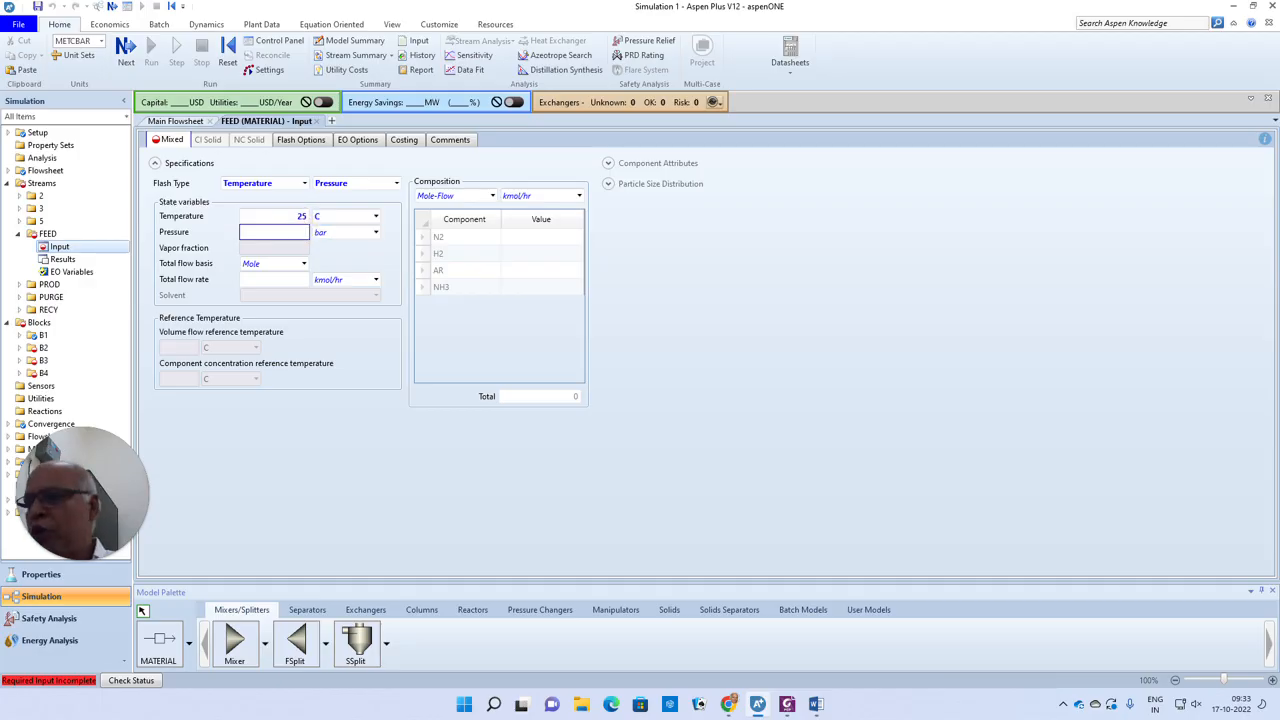
pyautogui.write('1')
# Set the FEED stream's total flow rate to 100 mol/hr
pyautogui.click(300, 281)
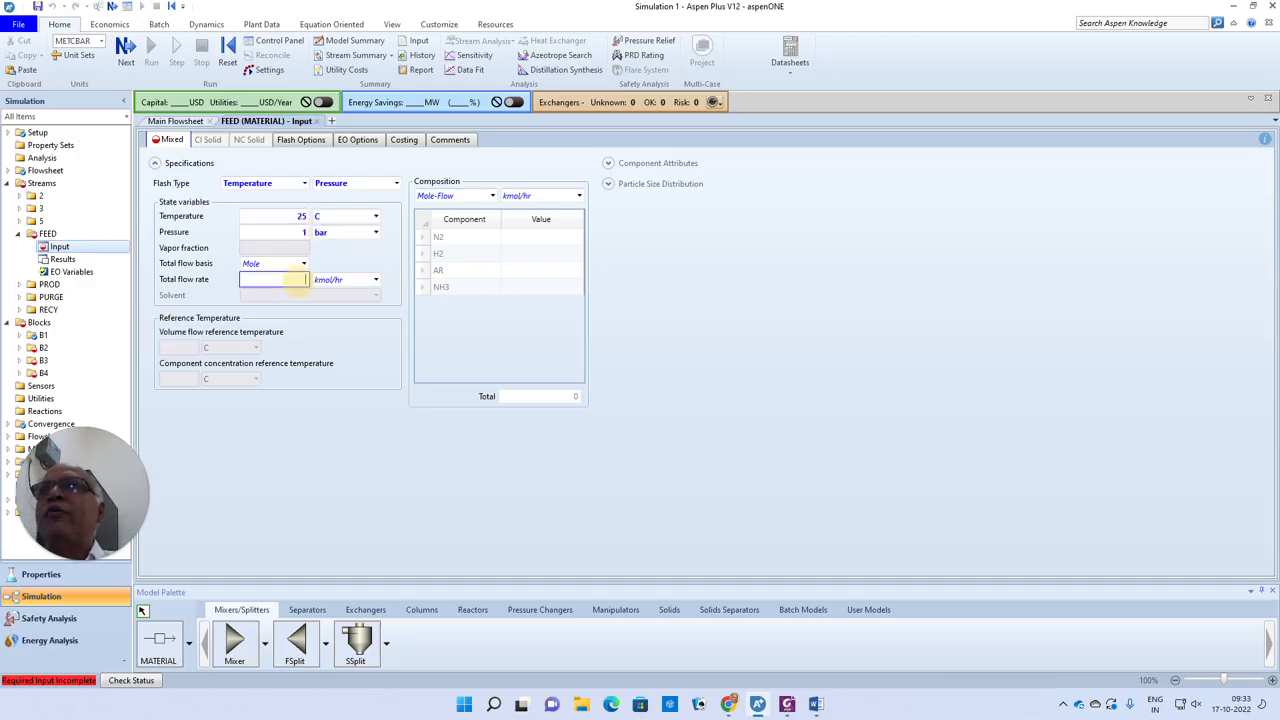
pyautogui.write('100')
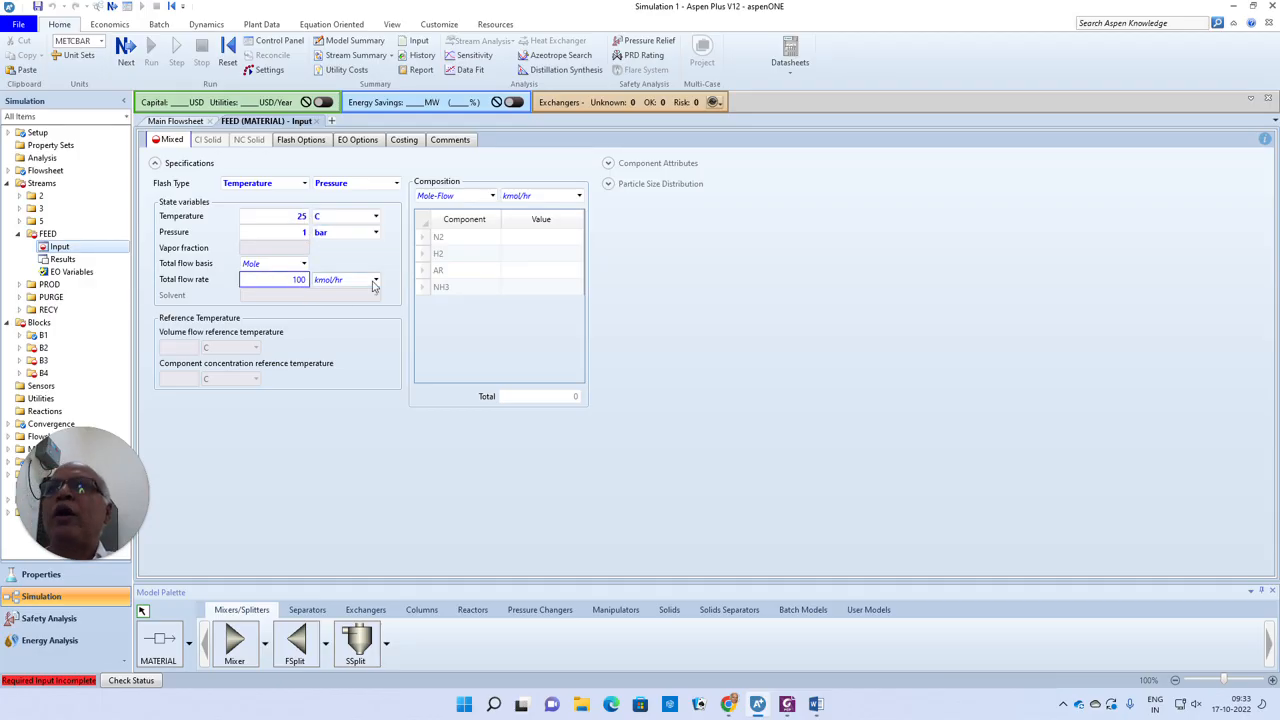
pyautogui.click(375, 280)
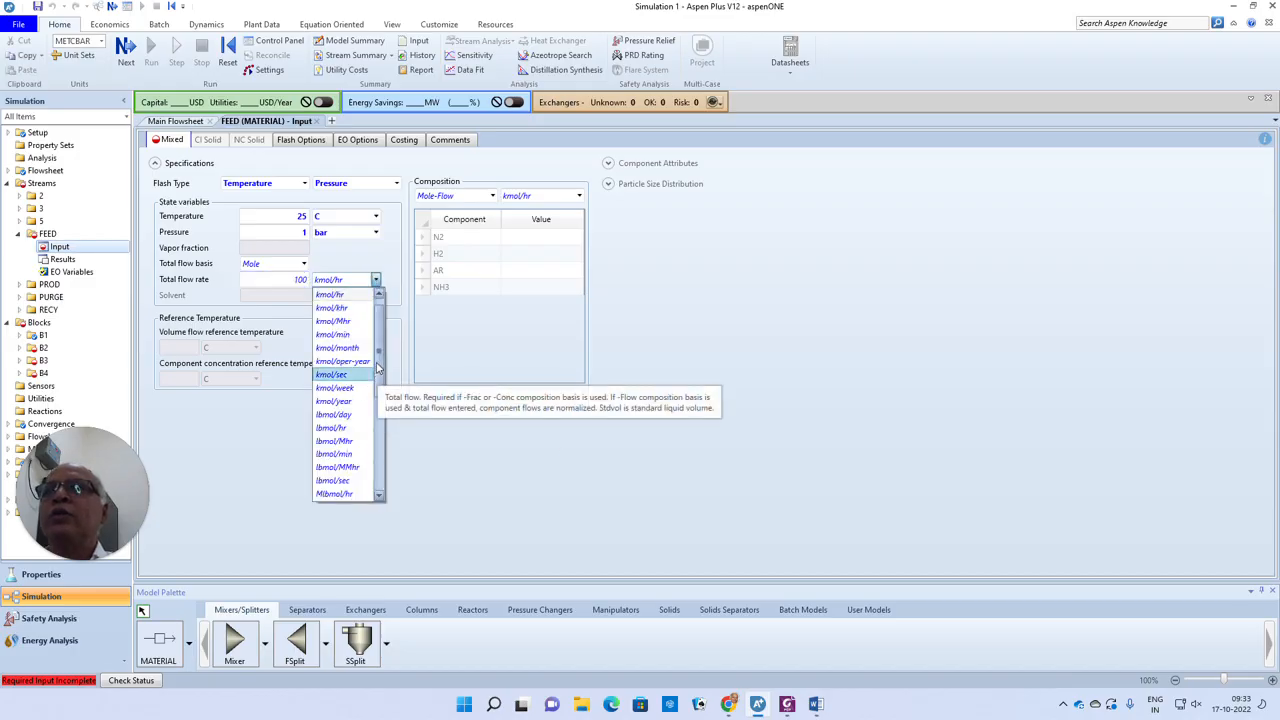
pyautogui.moveTo(378, 369); pyautogui.dragTo(376, 428)
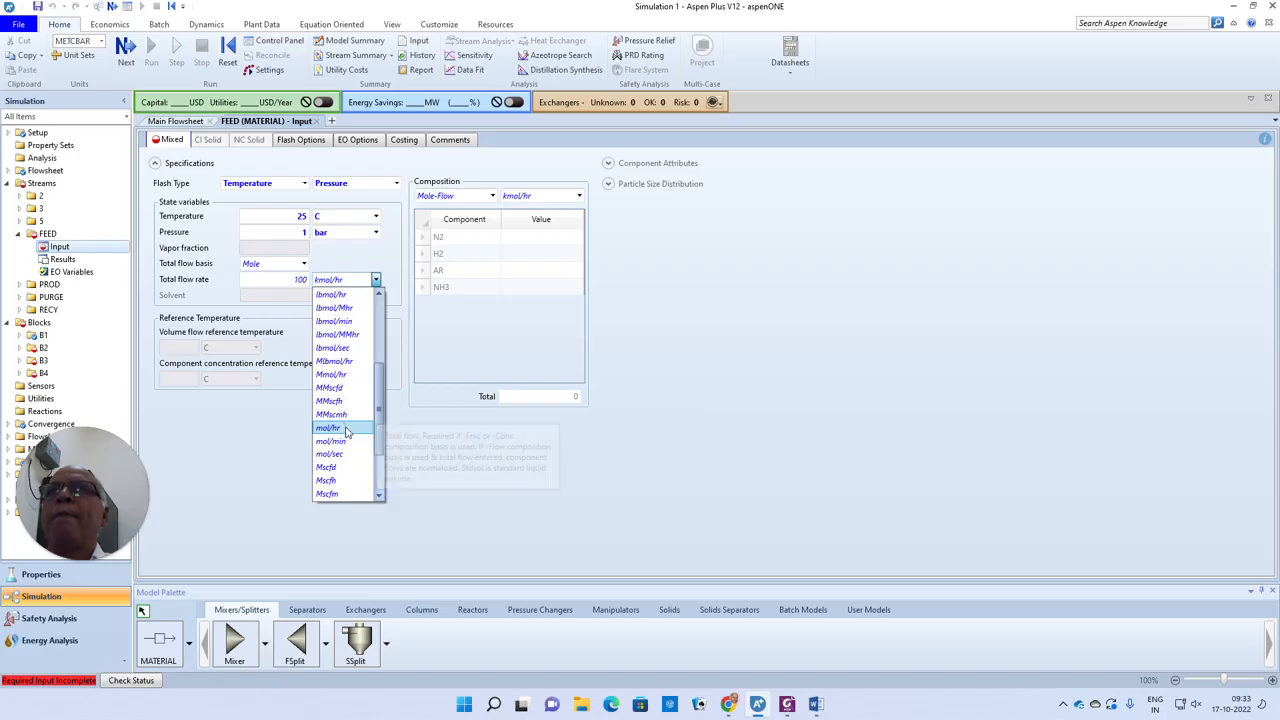
pyautogui.click(347, 428)
# Set the FEED composition basis to Mole-Frac with 0.7516 for H2, and check the remaining feed composition in the Word problem statement
pyautogui.click(491, 197)
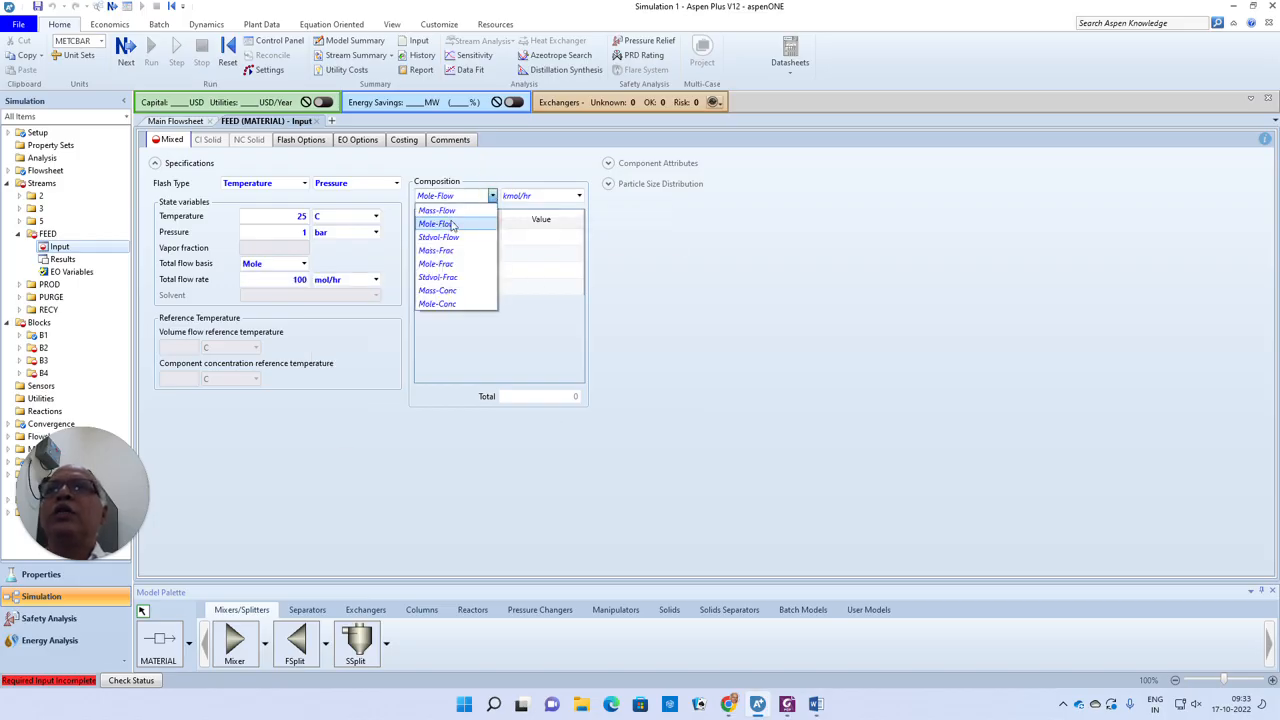
pyautogui.click(449, 266)
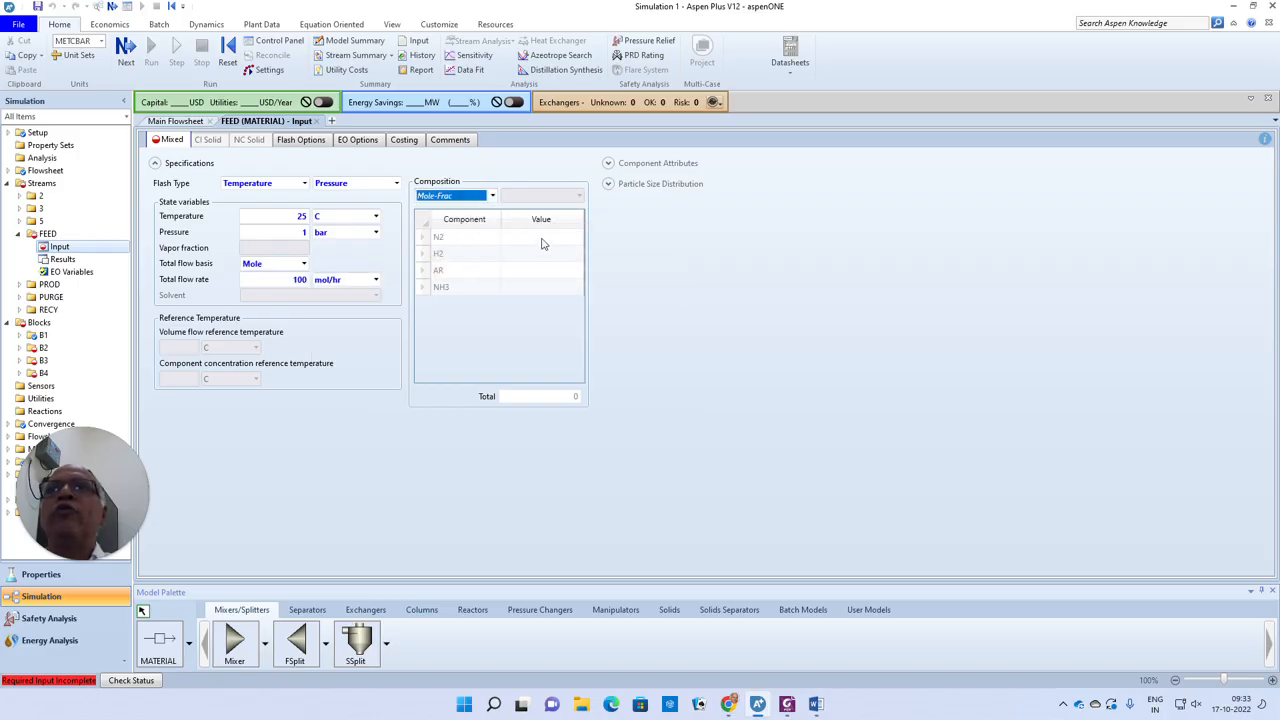
pyautogui.click(538, 261)
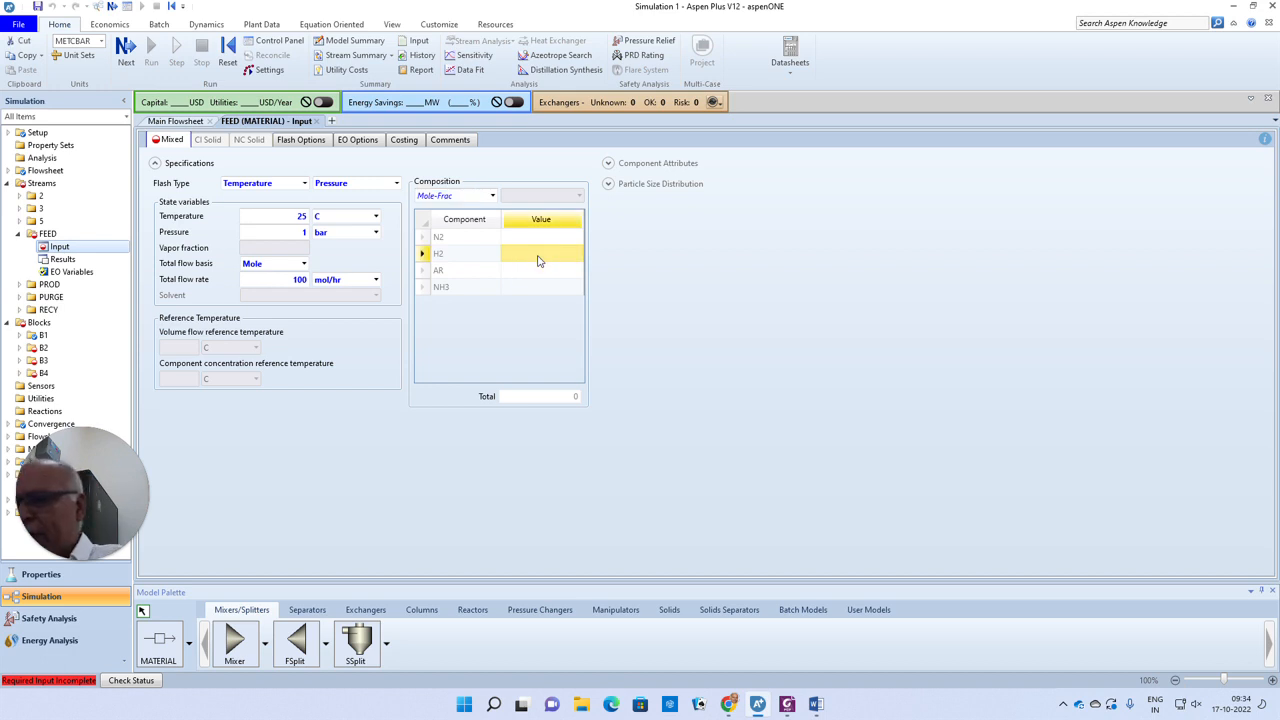
pyautogui.write('7')
pyautogui.press('BackSpace')
pyautogui.write('0.')
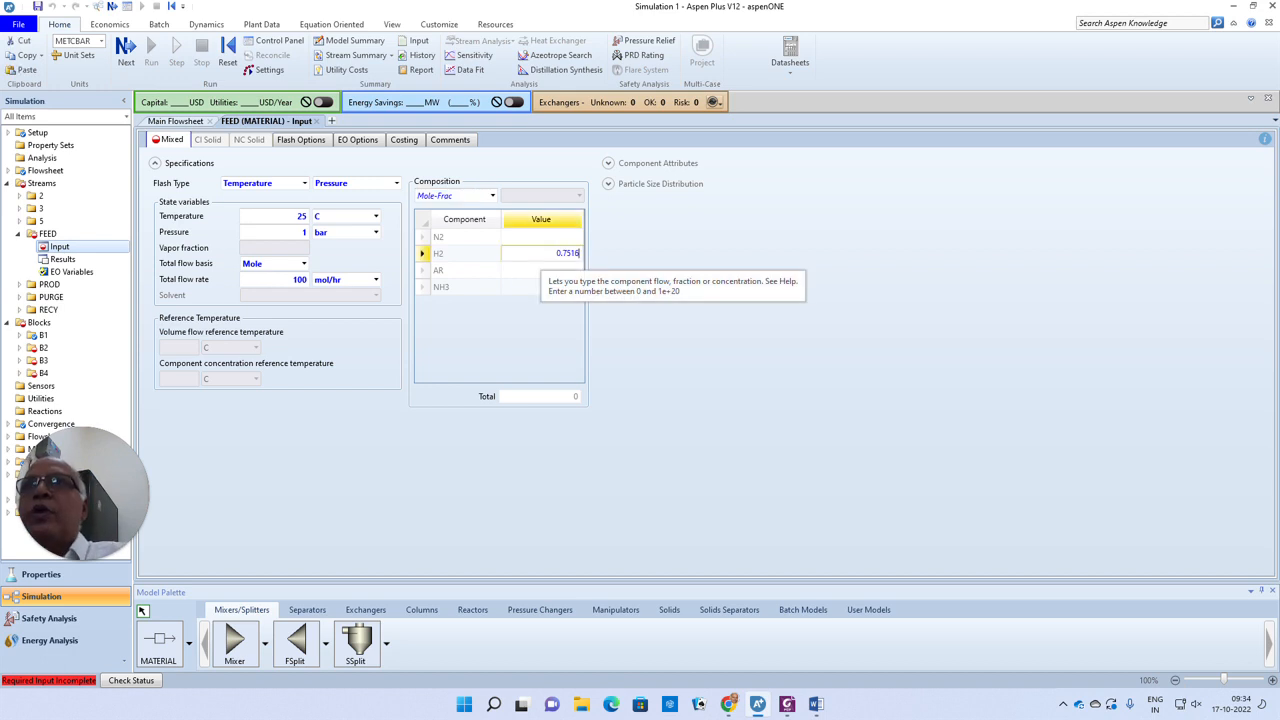
pyautogui.write('7516')
pyautogui.click(816, 704)
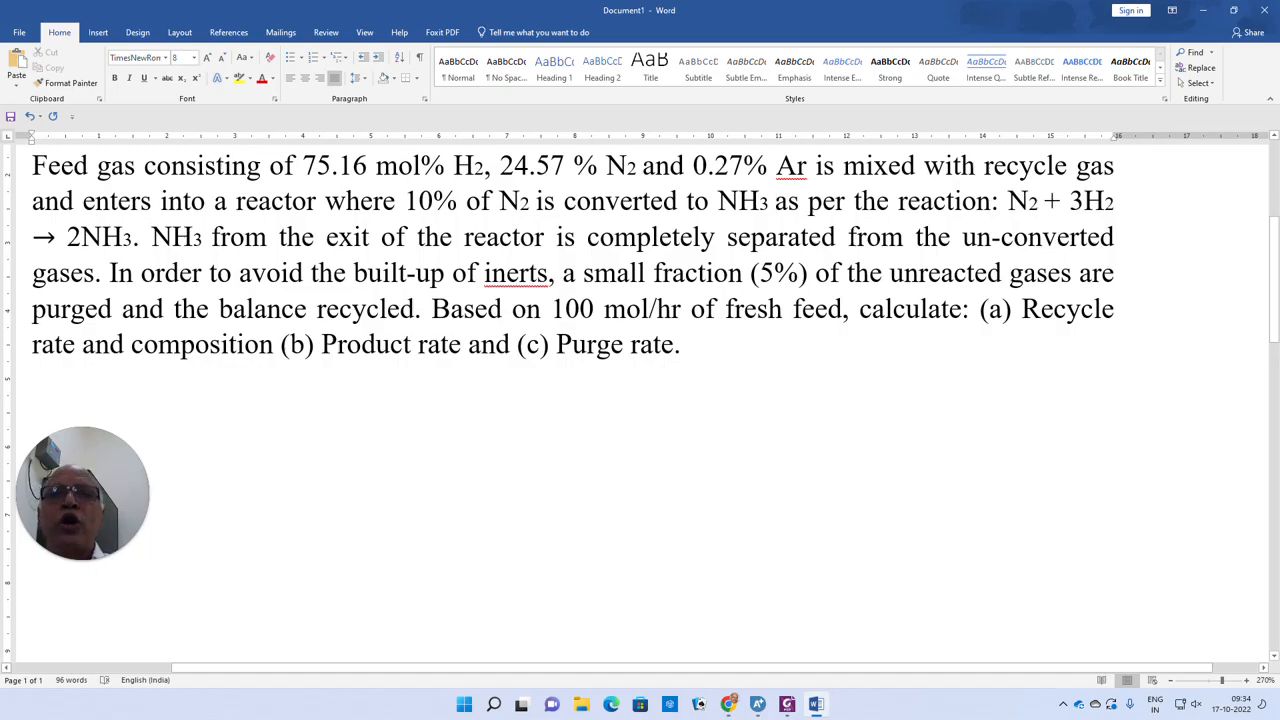
pyautogui.click(760, 706)
pyautogui.click(555, 275)
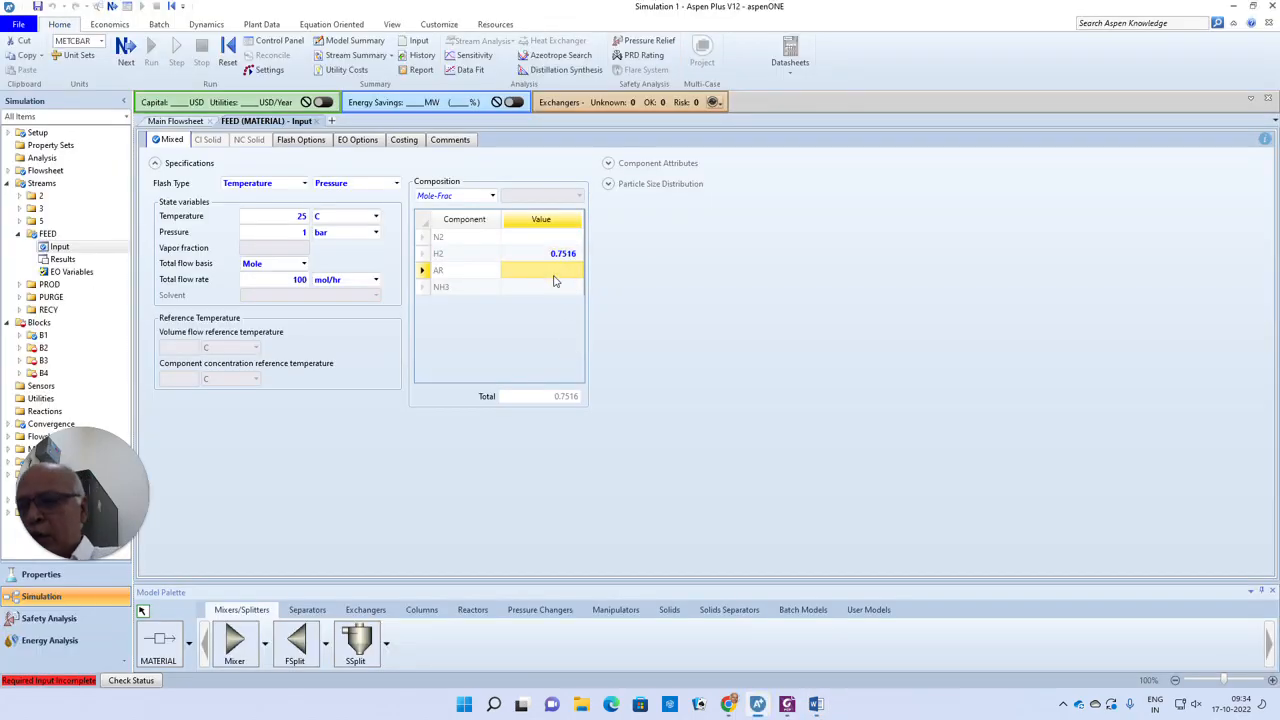
pyautogui.write('0.2457')
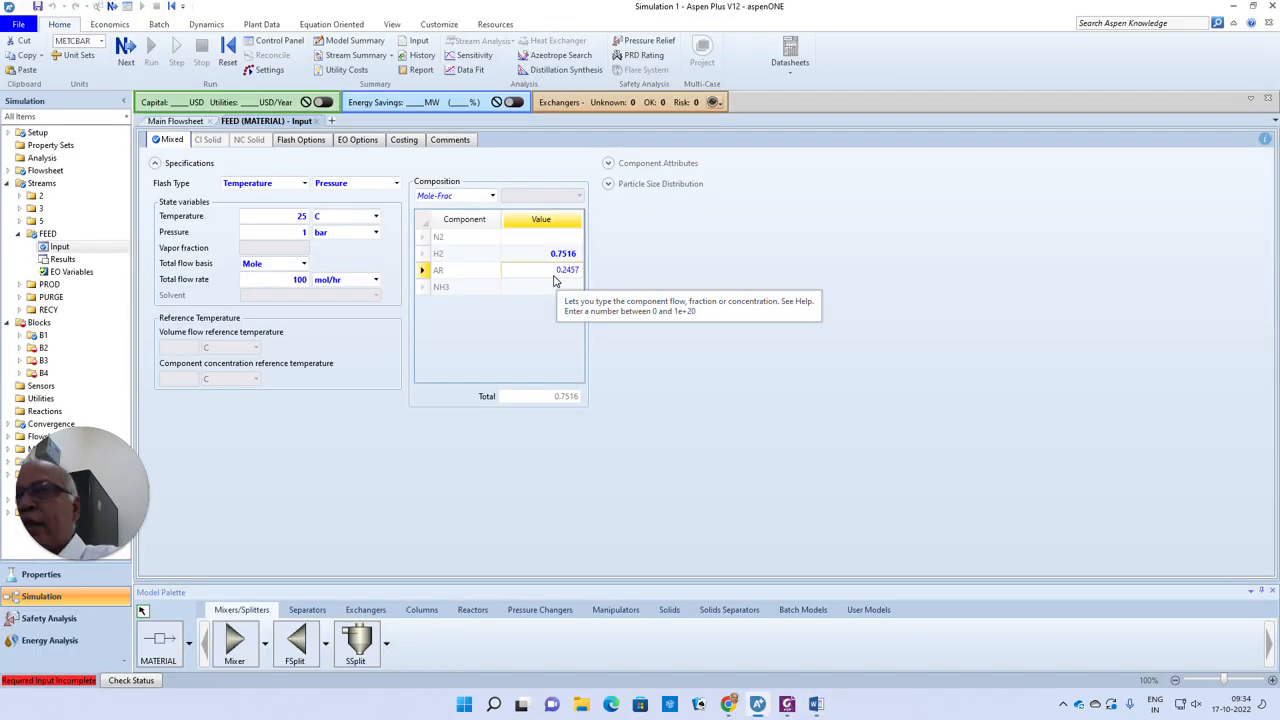
pyautogui.click(561, 288)
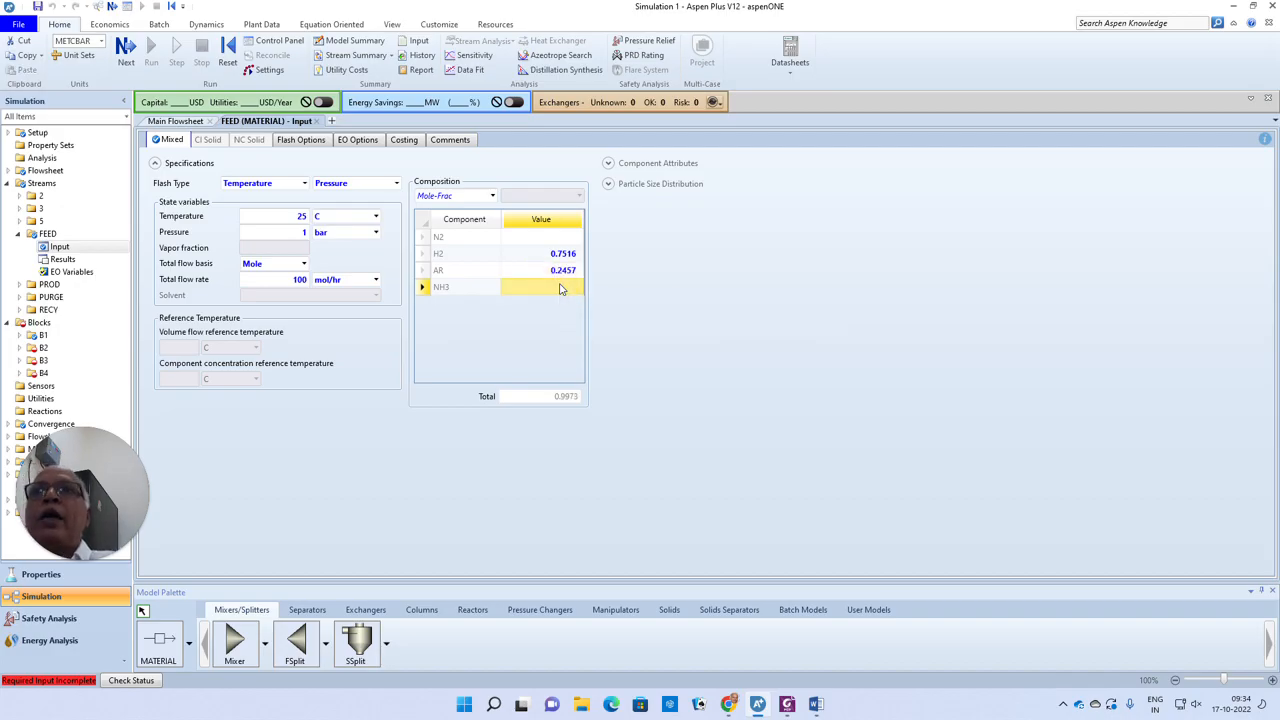
pyautogui.write('0.')
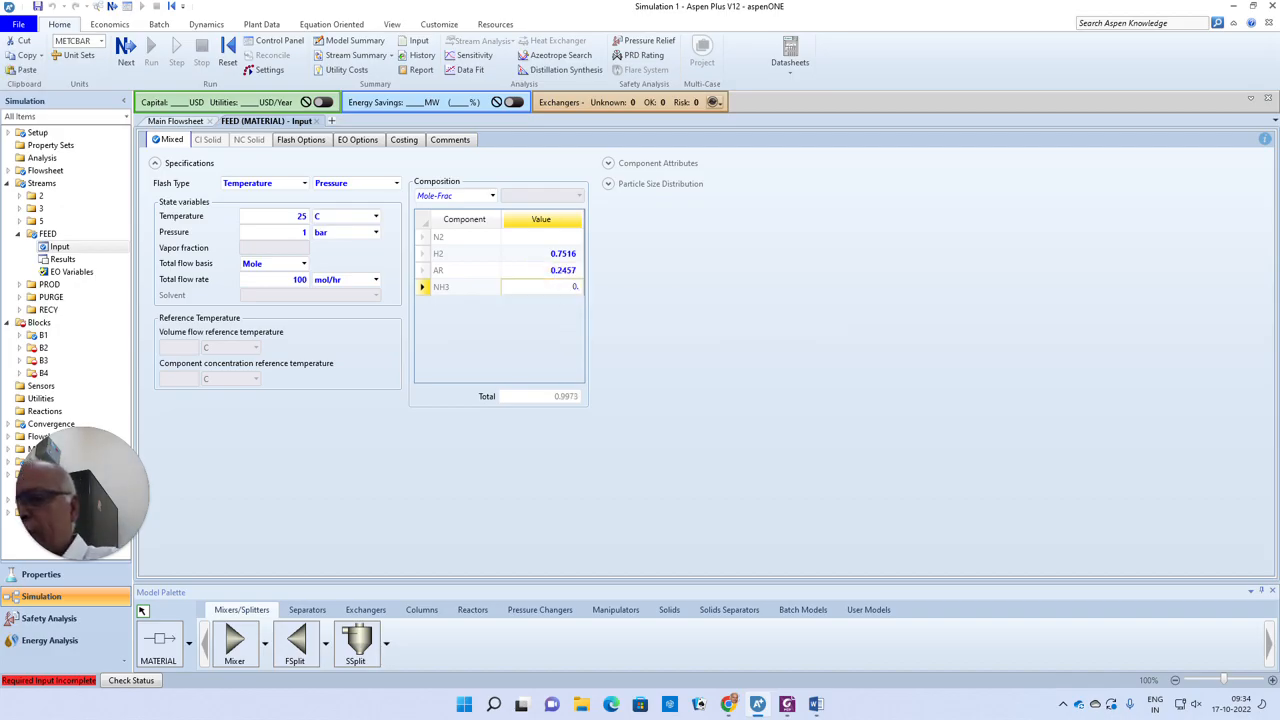
pyautogui.write('0027')
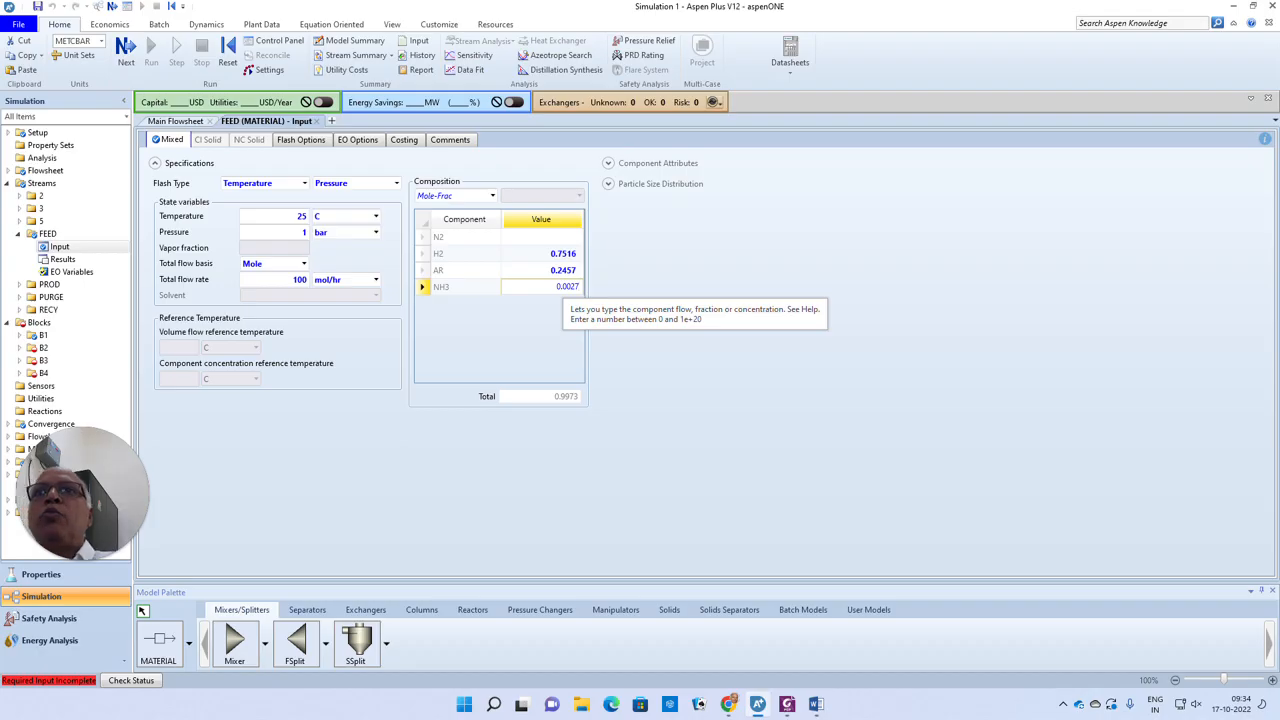
pyautogui.press('Return')
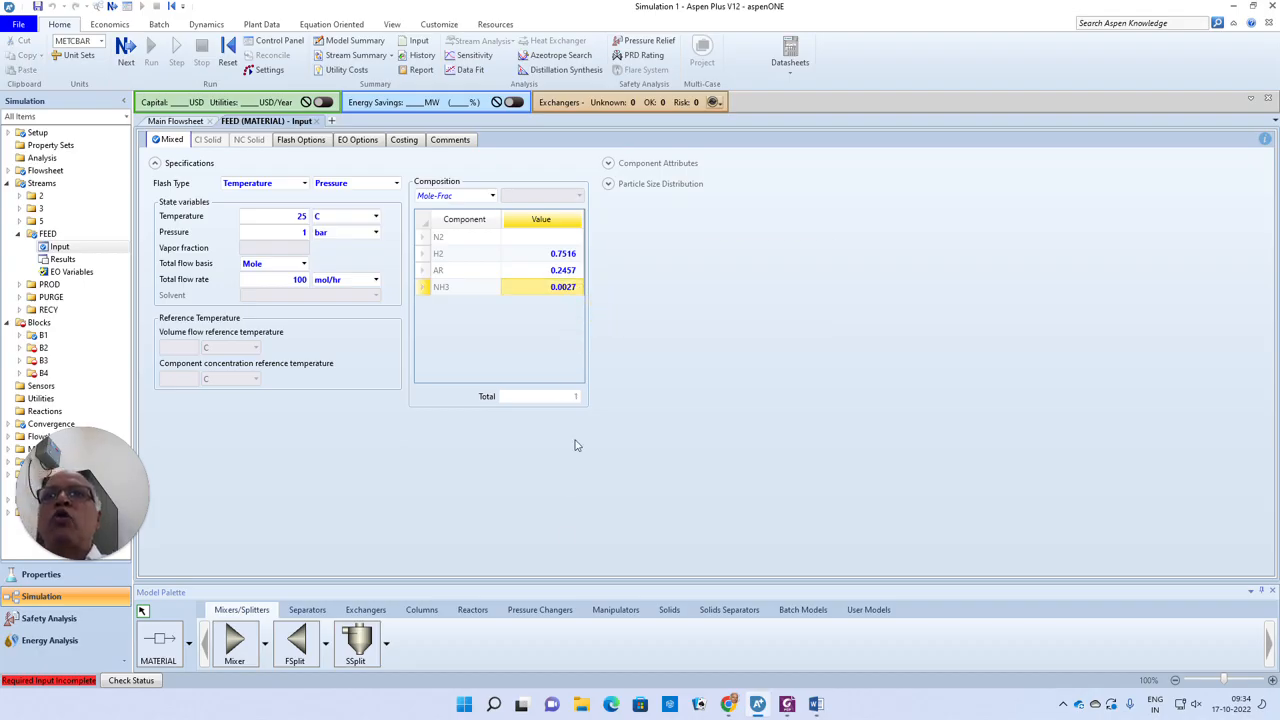
pyautogui.click(565, 290)
pyautogui.press('Delete')
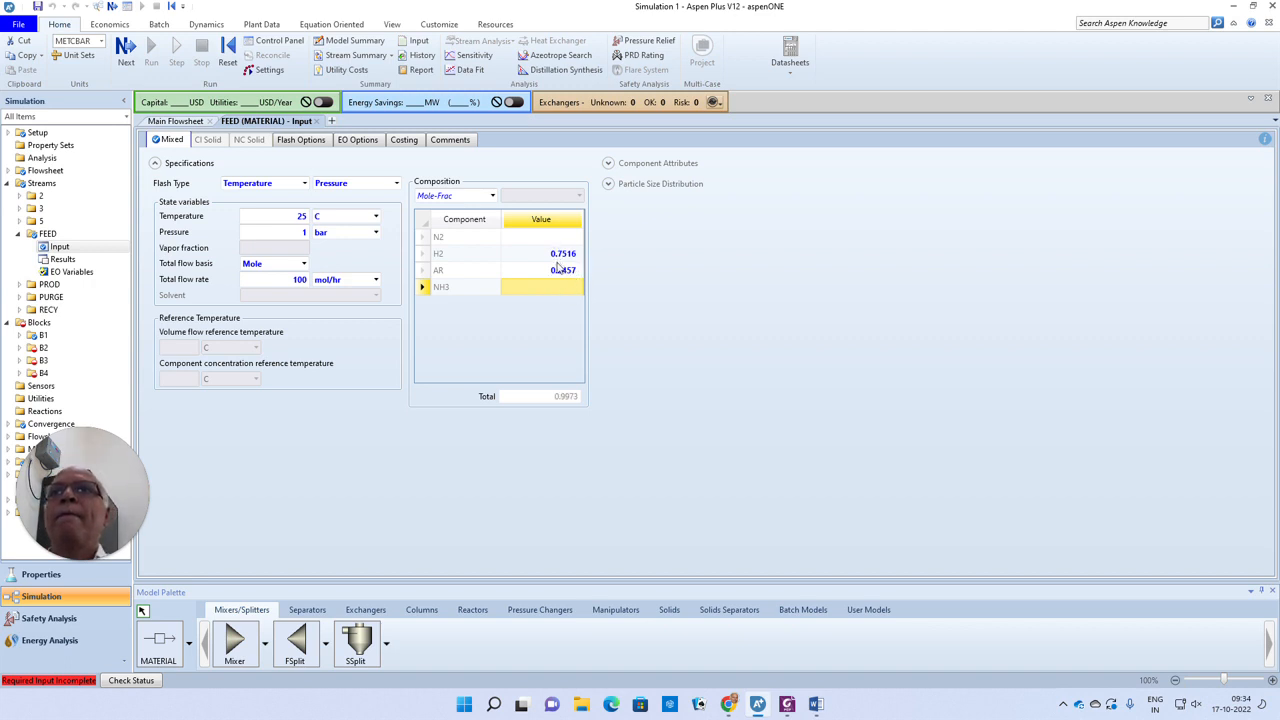
# Set the FEED mole fractions to 0.2457 for N2 and 0.0027 for AR
pyautogui.click(558, 268)
pyautogui.click(555, 244)
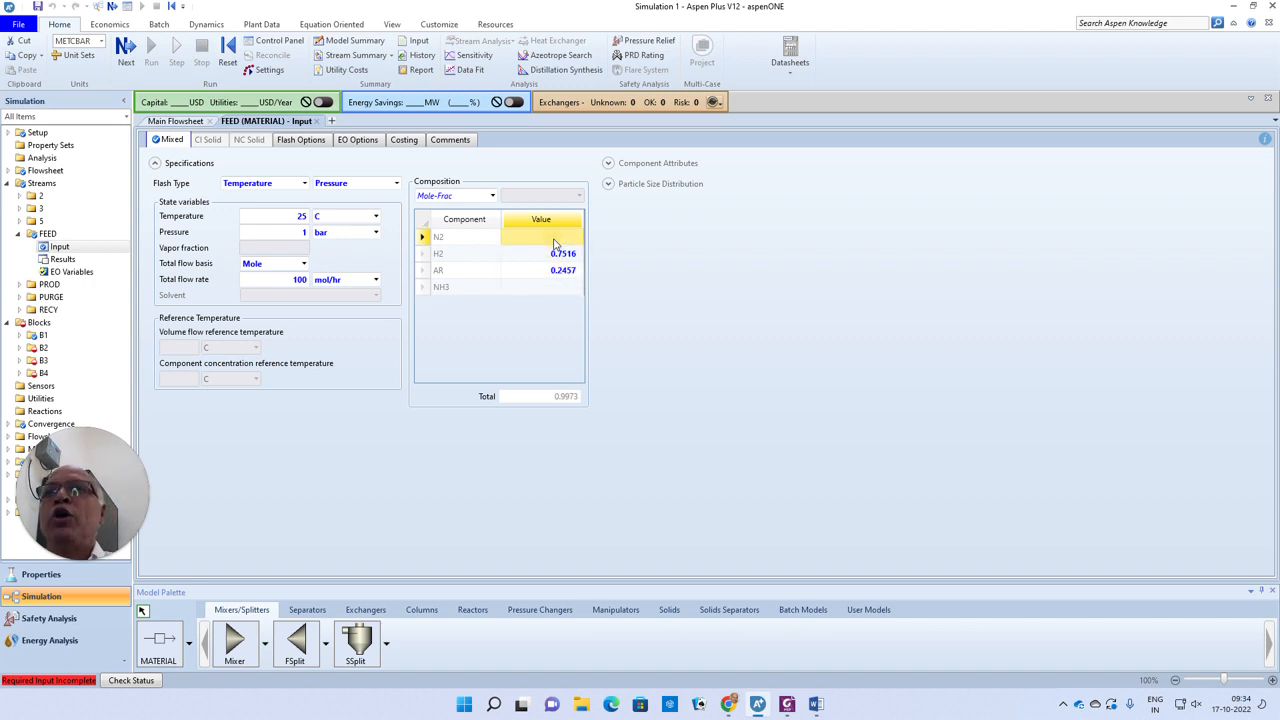
pyautogui.write('0.245')
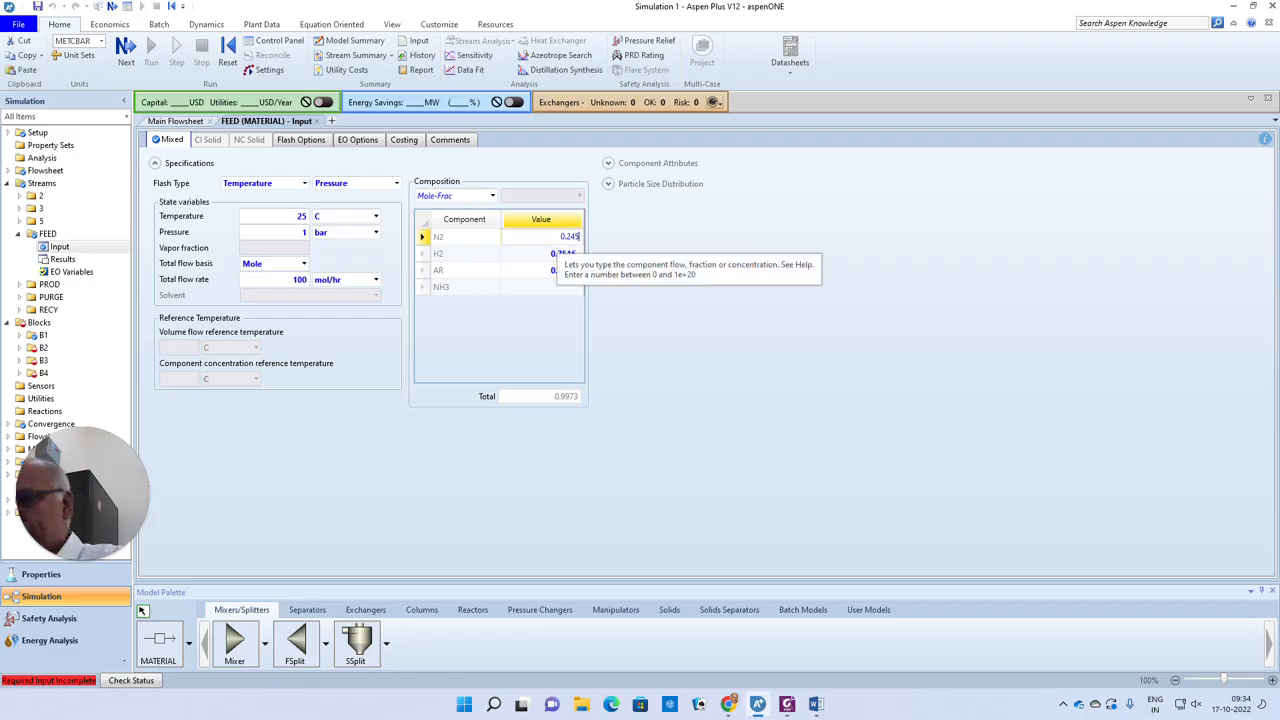
pyautogui.write('7')
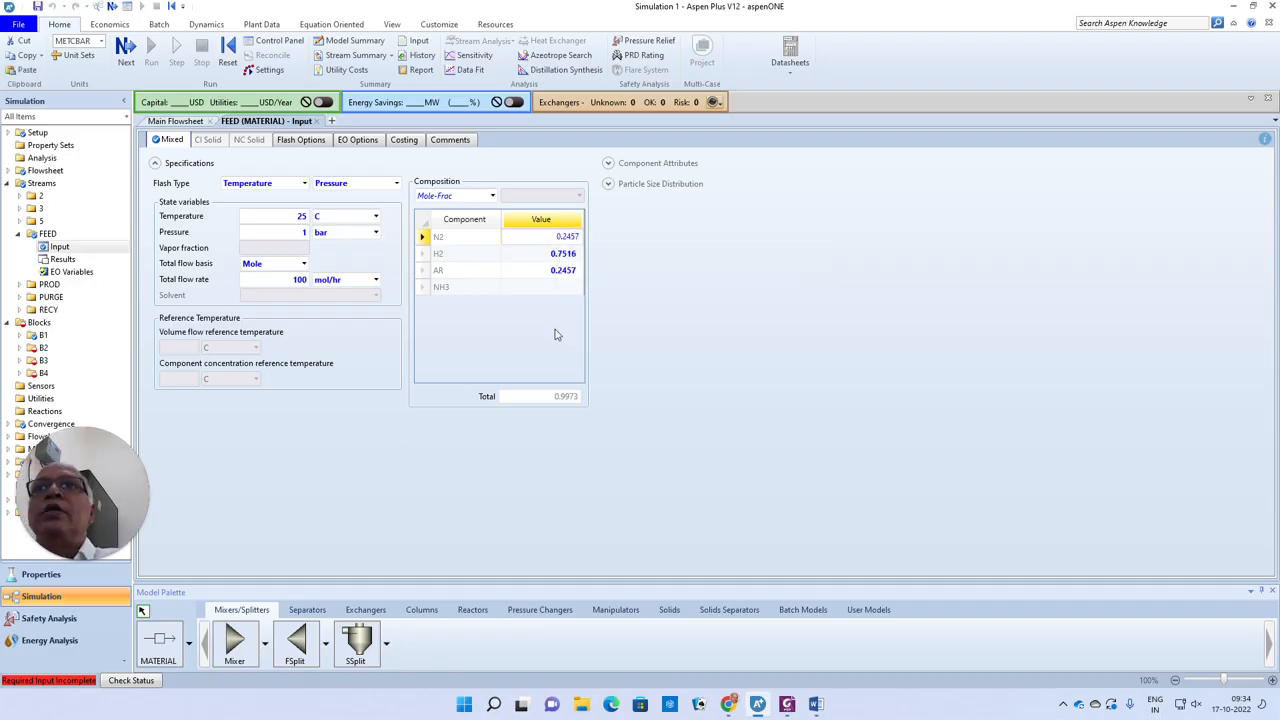
pyautogui.click(558, 270)
pyautogui.write('00')
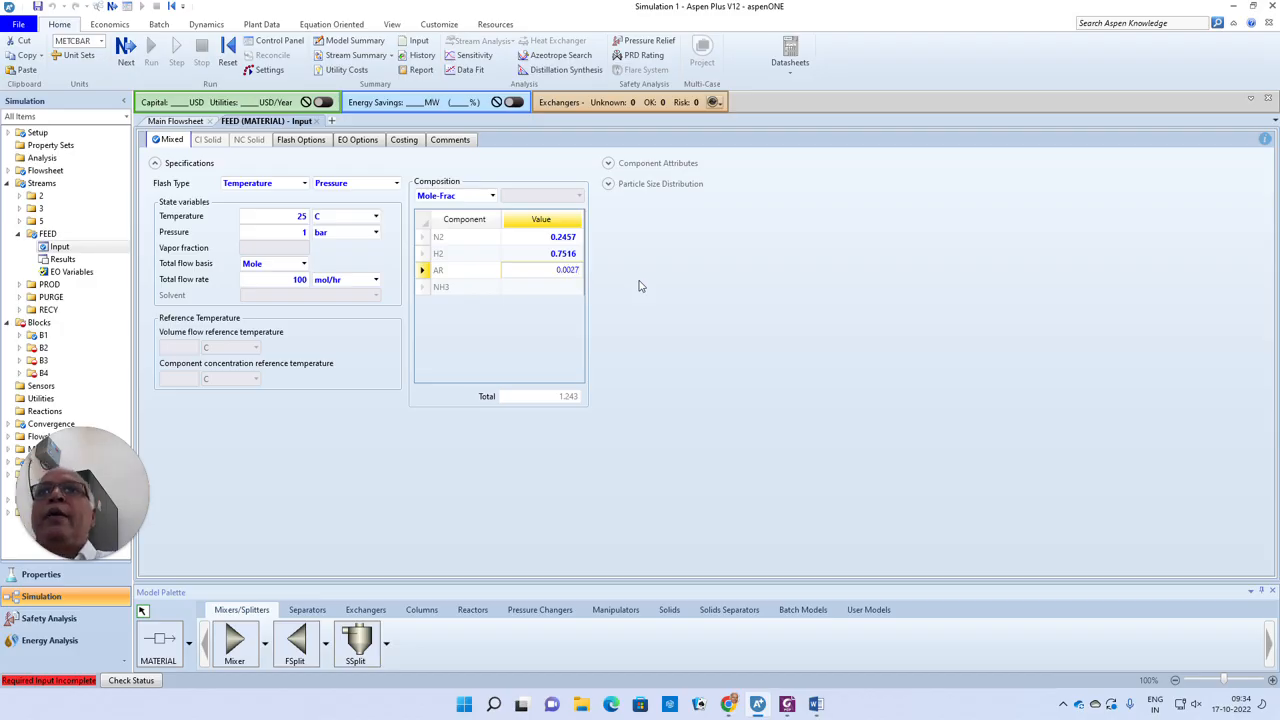
pyautogui.click(640, 286)
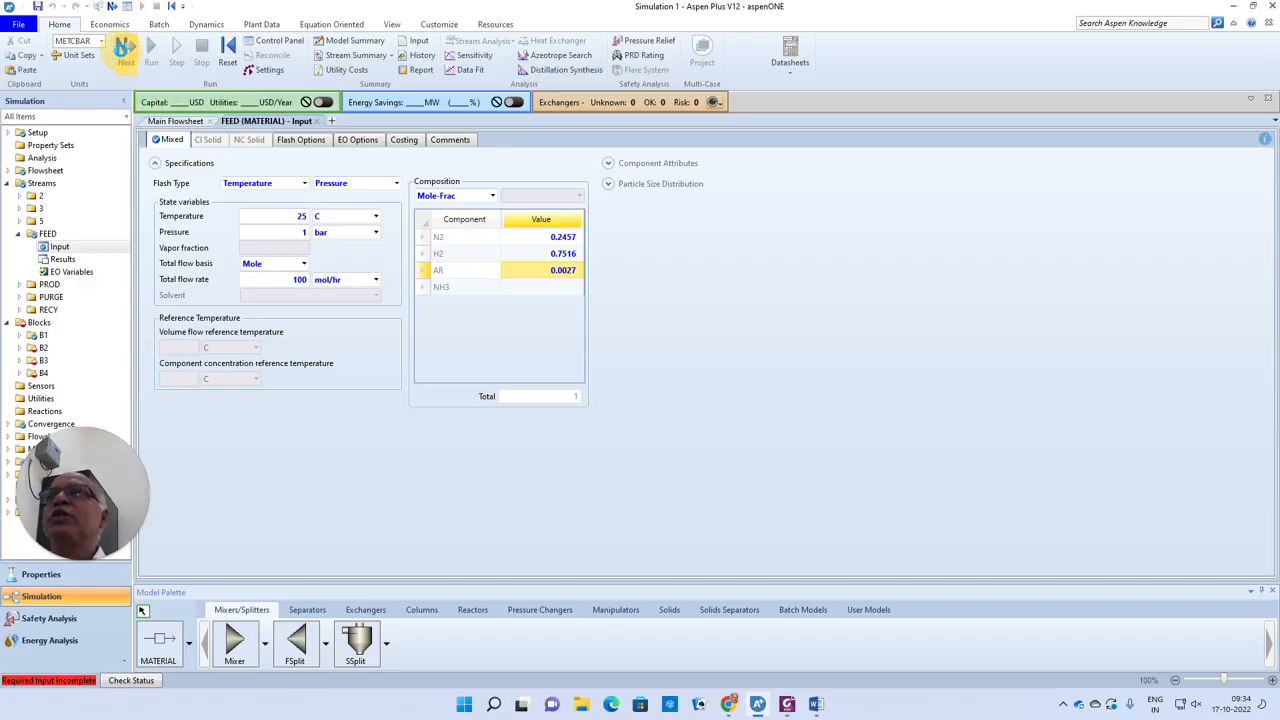
# Proceed to the setup of RStoic reactor B2 and specify a temperature of 25 C and a pressure of 1 bar
pyautogui.click(125, 50)
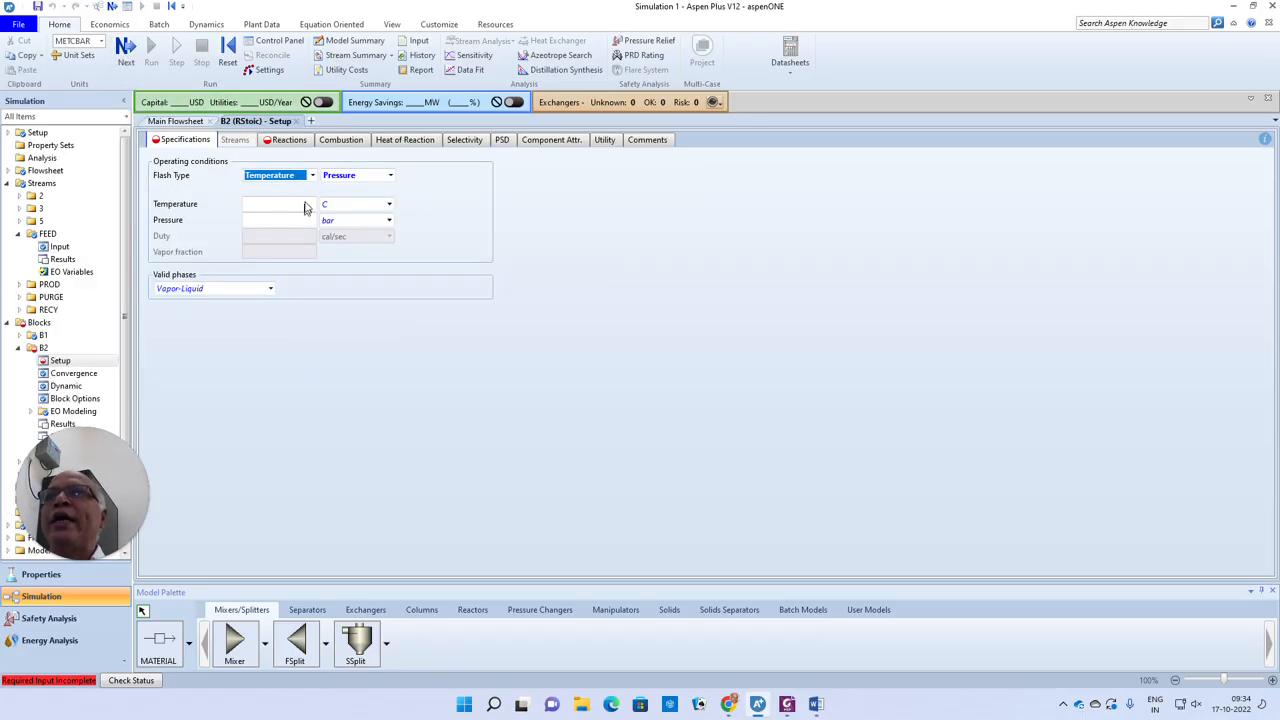
pyautogui.click(309, 206)
pyautogui.write('2')
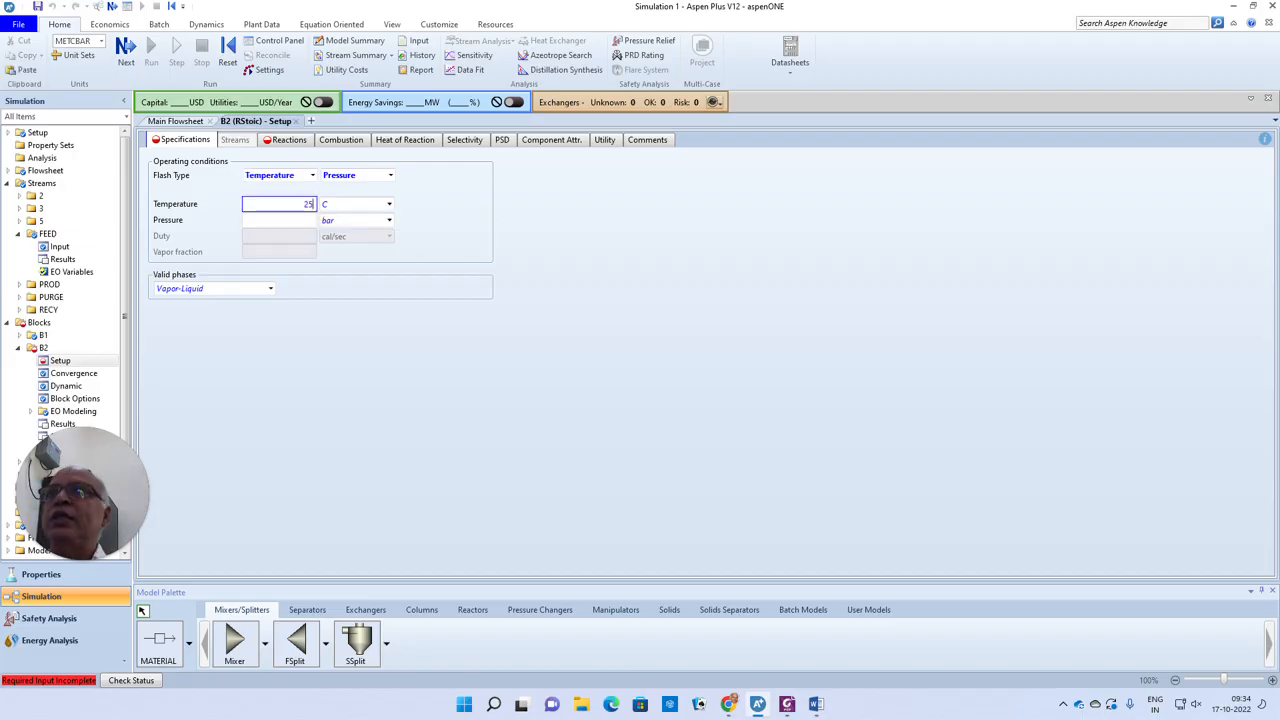
pyautogui.write('5')
pyautogui.click(313, 221)
pyautogui.write('1')
pyautogui.click(396, 340)
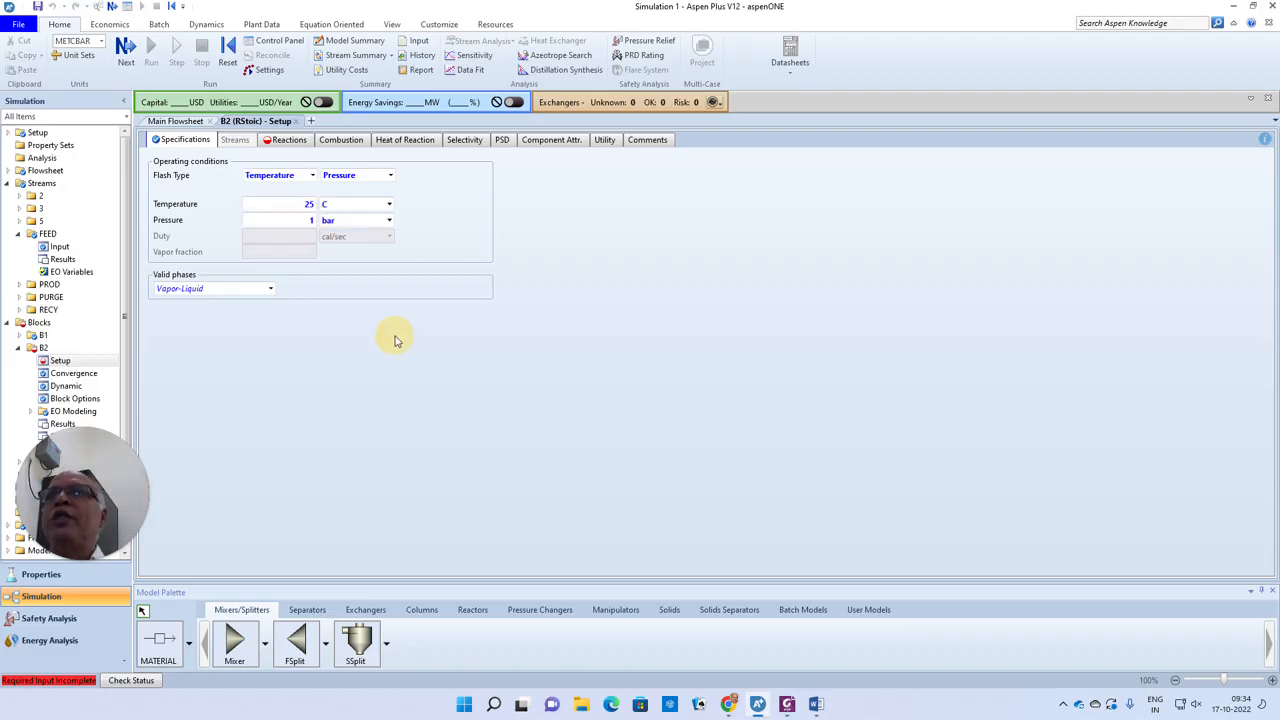
# Create a new reaction in reactor B2 with N2 as a reactant and a stoichiometric coefficient of 1
pyautogui.click(126, 58)
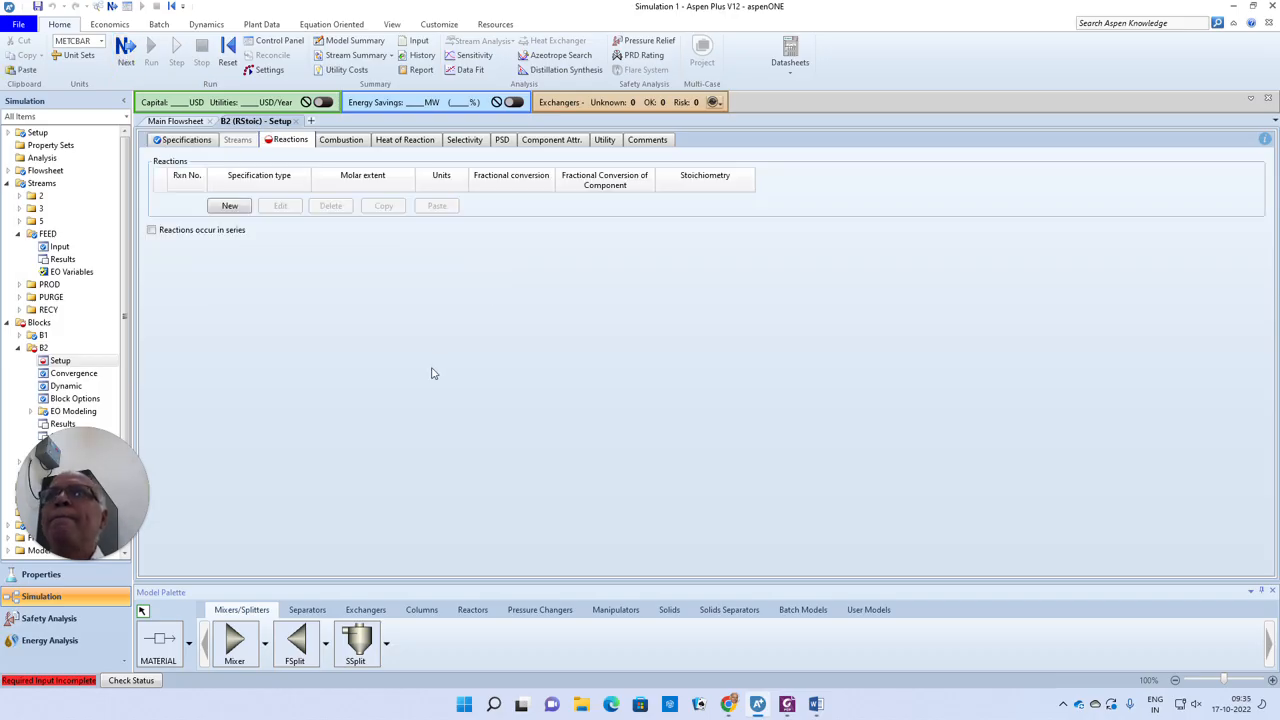
pyautogui.click(226, 207)
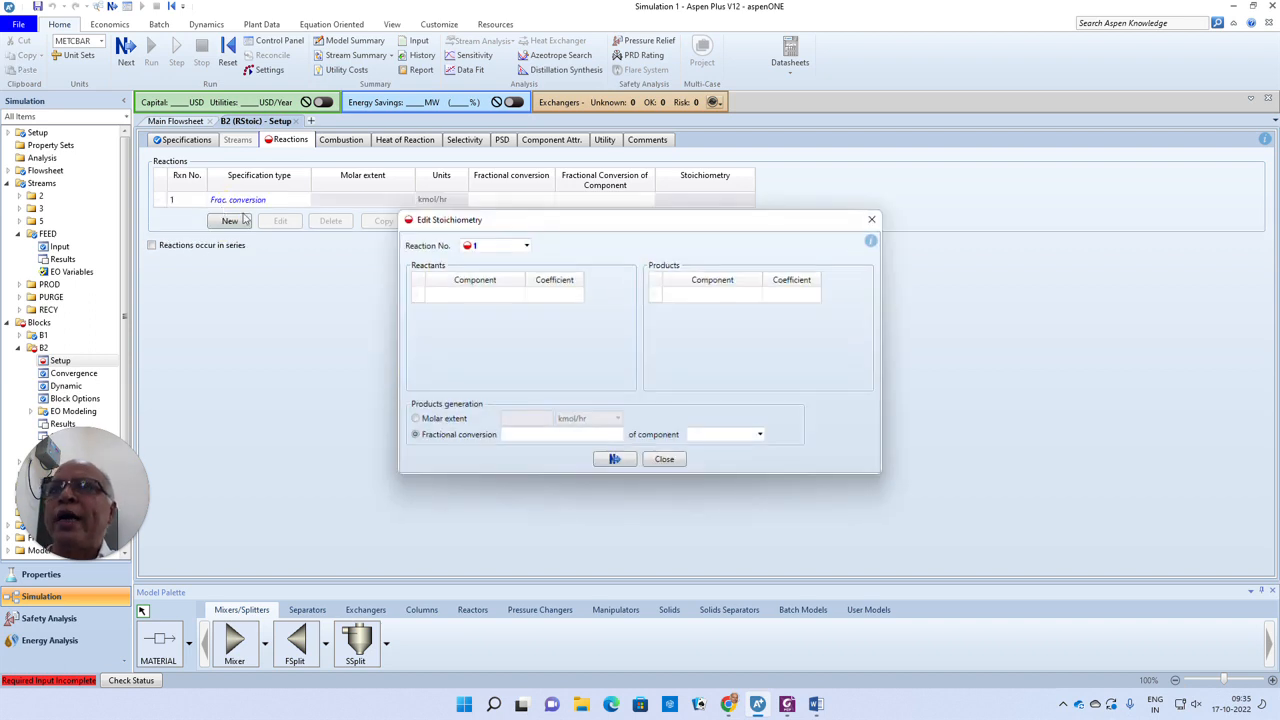
pyautogui.click(517, 296)
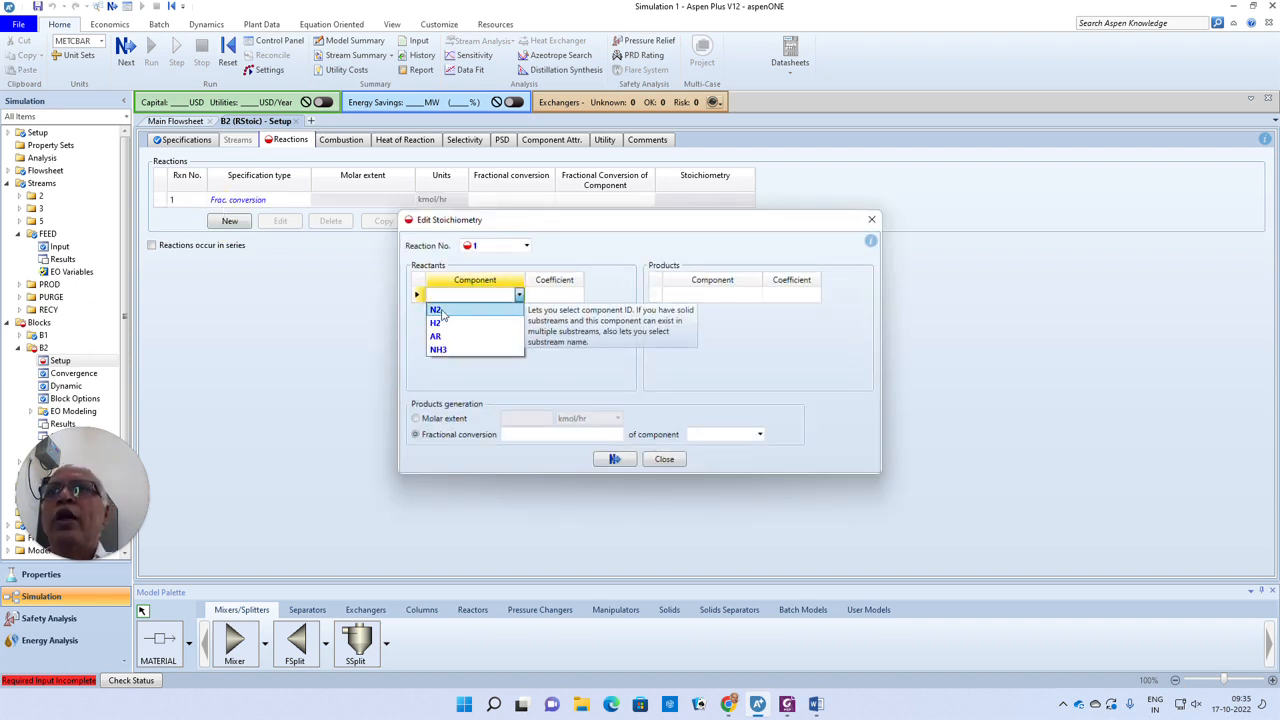
pyautogui.click(500, 306)
pyautogui.click(558, 296)
pyautogui.write('1')
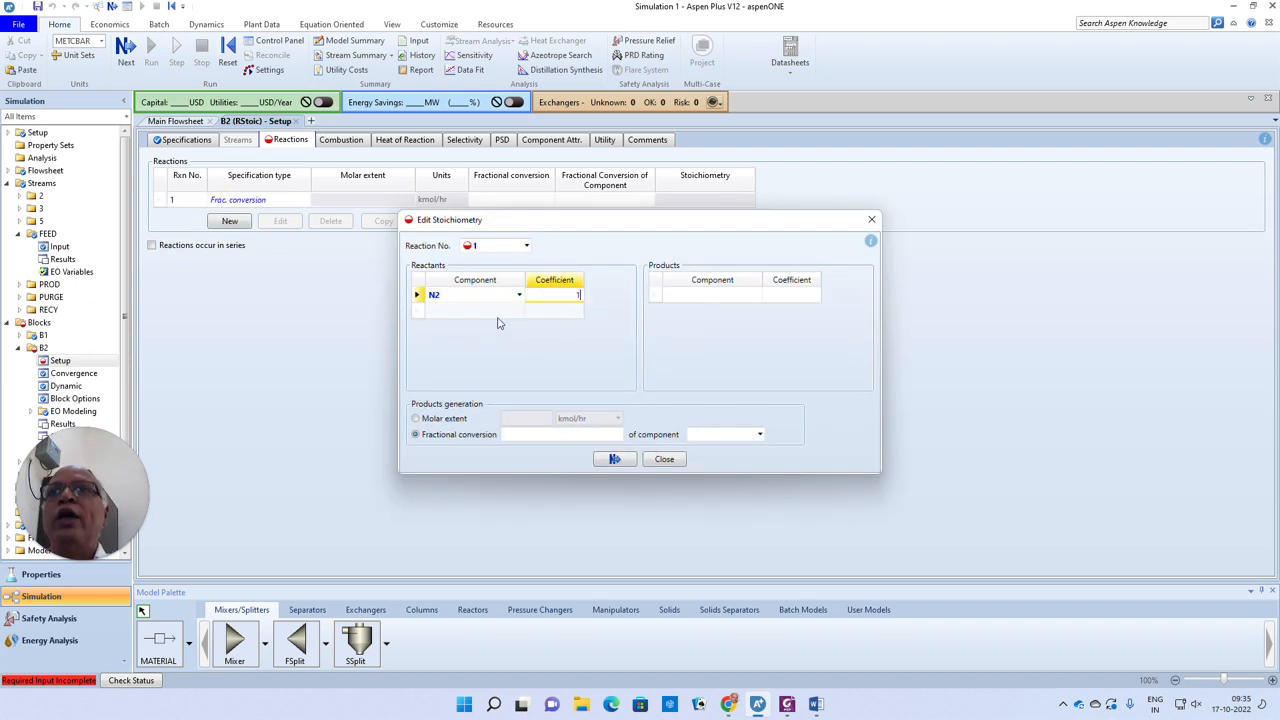
# Add H2 as the second reactant of the reaction with a coefficient of 3
pyautogui.click(505, 314)
pyautogui.click(516, 312)
pyautogui.click(445, 334)
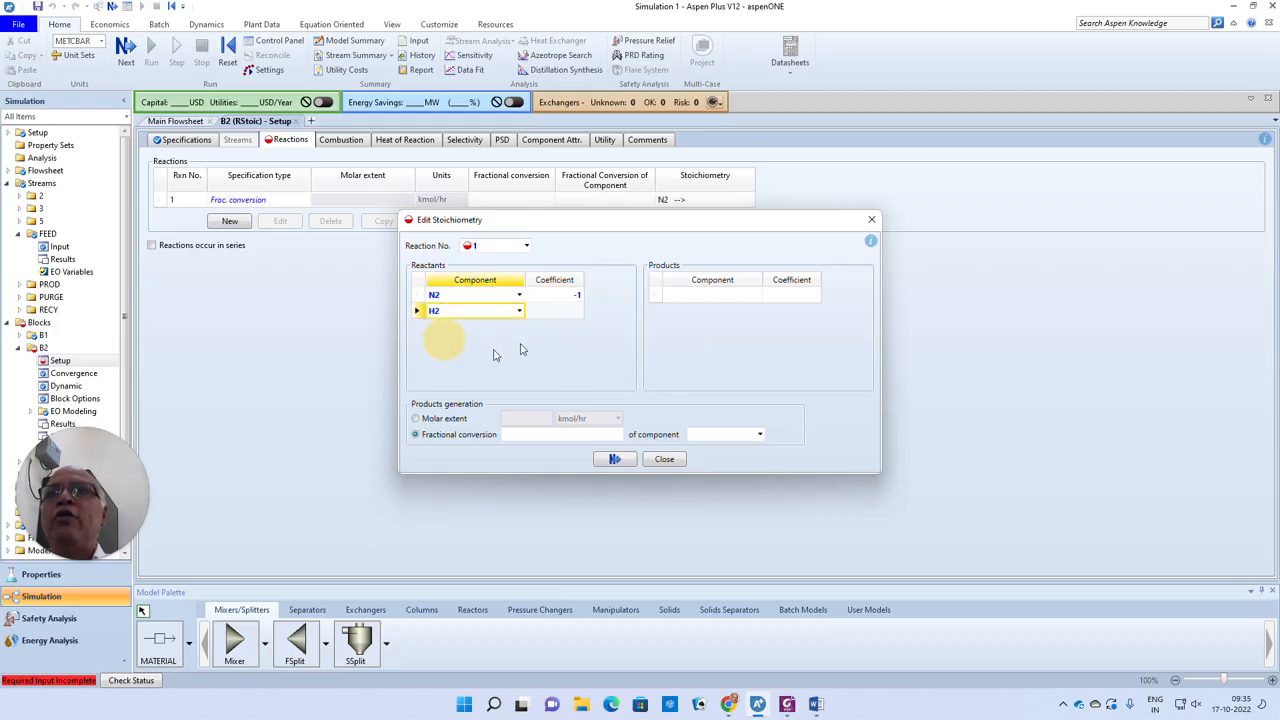
pyautogui.click(563, 314)
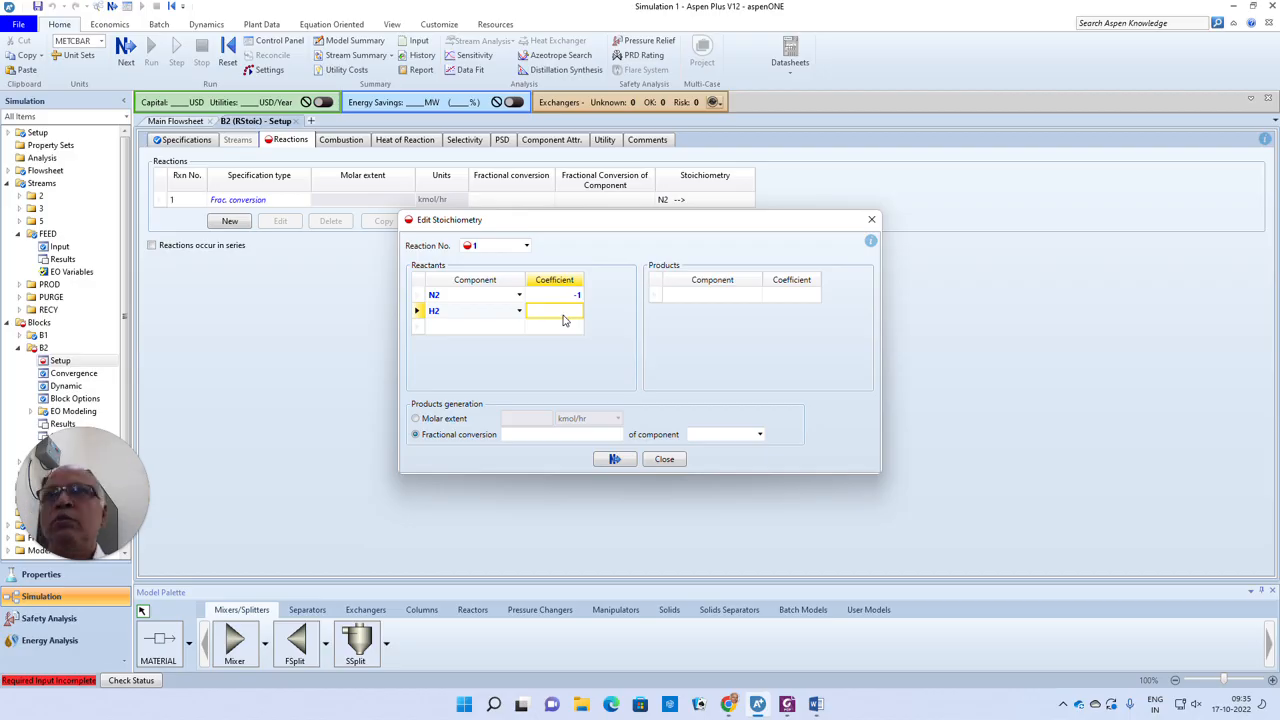
pyautogui.write('-3')
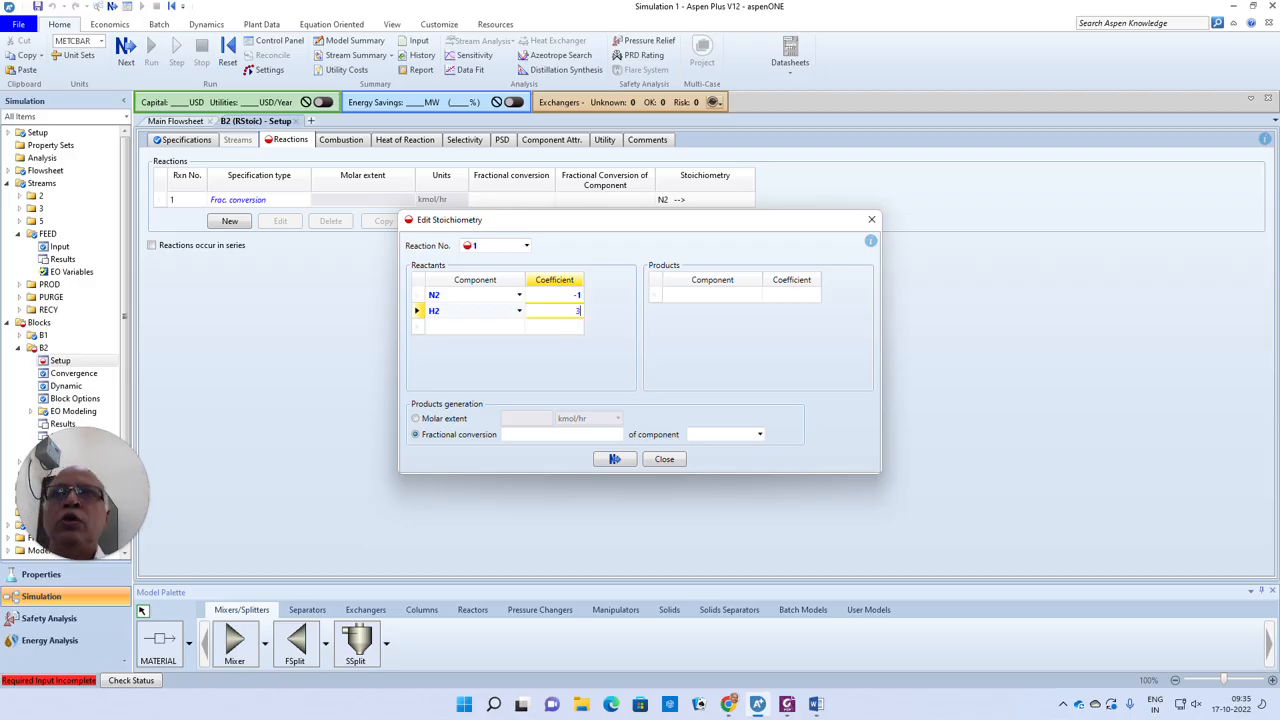
# Add NH3 as the product of reaction 1 with a stoichiometric coefficient of 2, checking the reaction in the Word problem statement
pyautogui.click(727, 301)
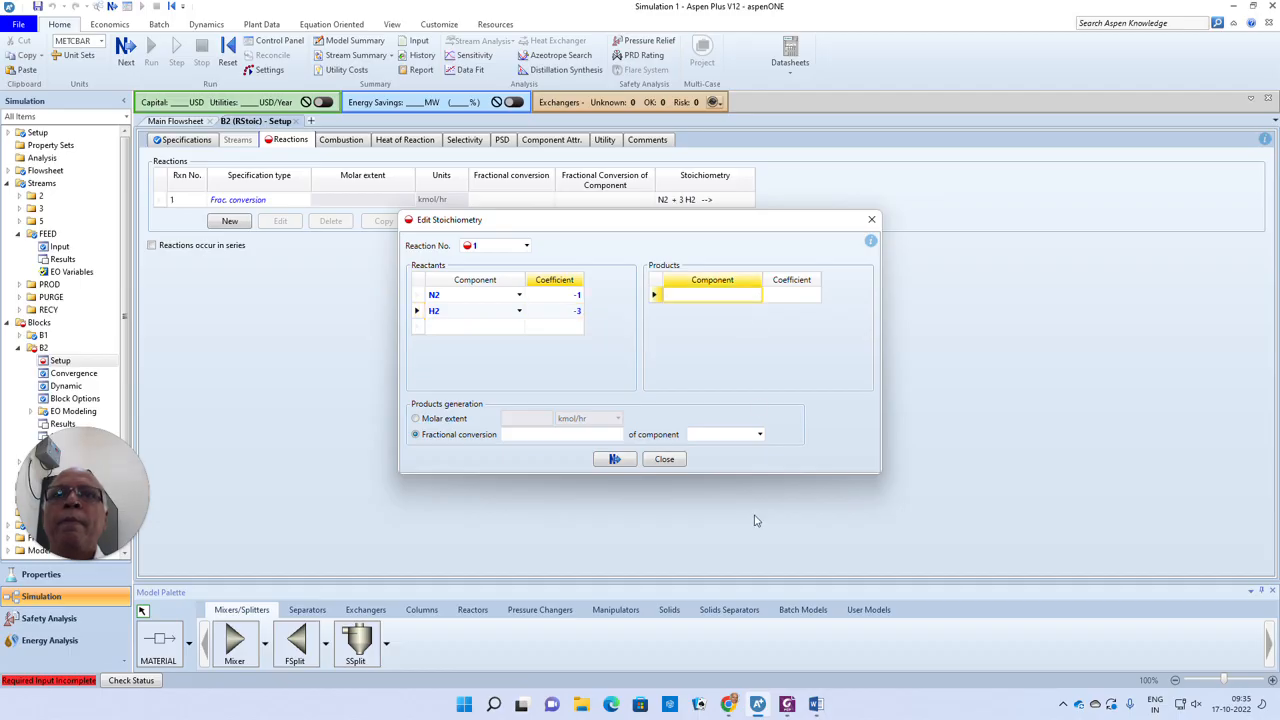
pyautogui.click(812, 706)
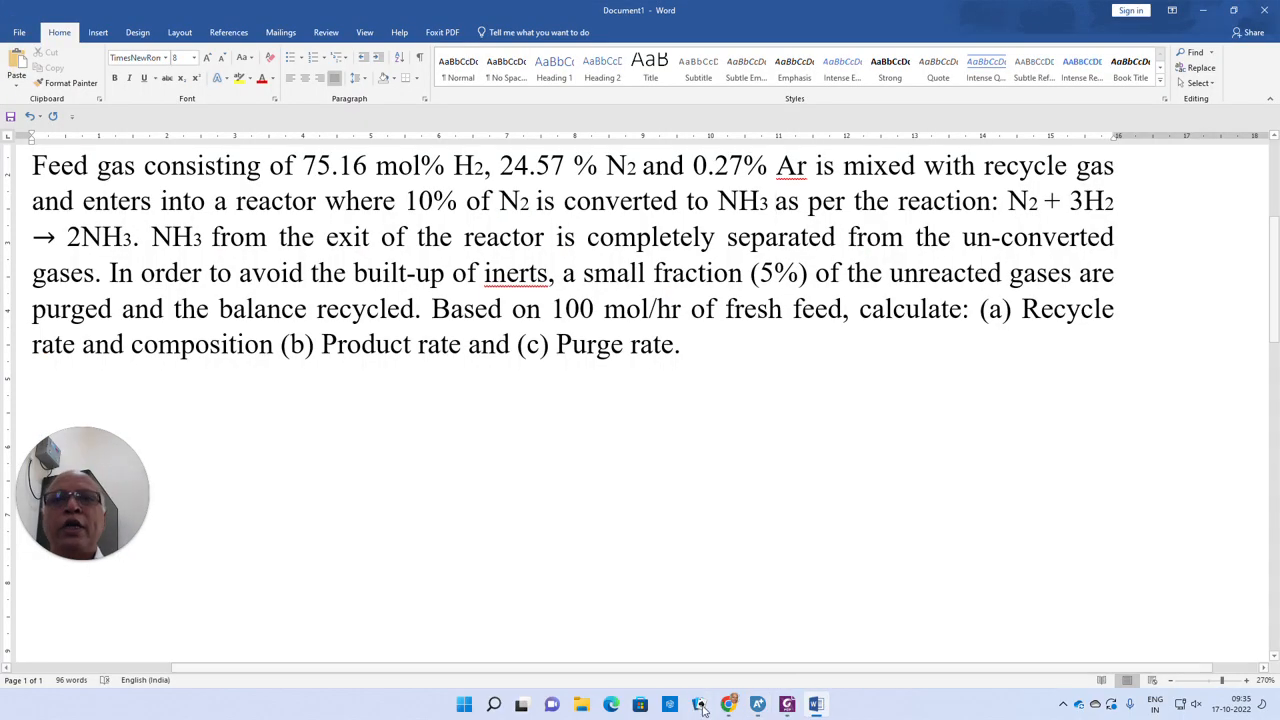
pyautogui.click(757, 704)
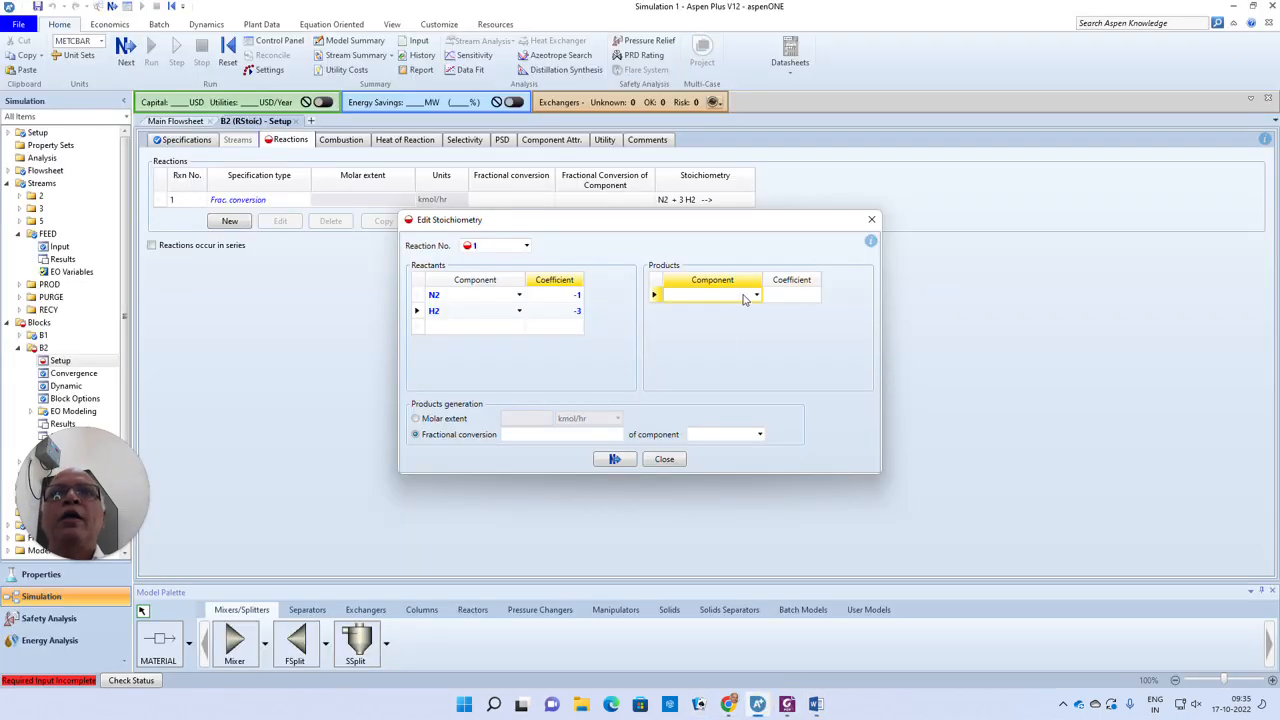
pyautogui.click(756, 295)
pyautogui.click(678, 350)
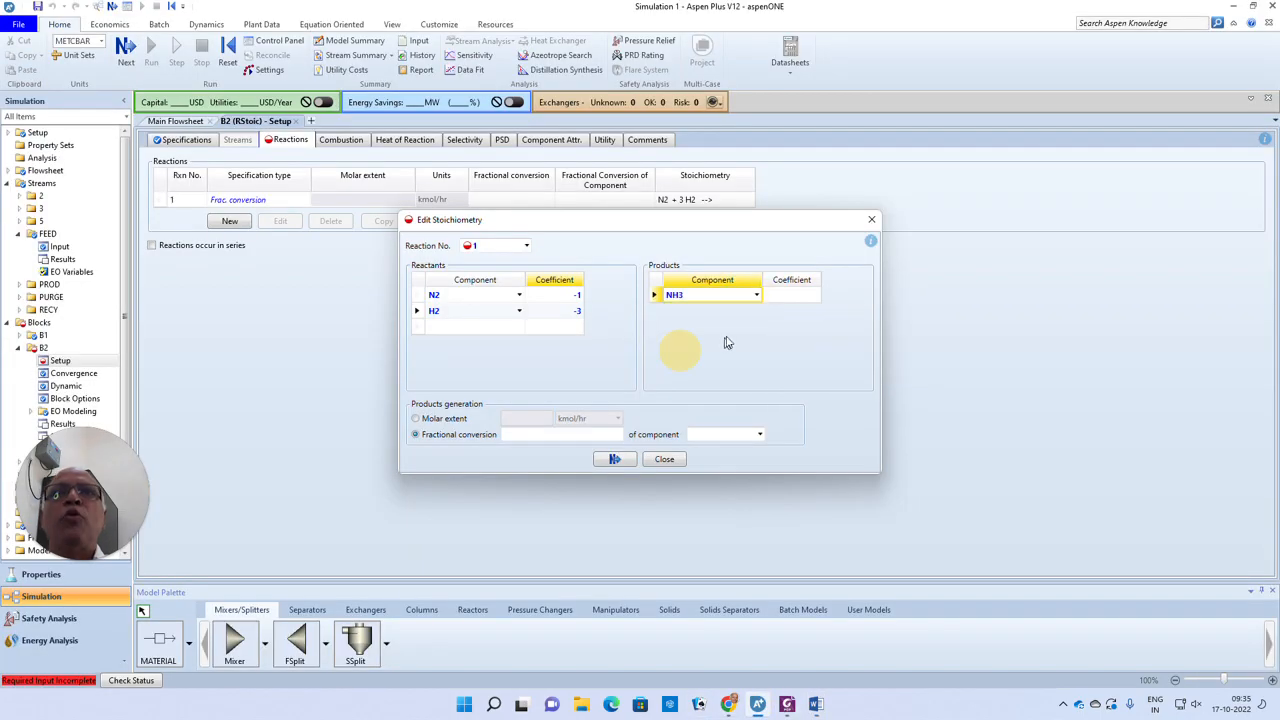
pyautogui.click(787, 295)
pyautogui.write('2')
pyautogui.click(730, 358)
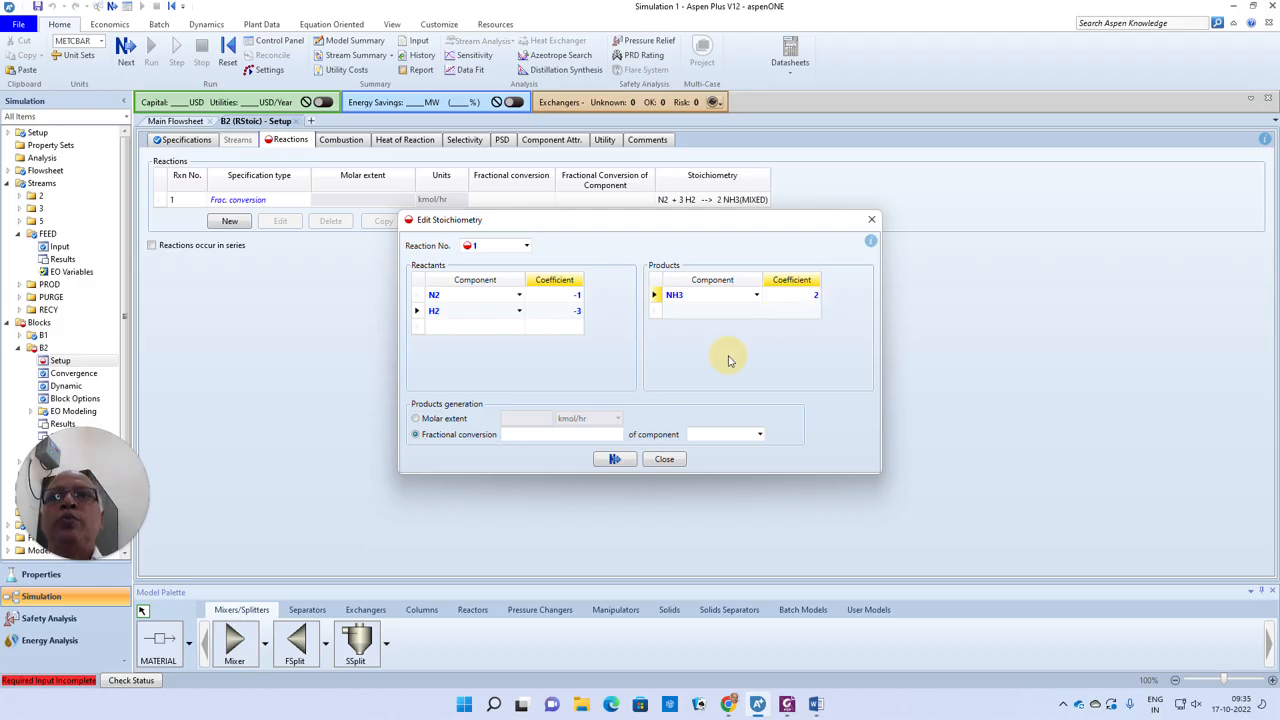
# Specify a fractional conversion of 0.1 of component N2 for reaction 1 and finish the stoichiometry definition
pyautogui.click(585, 434)
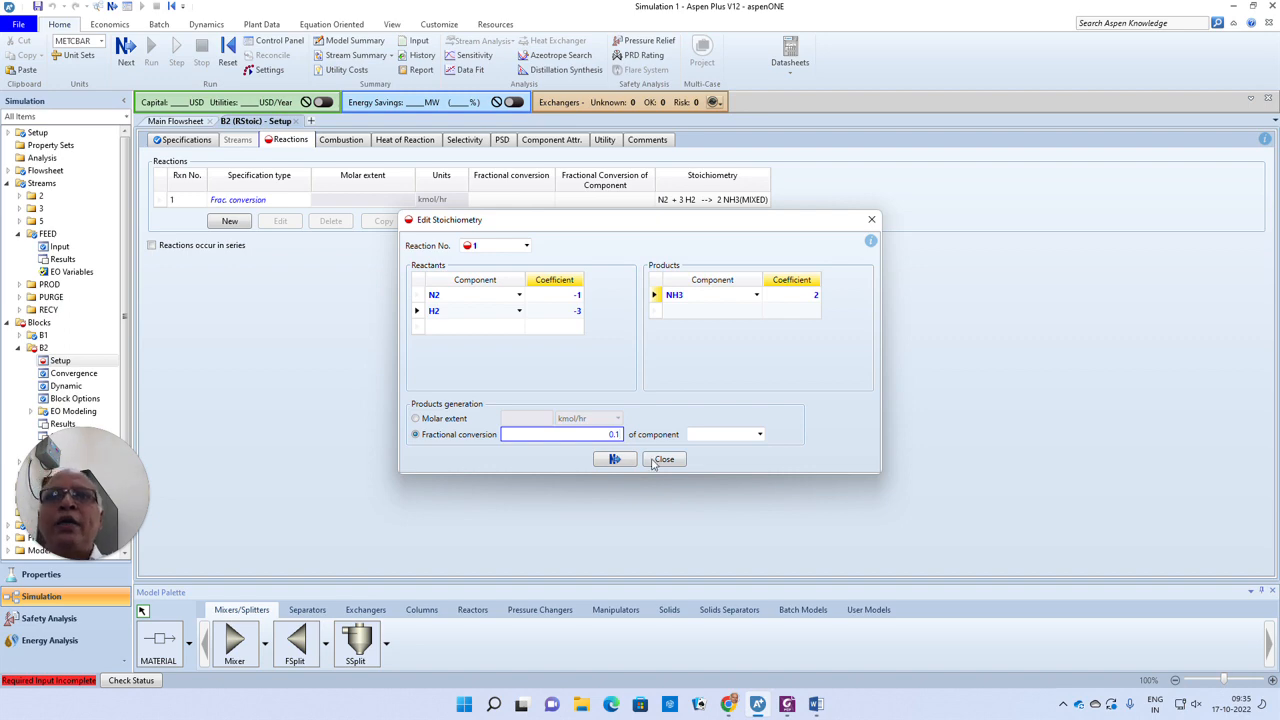
pyautogui.click(816, 704)
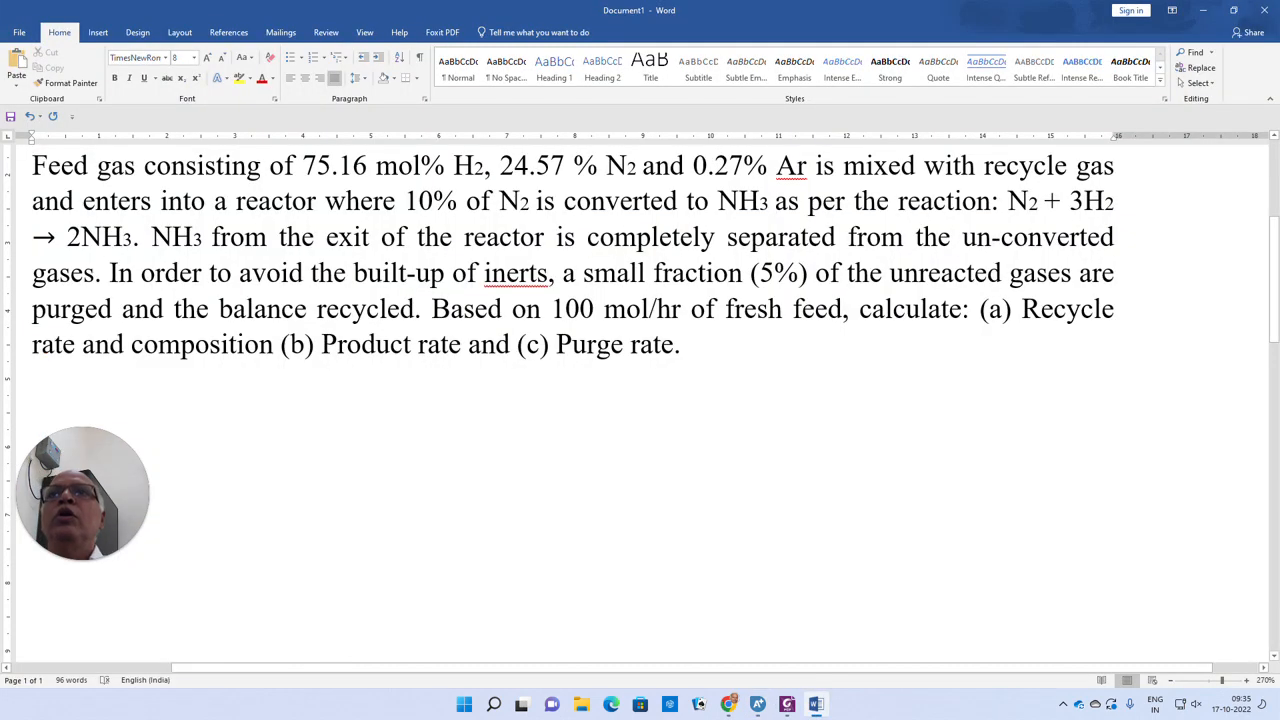
pyautogui.click(816, 704)
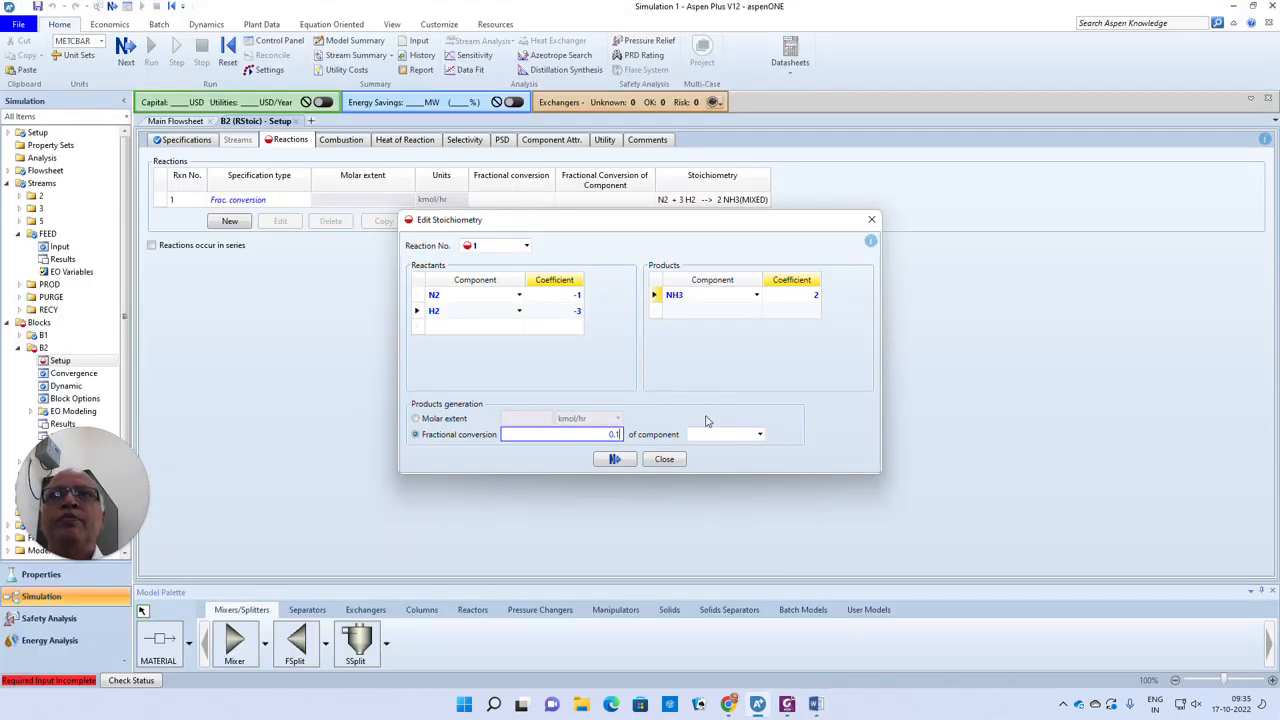
pyautogui.click(759, 434)
pyautogui.click(703, 452)
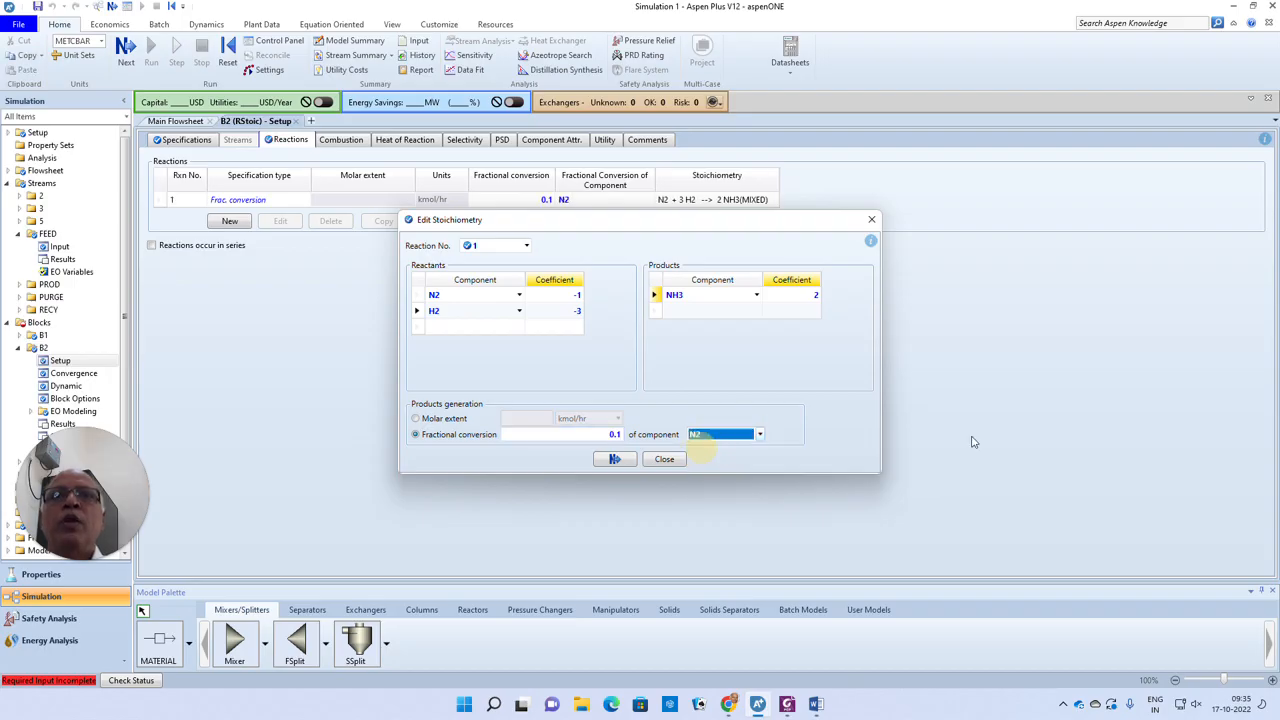
pyautogui.click(614, 459)
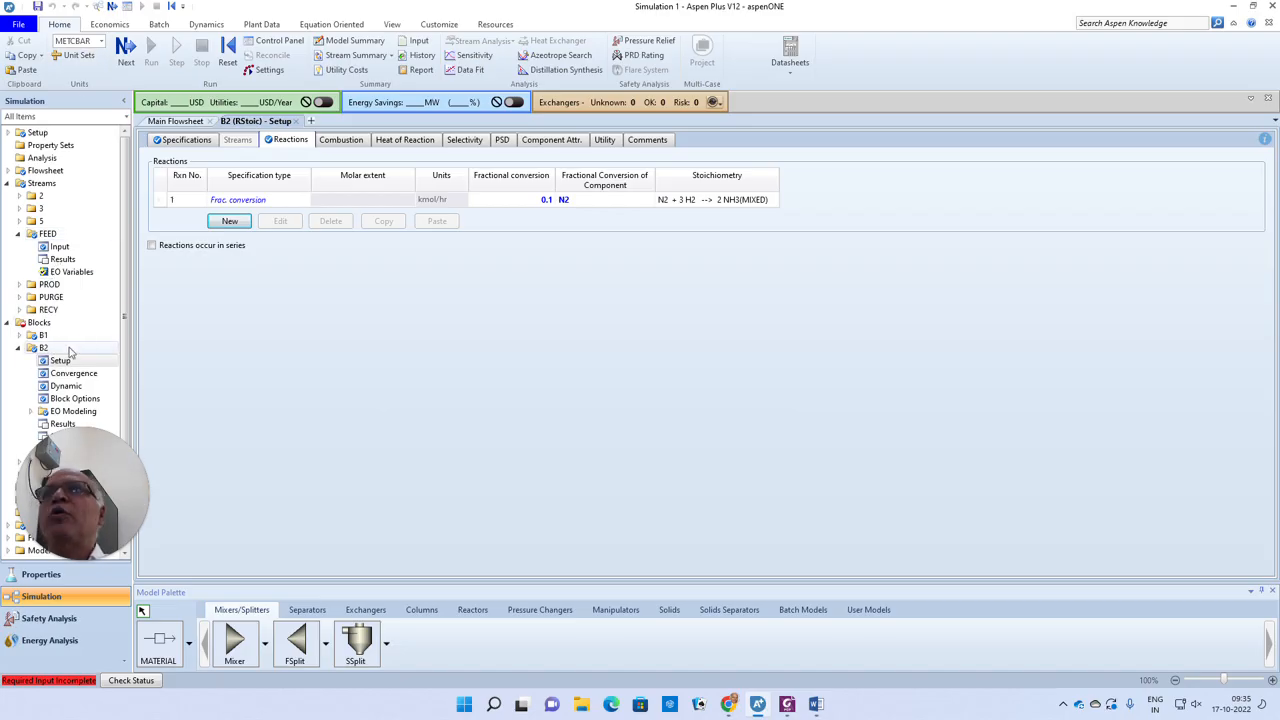
# Proceed to the input of separator B3 and set the NH3 split fraction to 1 for the PROD outlet stream
pyautogui.click(125, 45)
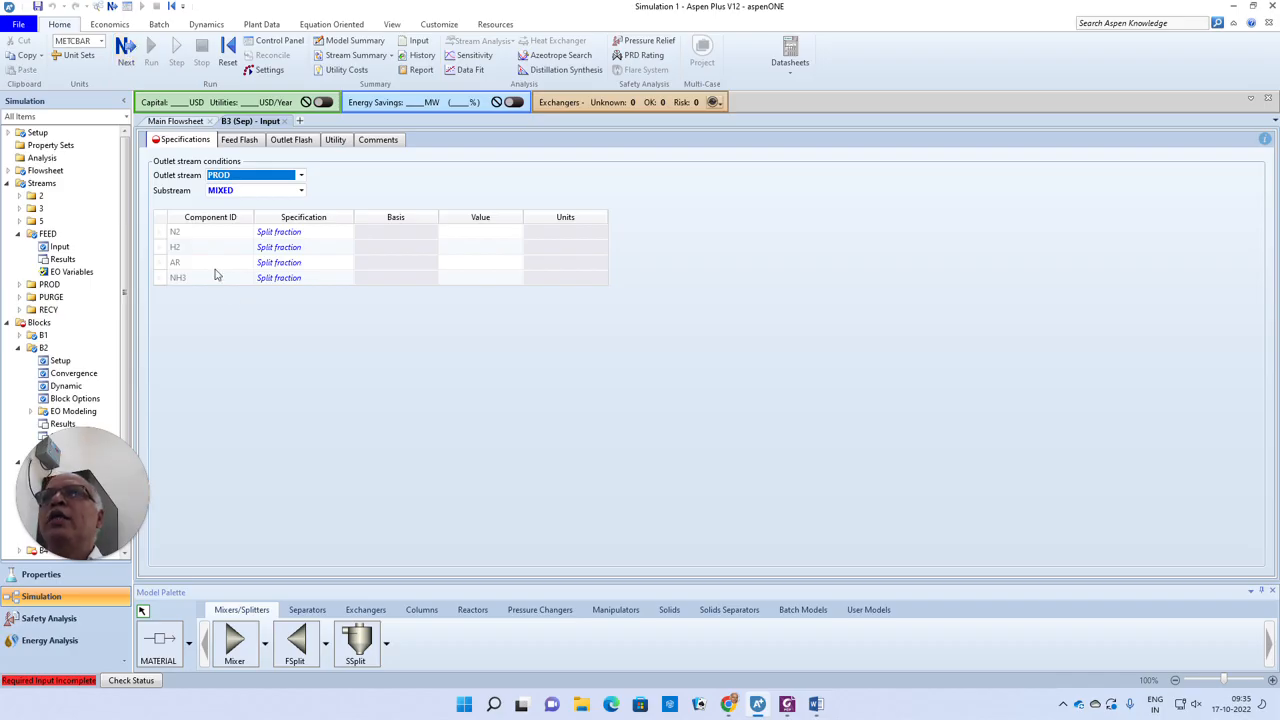
pyautogui.click(172, 122)
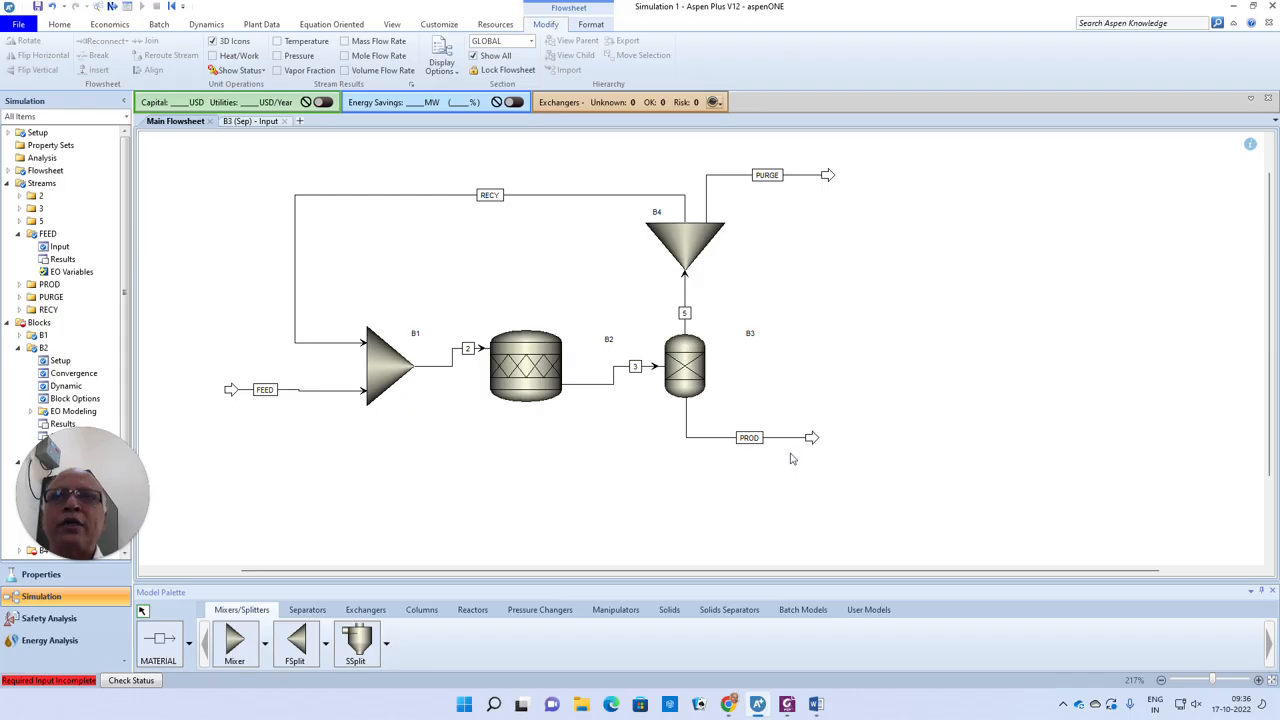
pyautogui.click(256, 122)
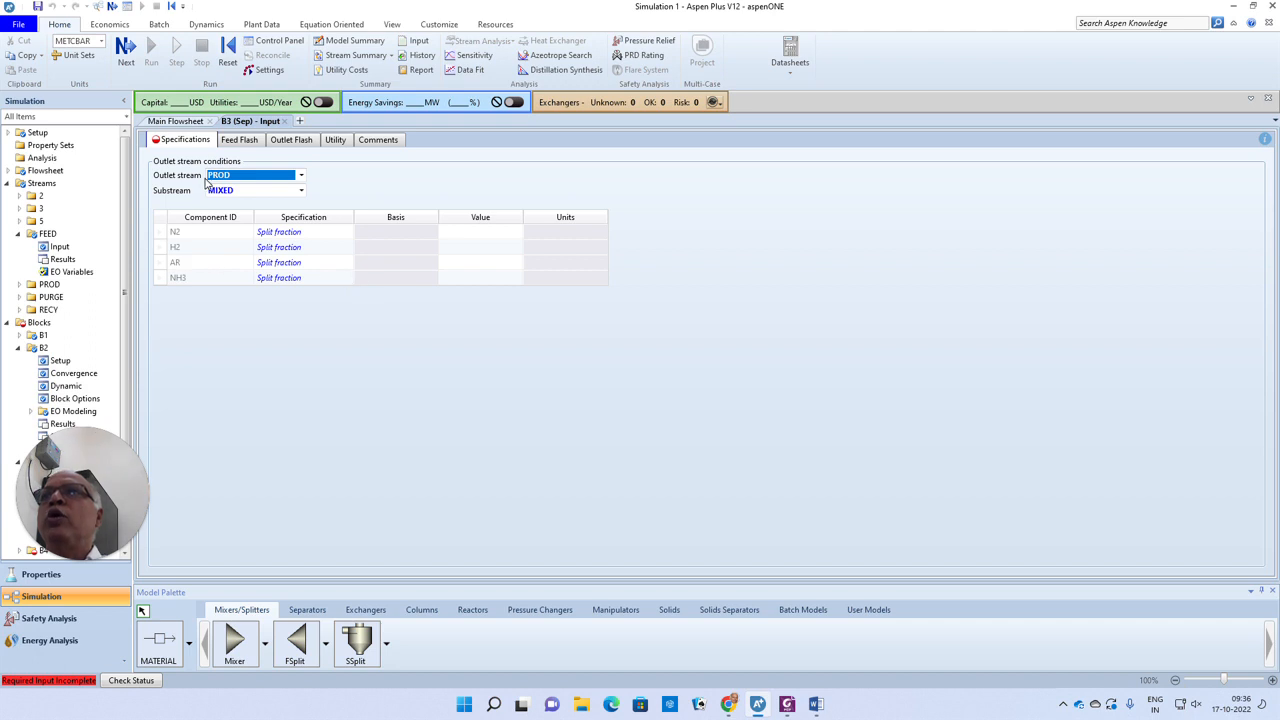
pyautogui.click(486, 280)
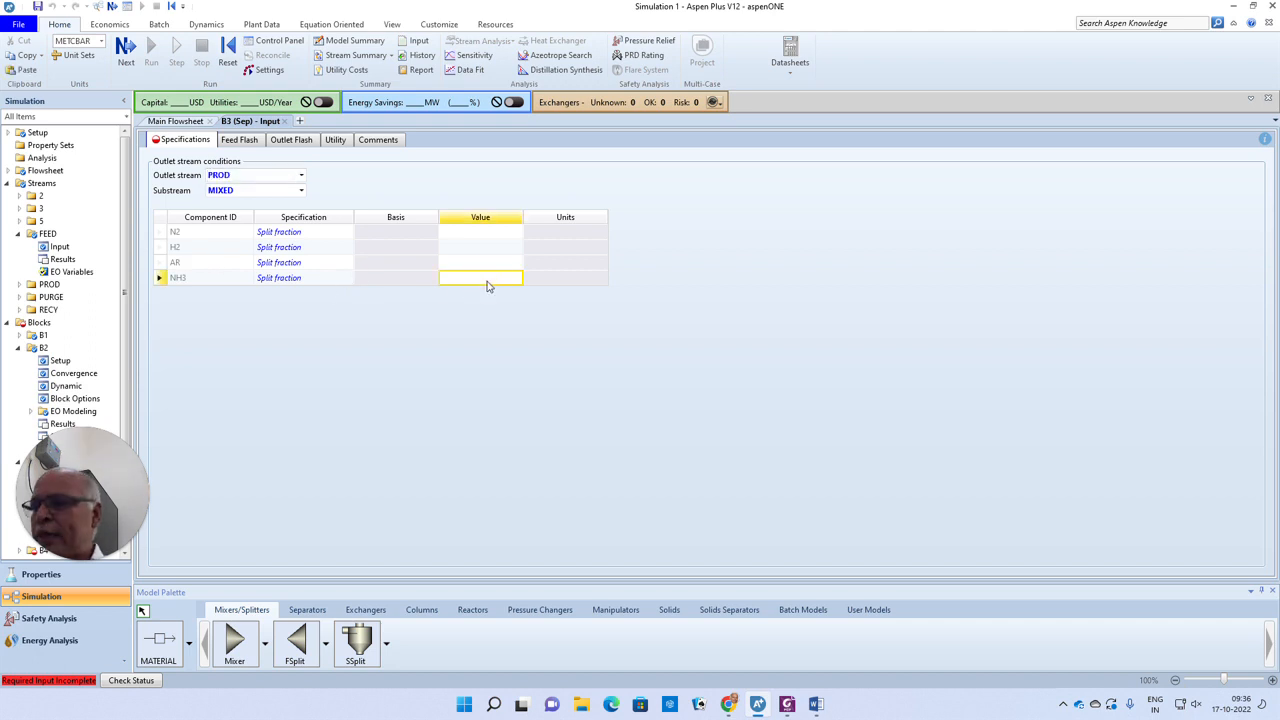
pyautogui.write('1')
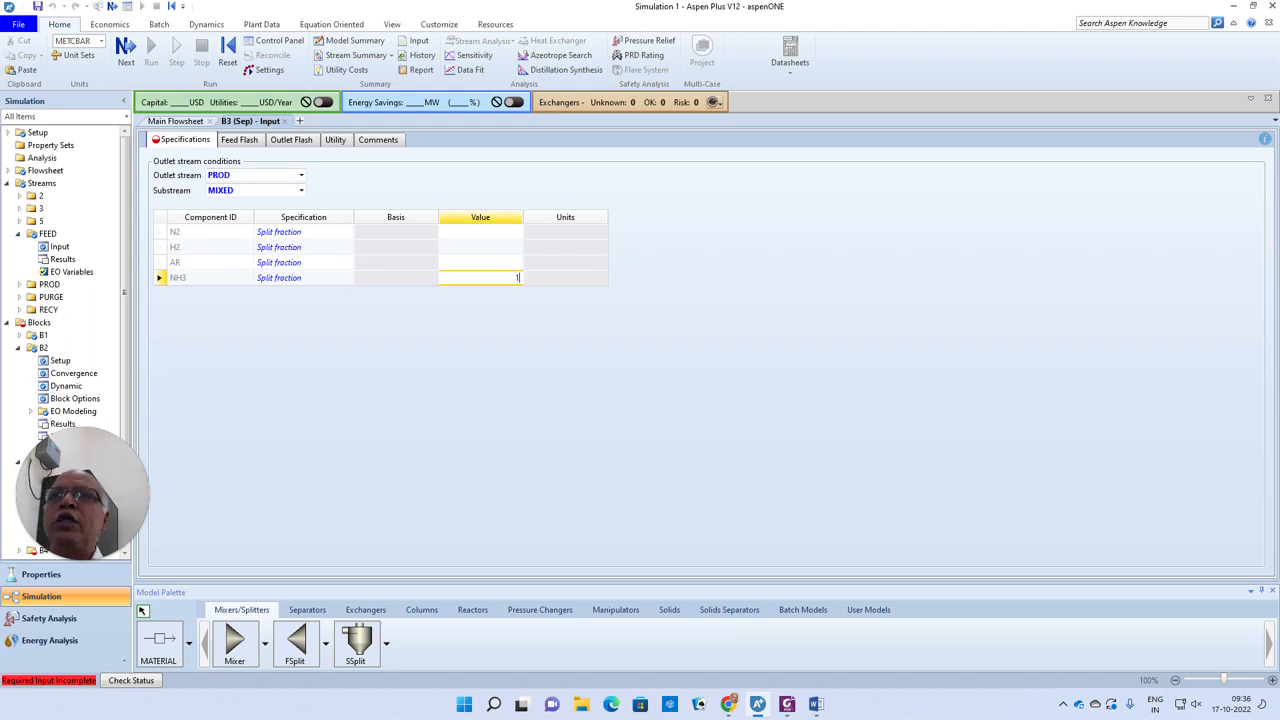
pyautogui.press('Return')
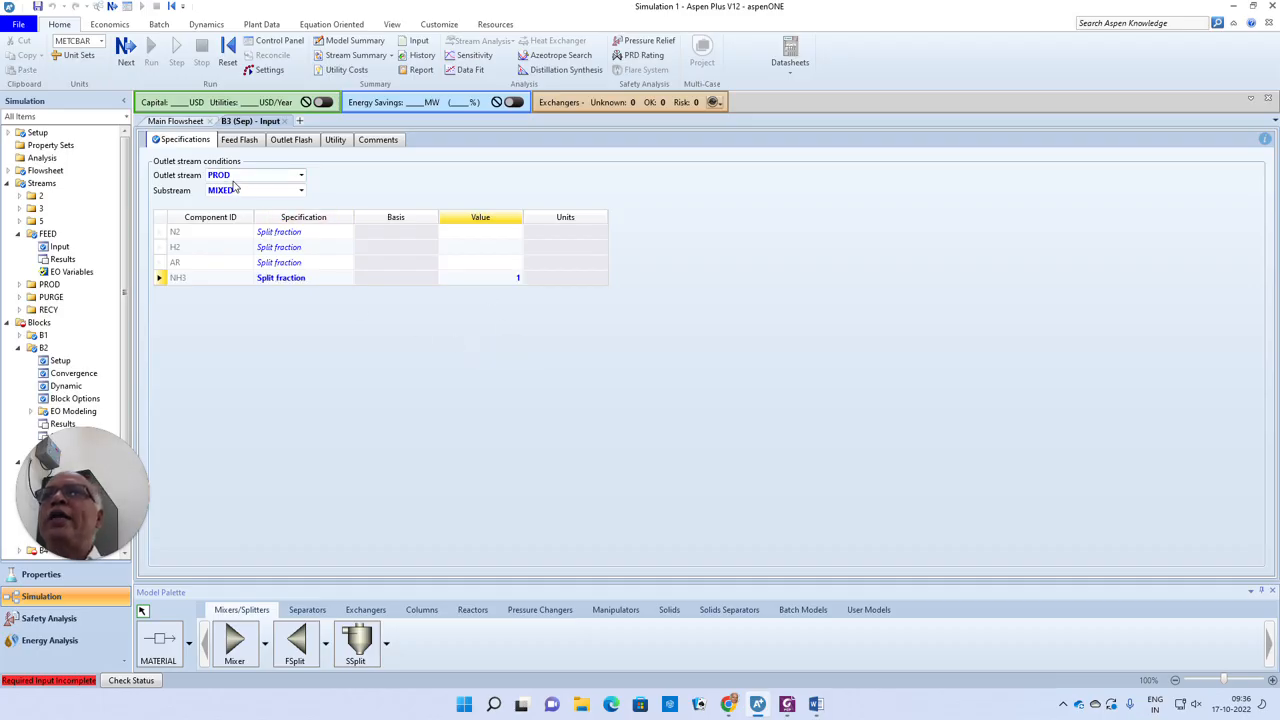
# Set the N2, H2 and AR split fractions to 0 for the PROD stream of separator B3, keeping NH3 at 1
pyautogui.click(505, 237)
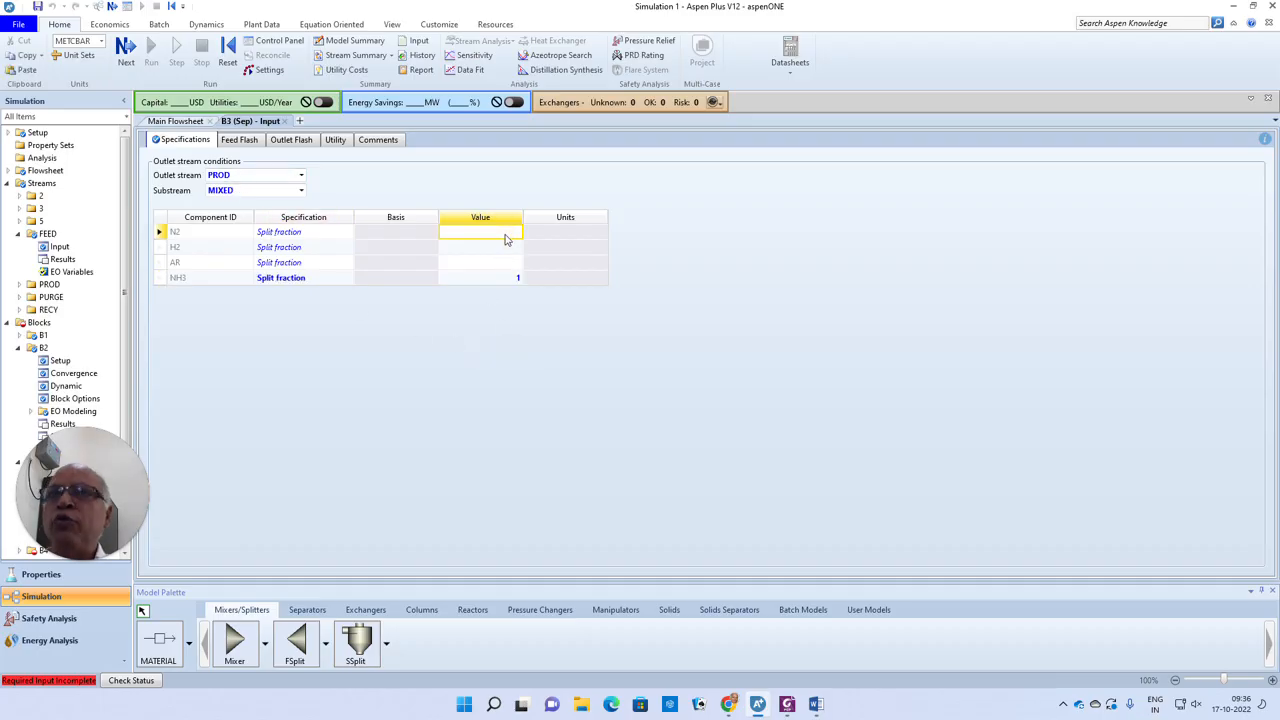
pyautogui.write('0')
pyautogui.click(514, 251)
pyautogui.write('0')
pyautogui.click(515, 265)
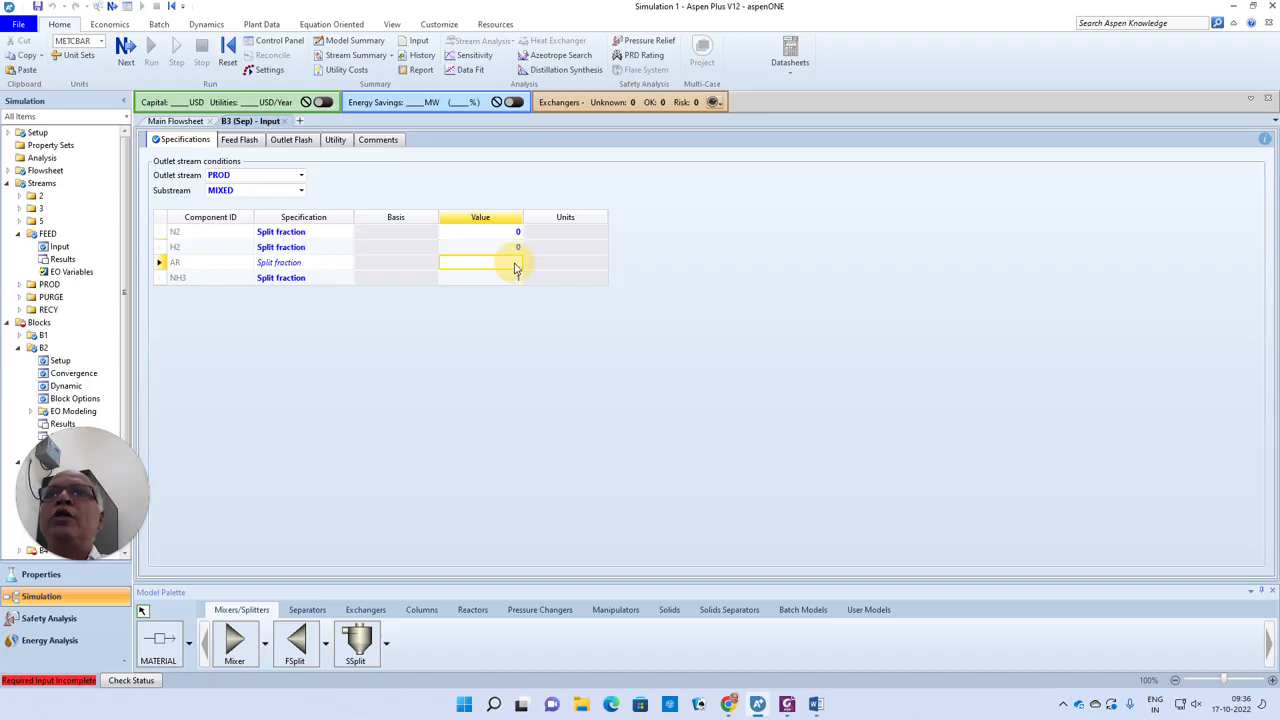
pyautogui.write('0')
pyautogui.press('Return')
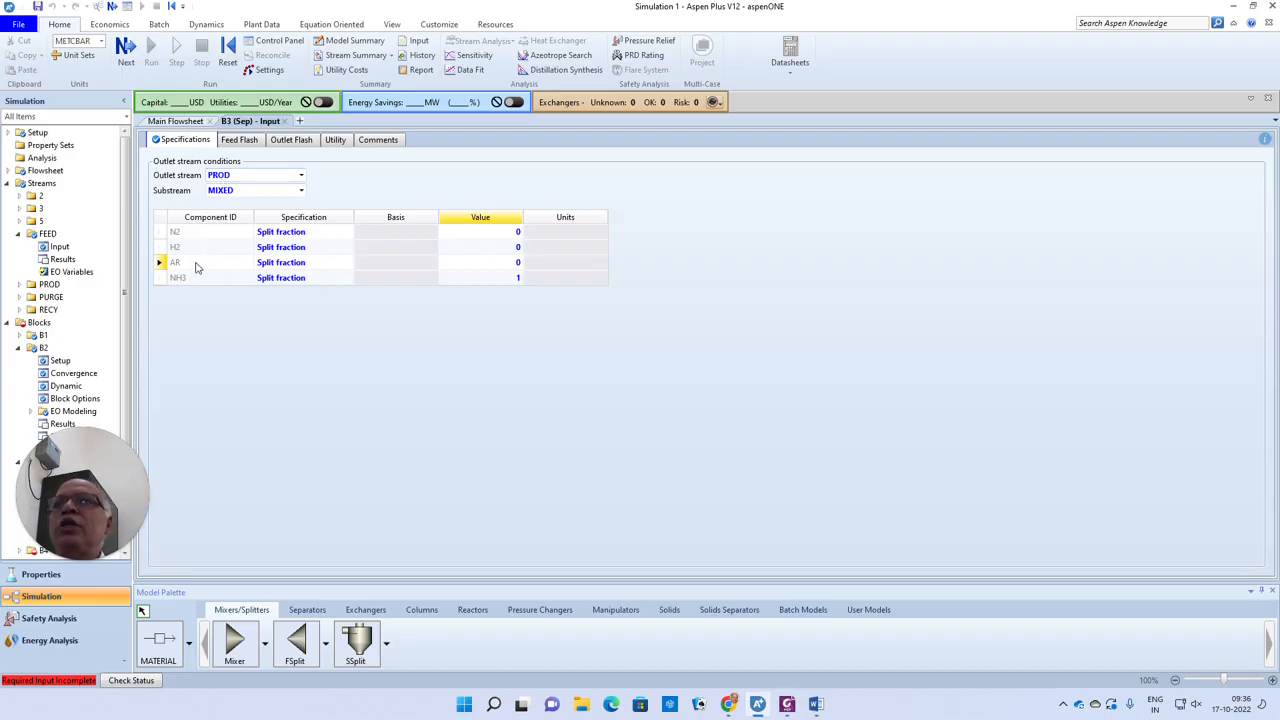
pyautogui.click(508, 279)
pyautogui.write('1')
pyautogui.press('Return')
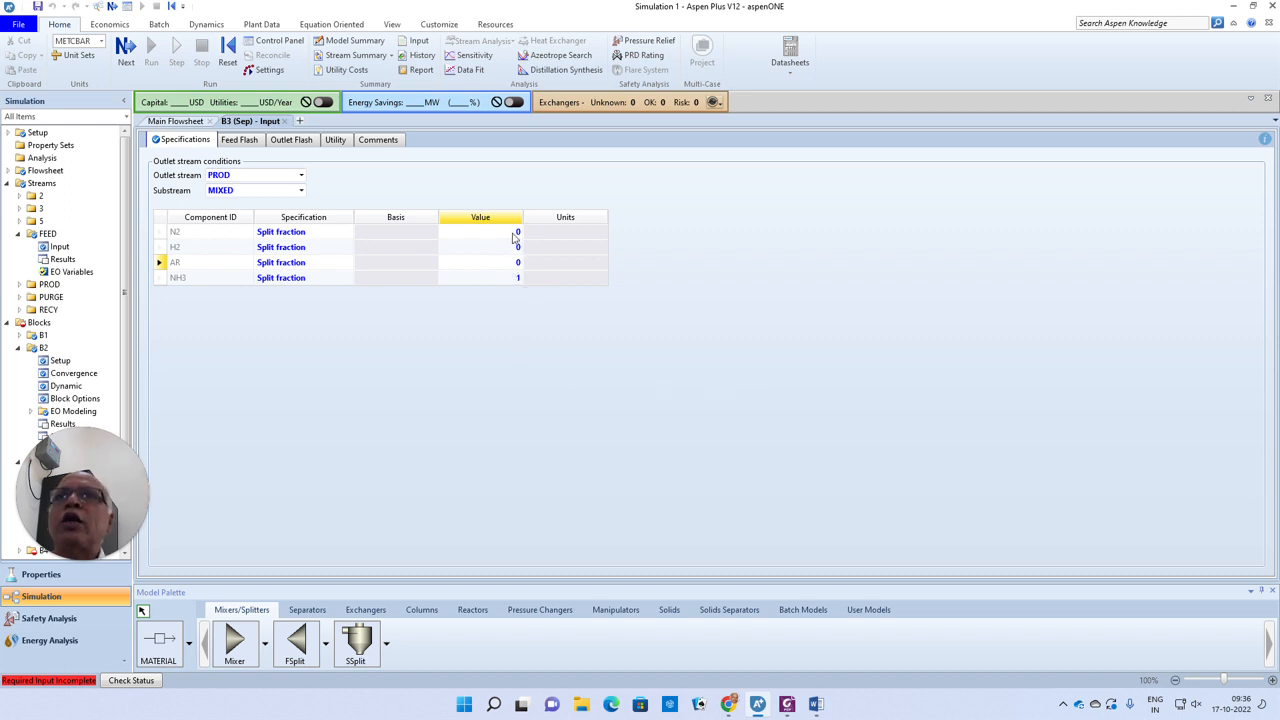
# Proceed to the input of splitter B4 and set the split fraction of the PURGE stream to 0.05
pyautogui.click(124, 47)
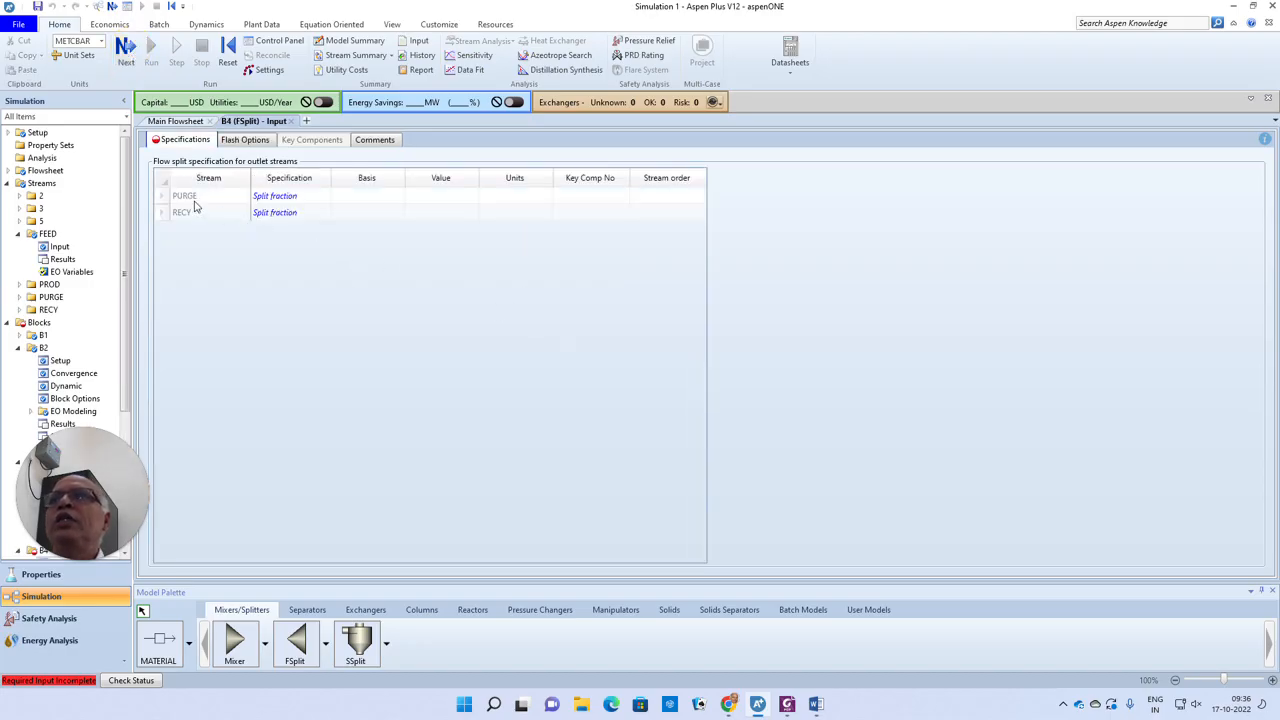
pyautogui.click(446, 203)
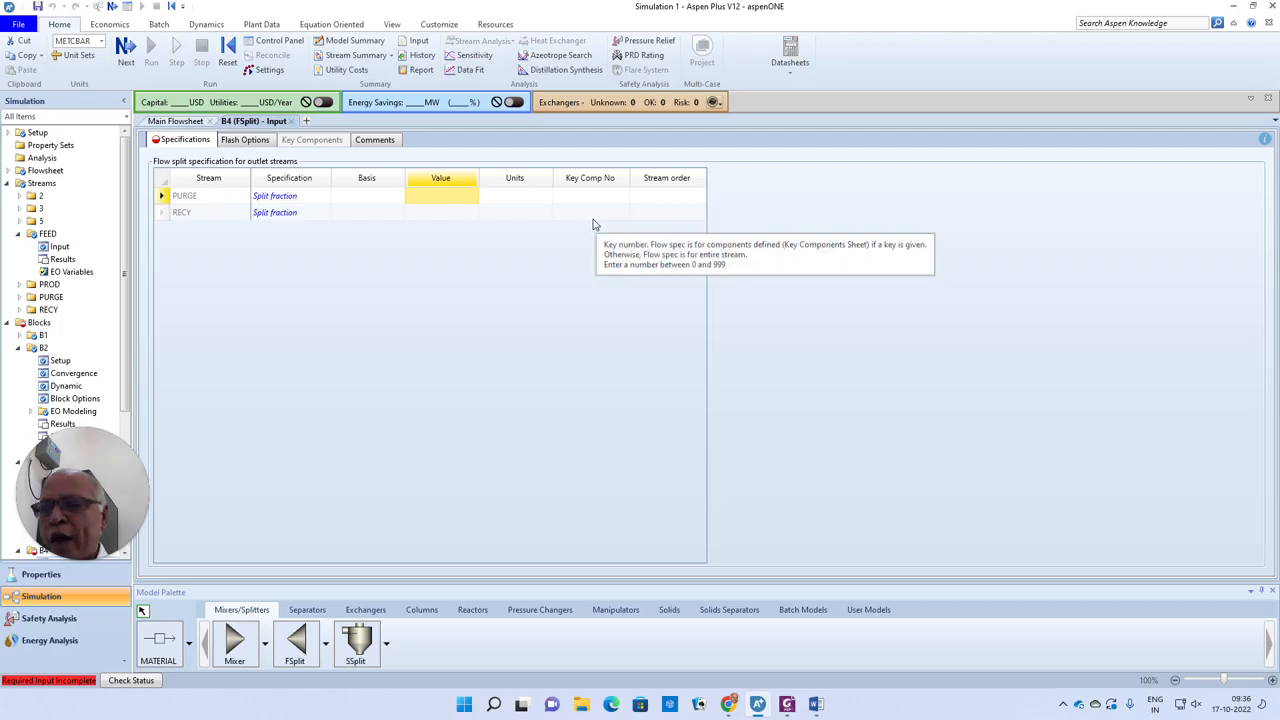
pyautogui.write('0.0')
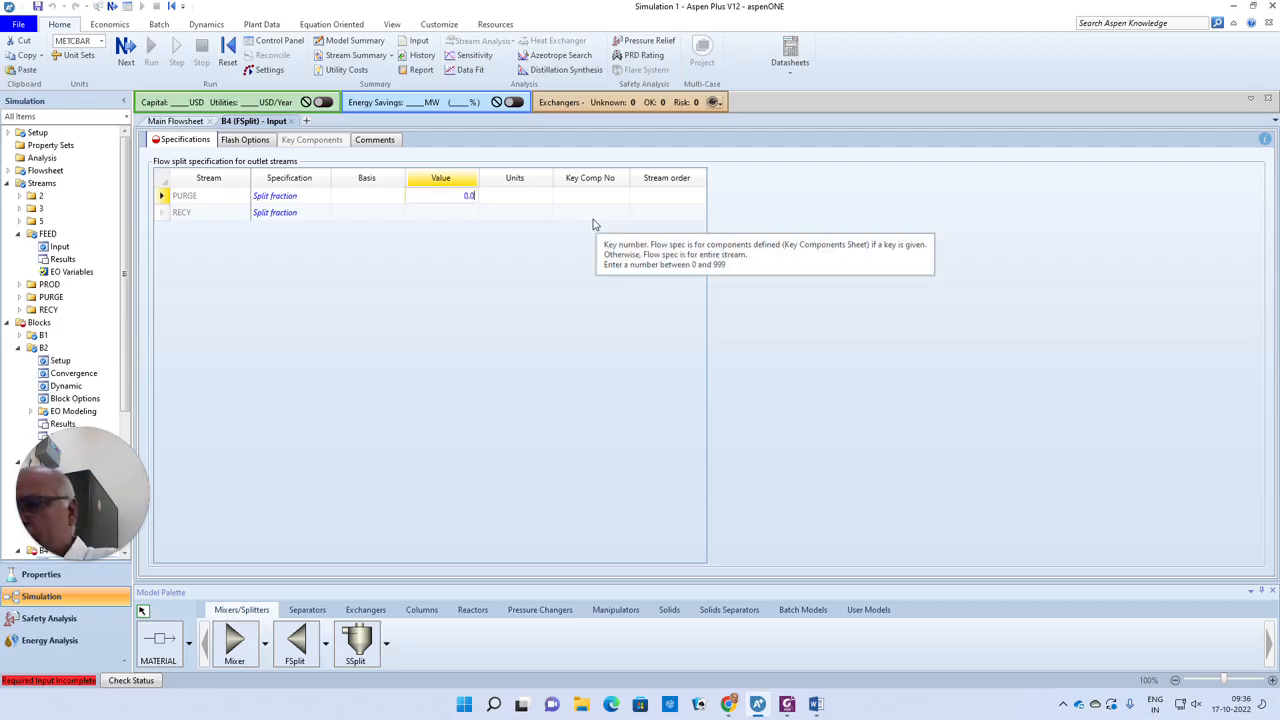
pyautogui.write('5')
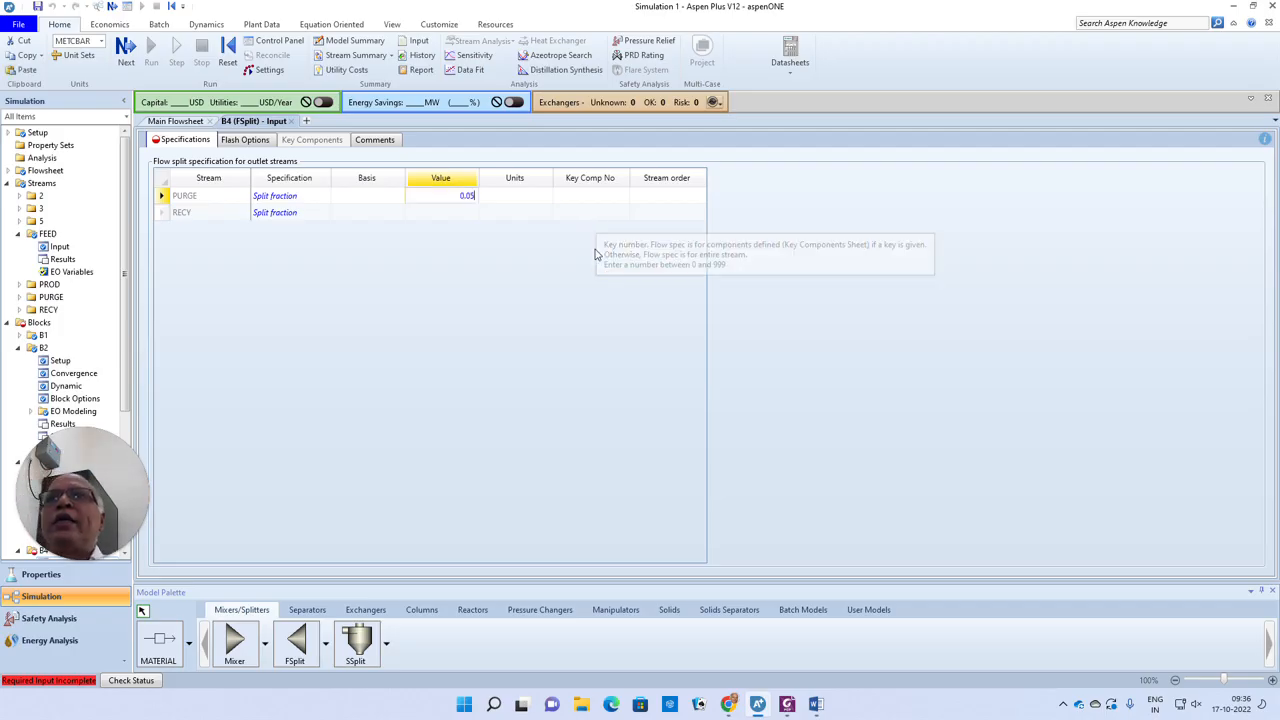
pyautogui.press('Return')
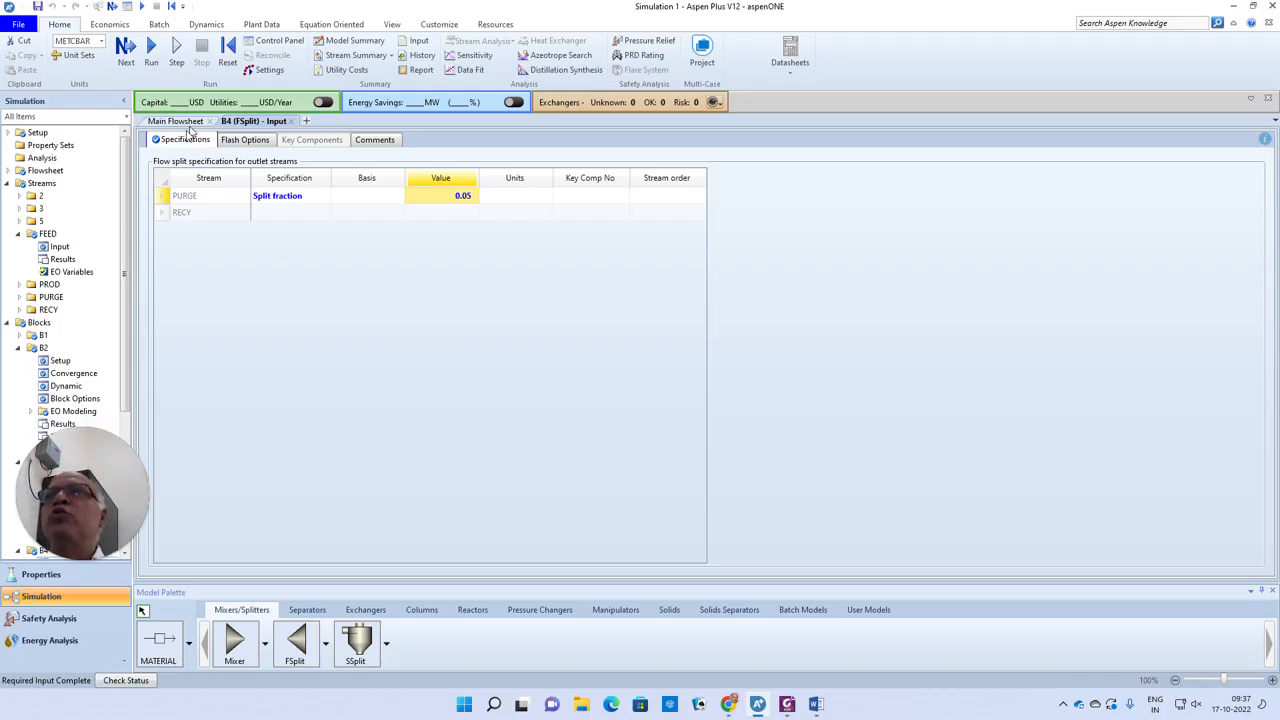
# Run the simulation with the completed inputs
pyautogui.click(124, 52)
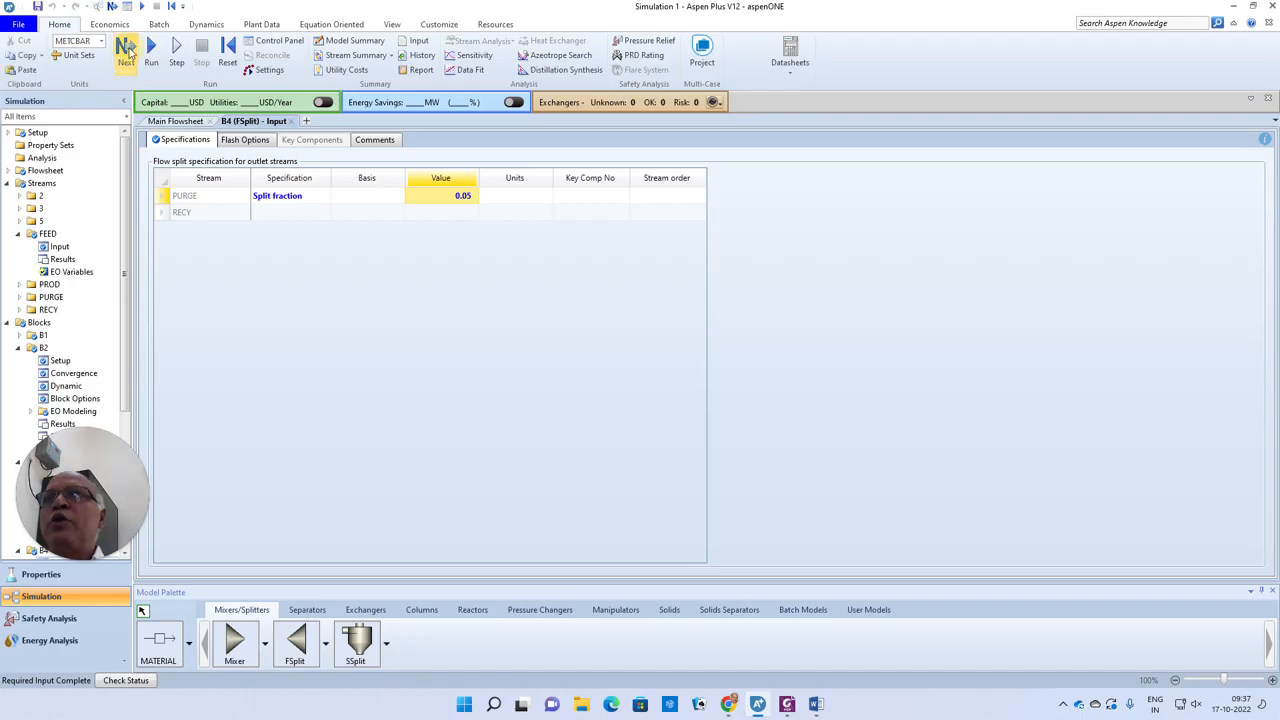
pyautogui.click(717, 378)
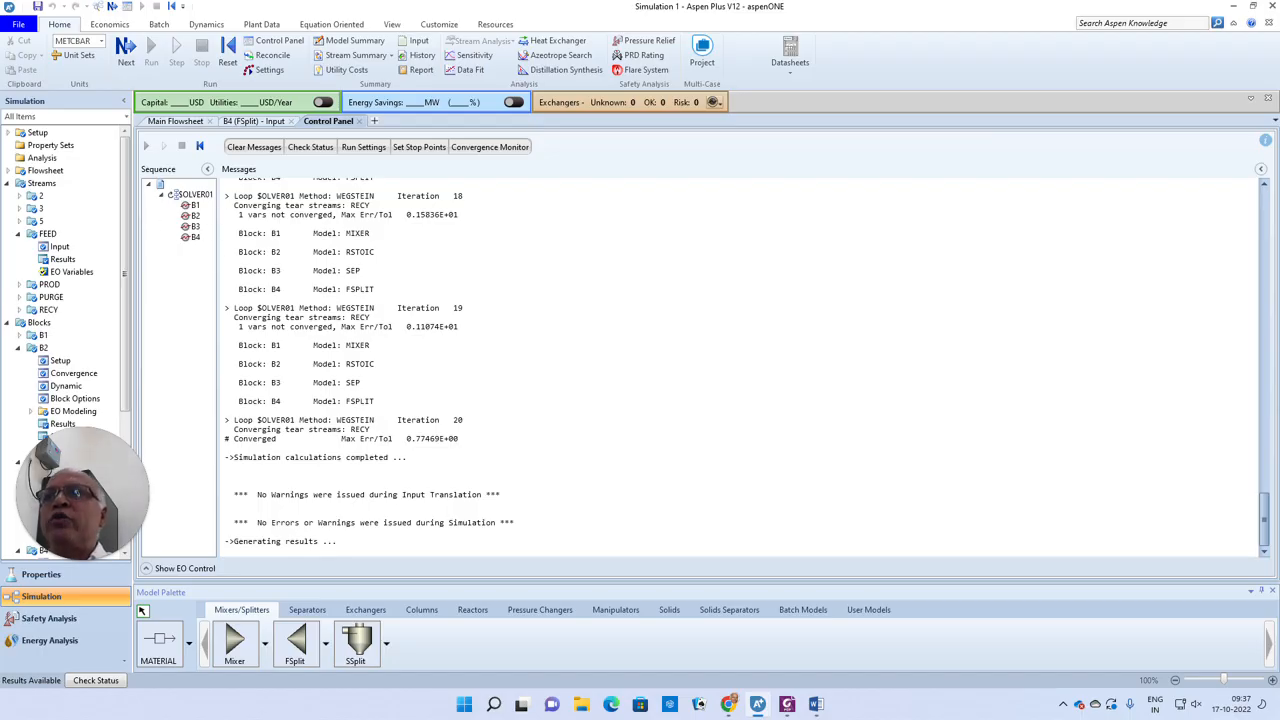
# Examine the run messages for the convergence method, the tear stream and the solver iterations, comparing them with the flowsheet
pyautogui.scroll(15, 740, 370)
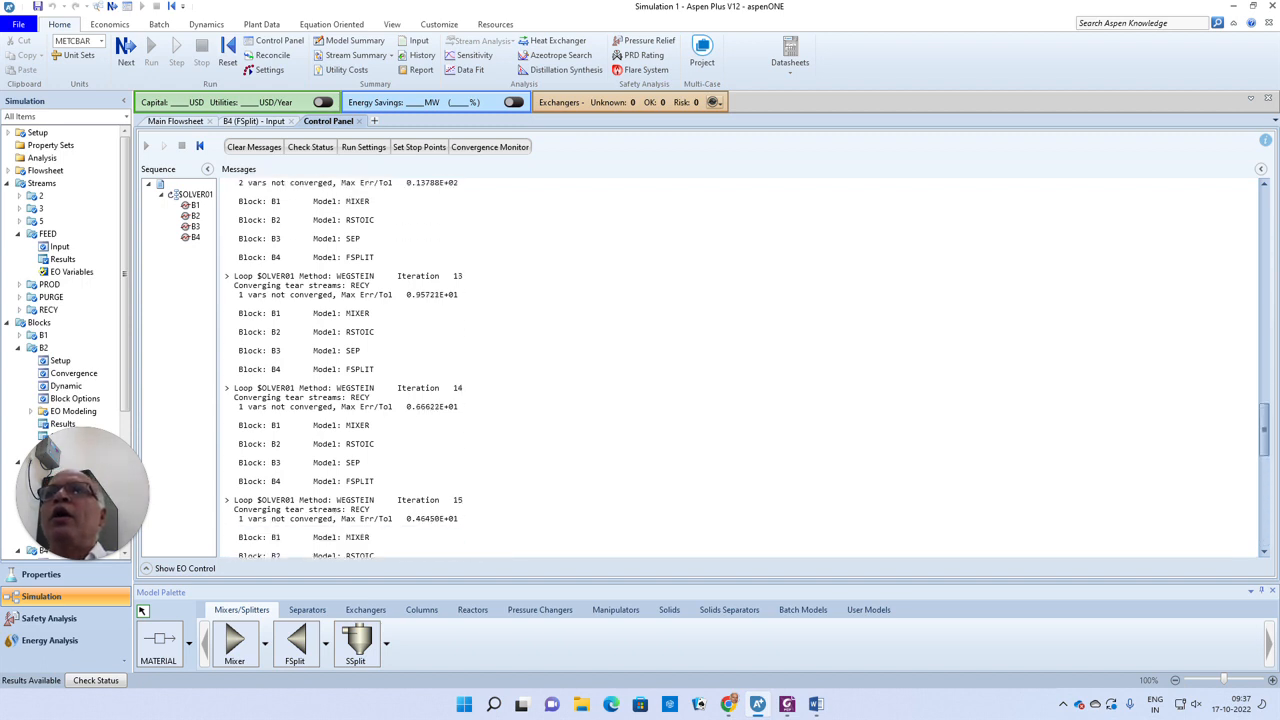
pyautogui.scroll(8, 740, 370)
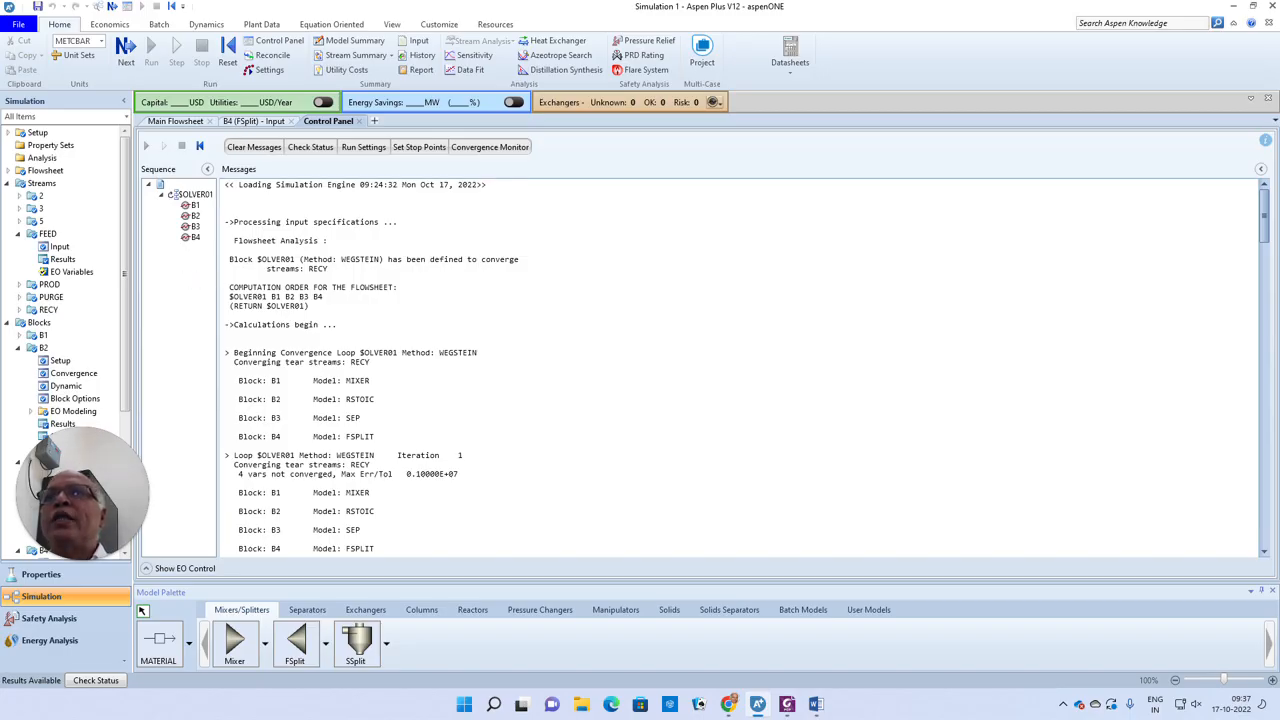
pyautogui.moveTo(299, 259); pyautogui.dragTo(384, 259)
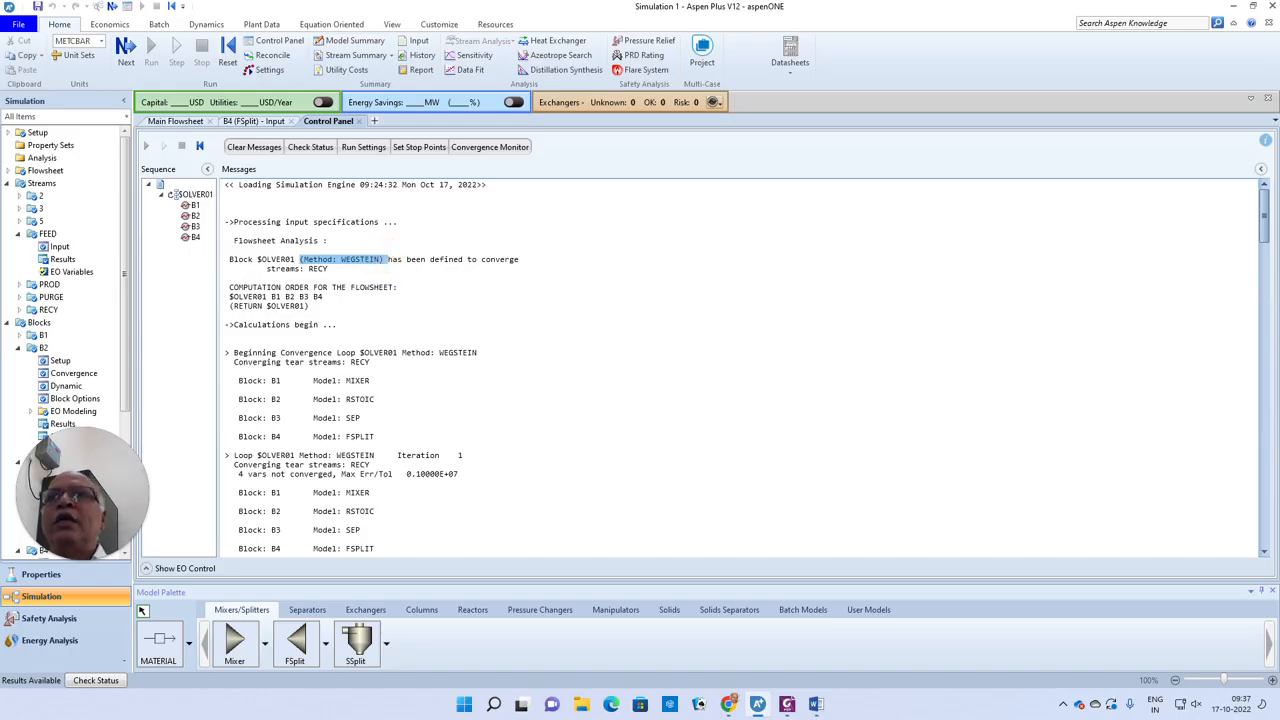
pyautogui.moveTo(481, 259); pyautogui.dragTo(492, 280)
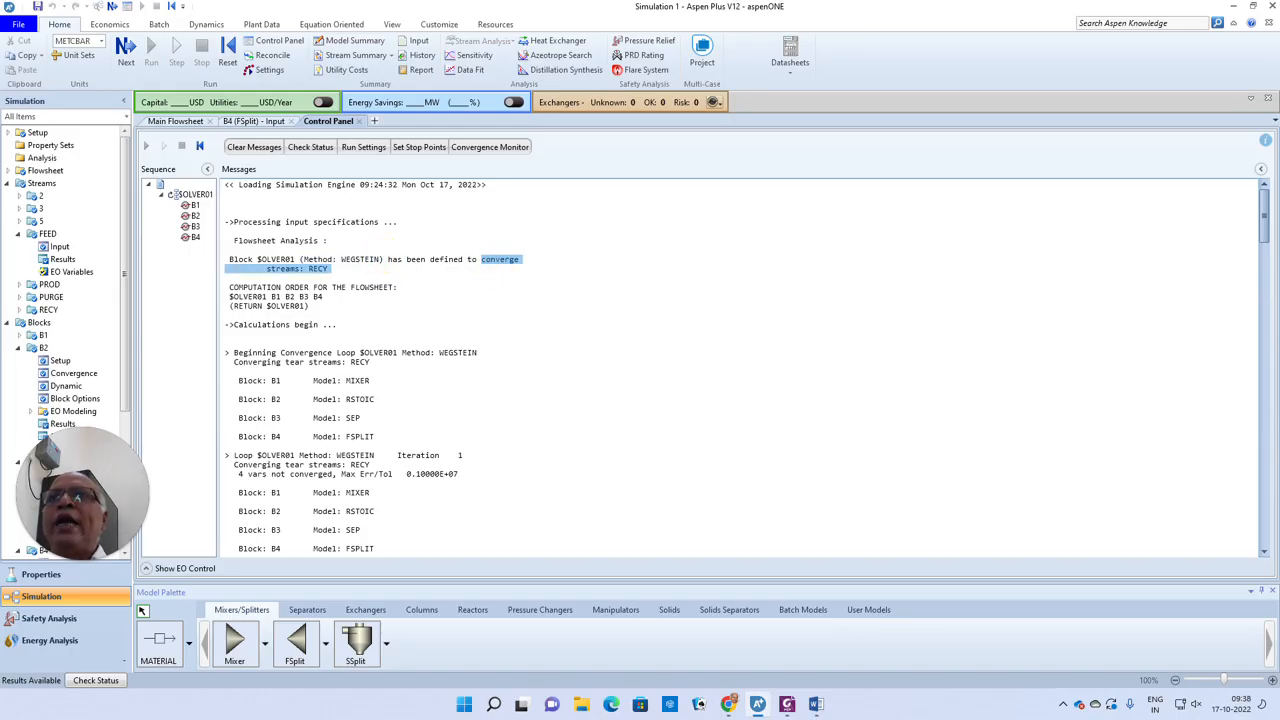
pyautogui.click(180, 121)
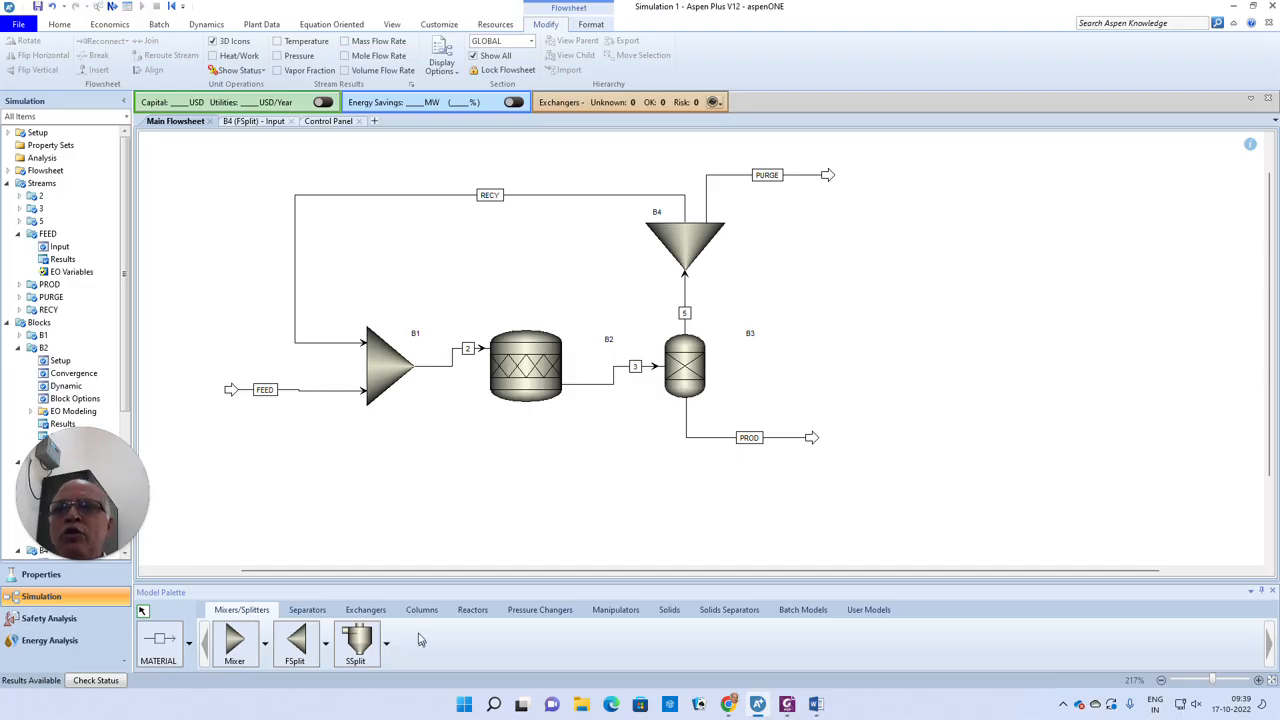
pyautogui.click(331, 121)
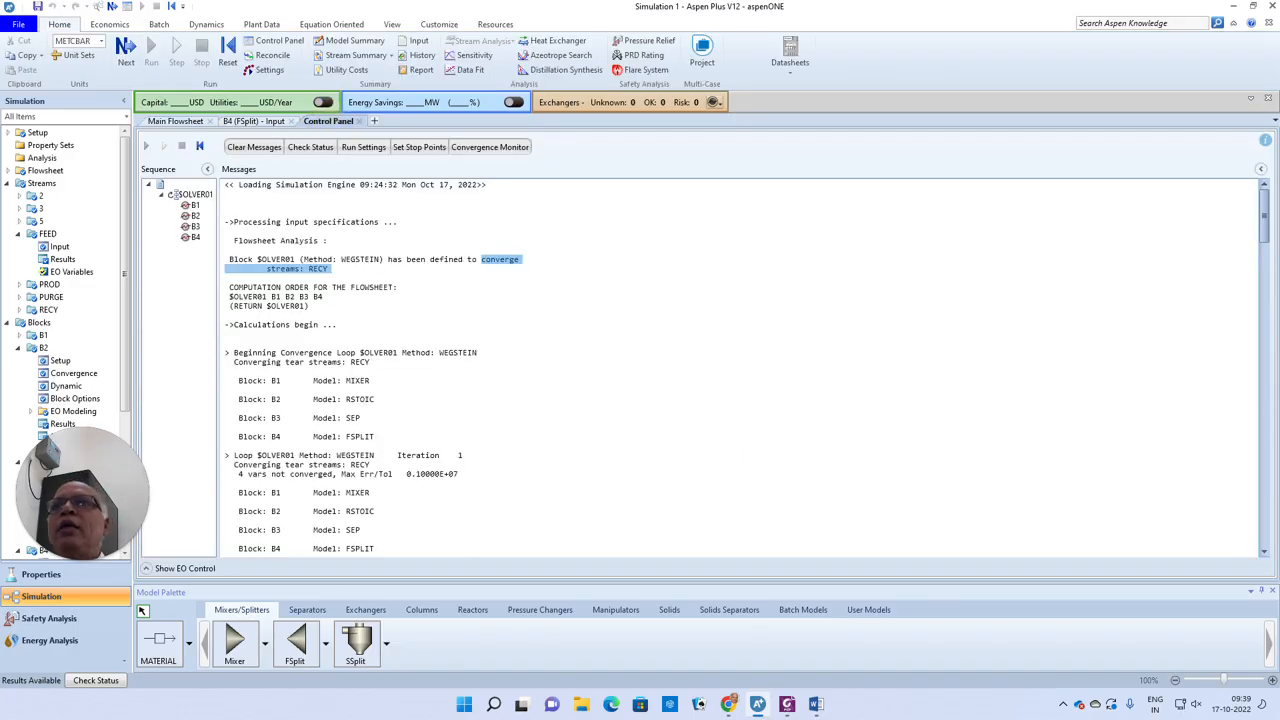
pyautogui.scroll(-2, 740, 365)
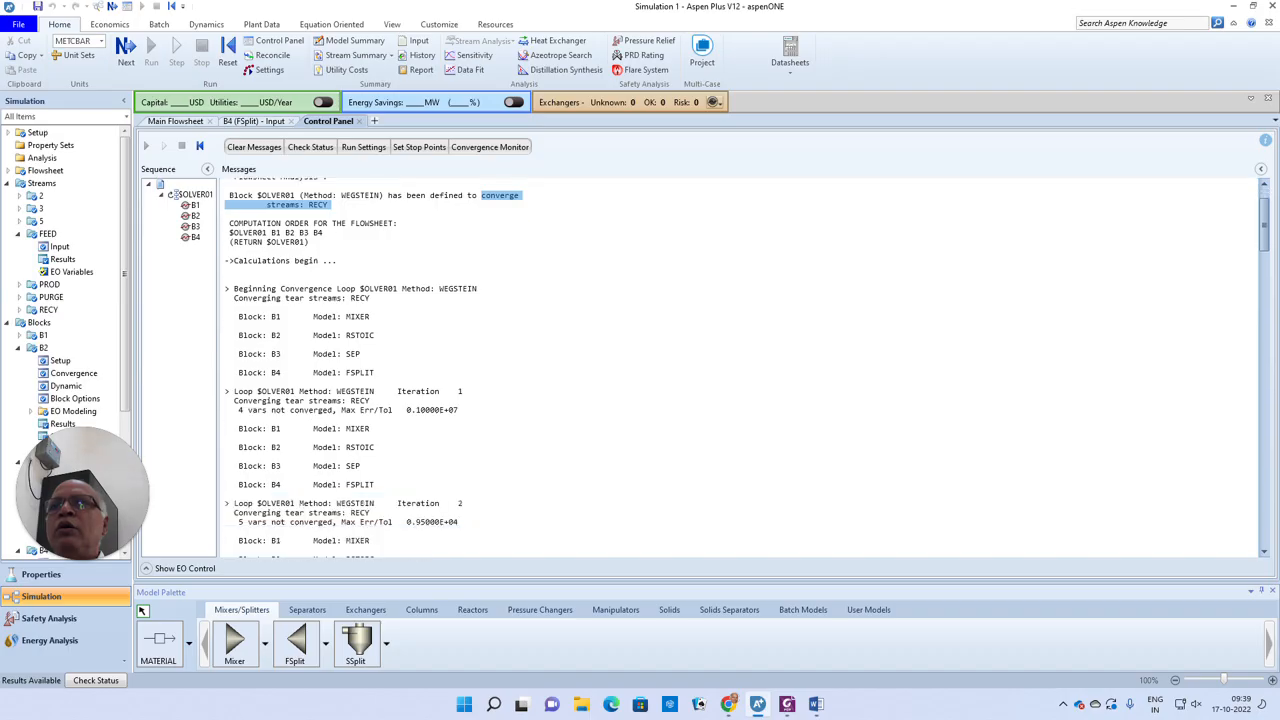
pyautogui.scroll(-1, 740, 365)
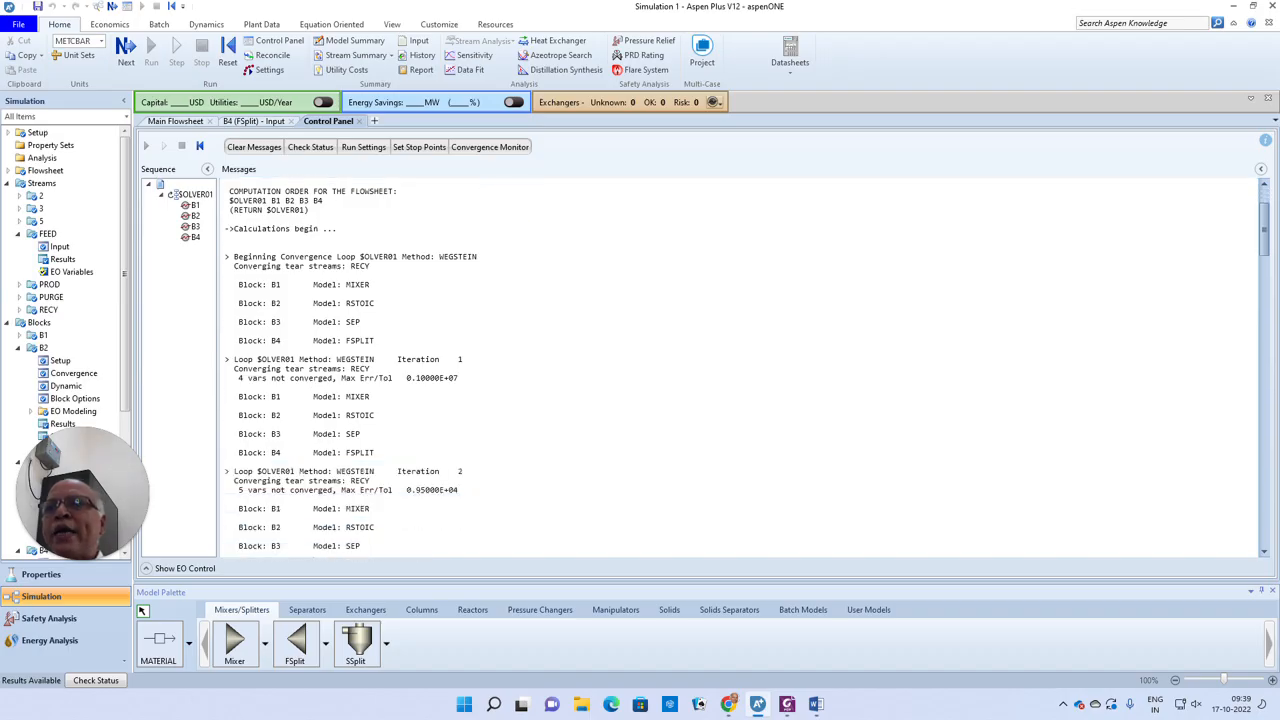
# Examine the remaining solver iterations in the run messages, following the unconverged variables and error ratio through to the end of the run
pyautogui.tripleClick(260, 490)
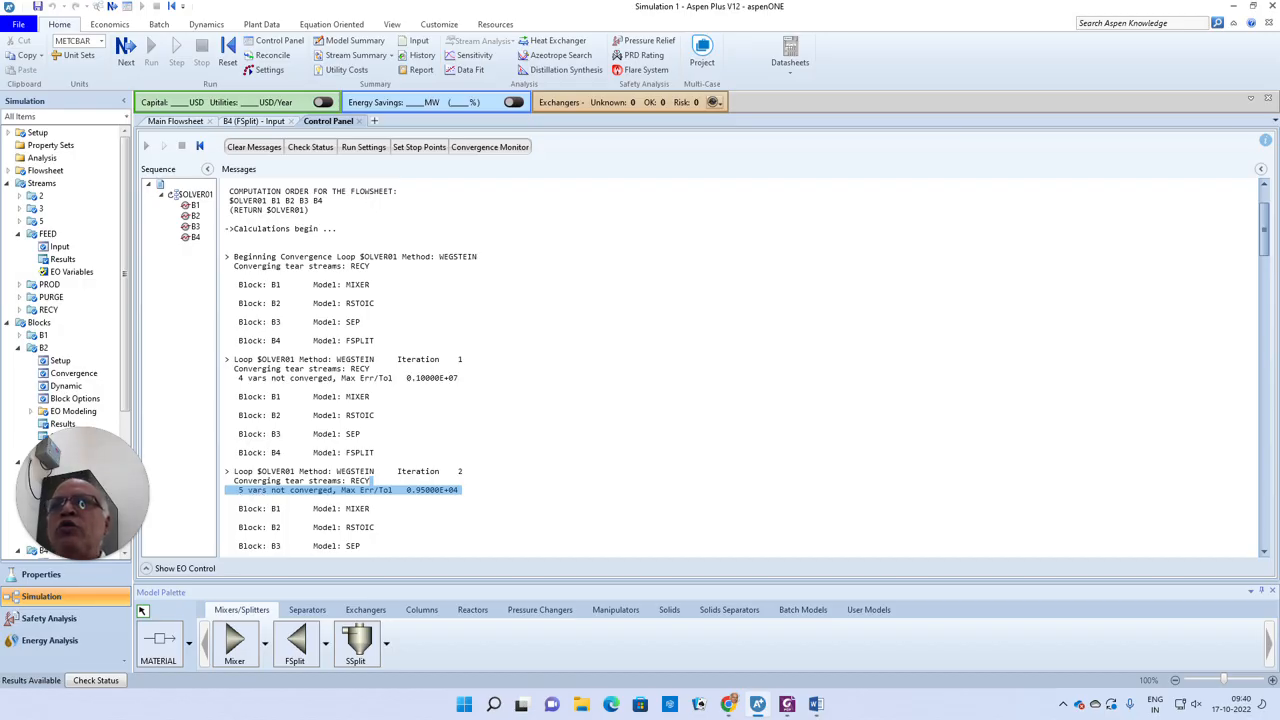
pyautogui.scroll(-8, 745, 366)
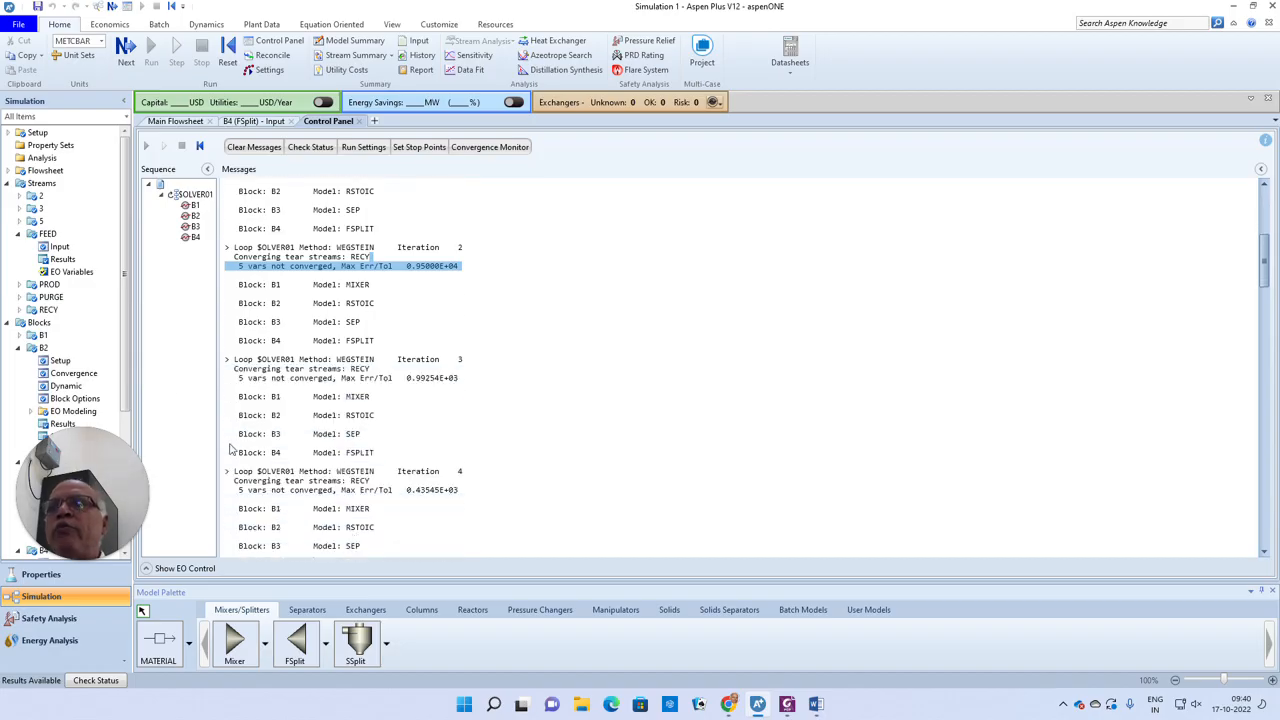
pyautogui.scroll(-4, 233, 449)
pyautogui.scroll(-13, 745, 366)
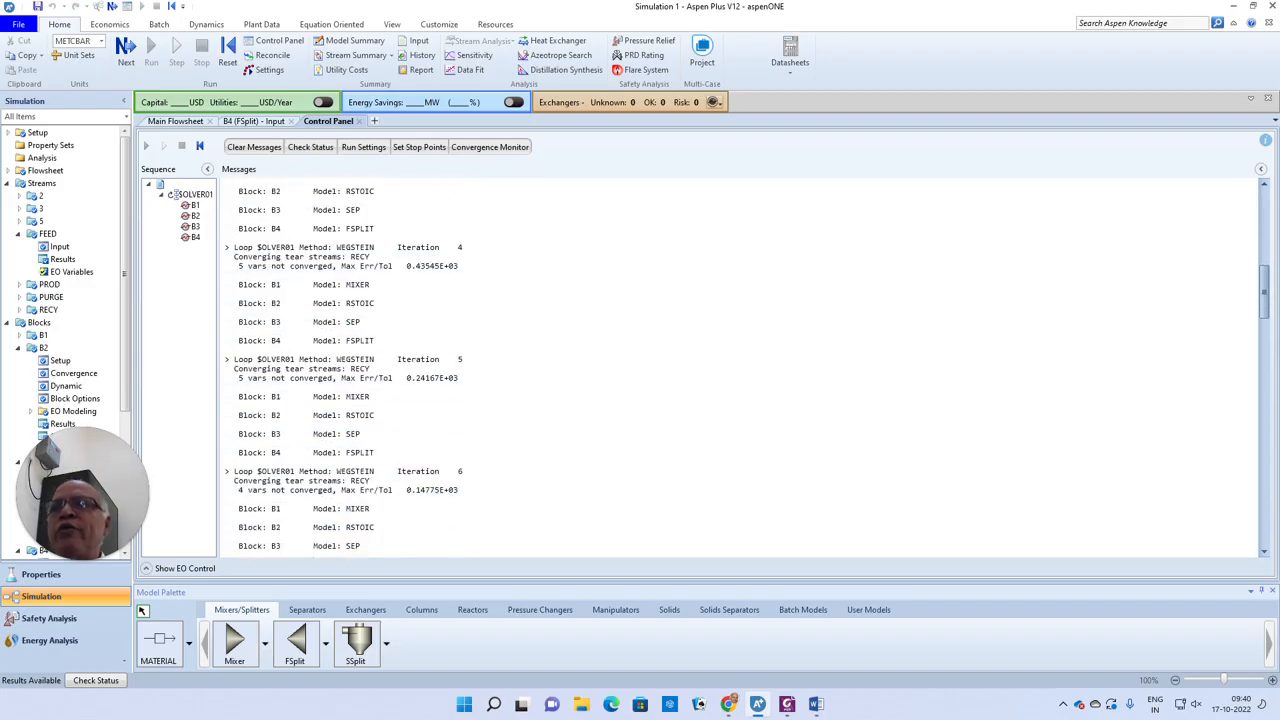
pyautogui.scroll(-14, 745, 366)
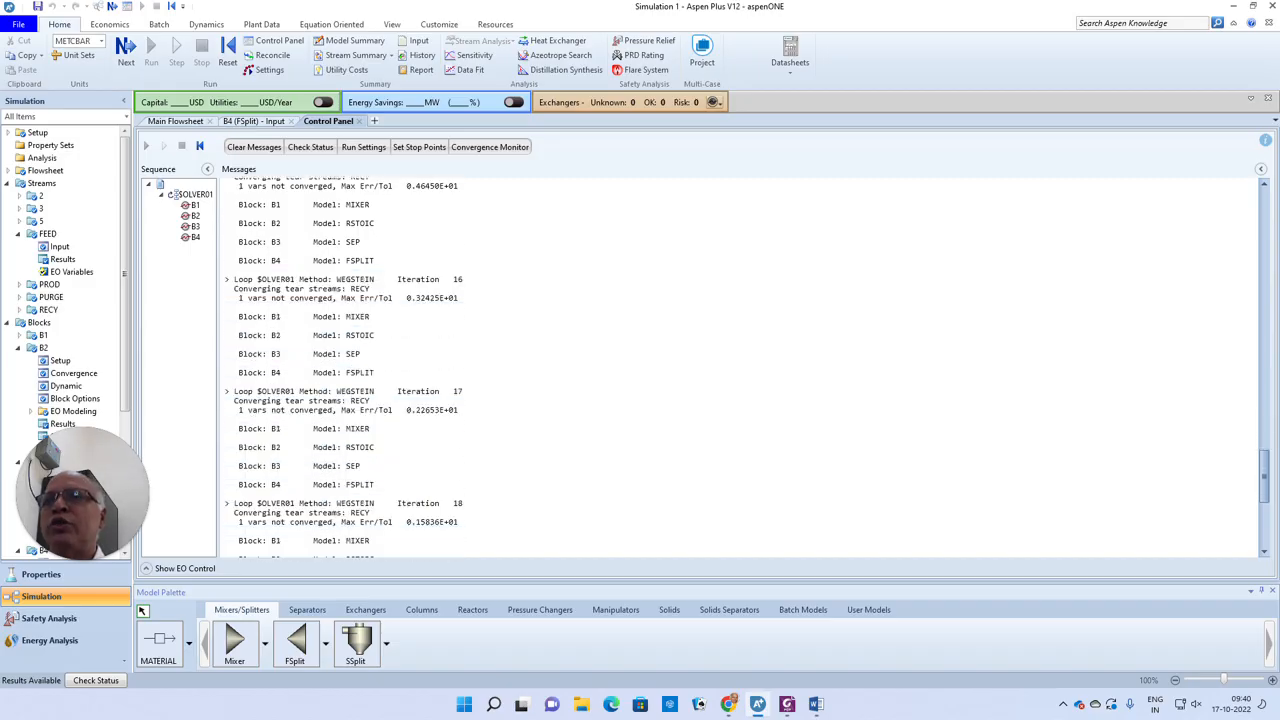
pyautogui.moveTo(336, 391); pyautogui.dragTo(376, 391)
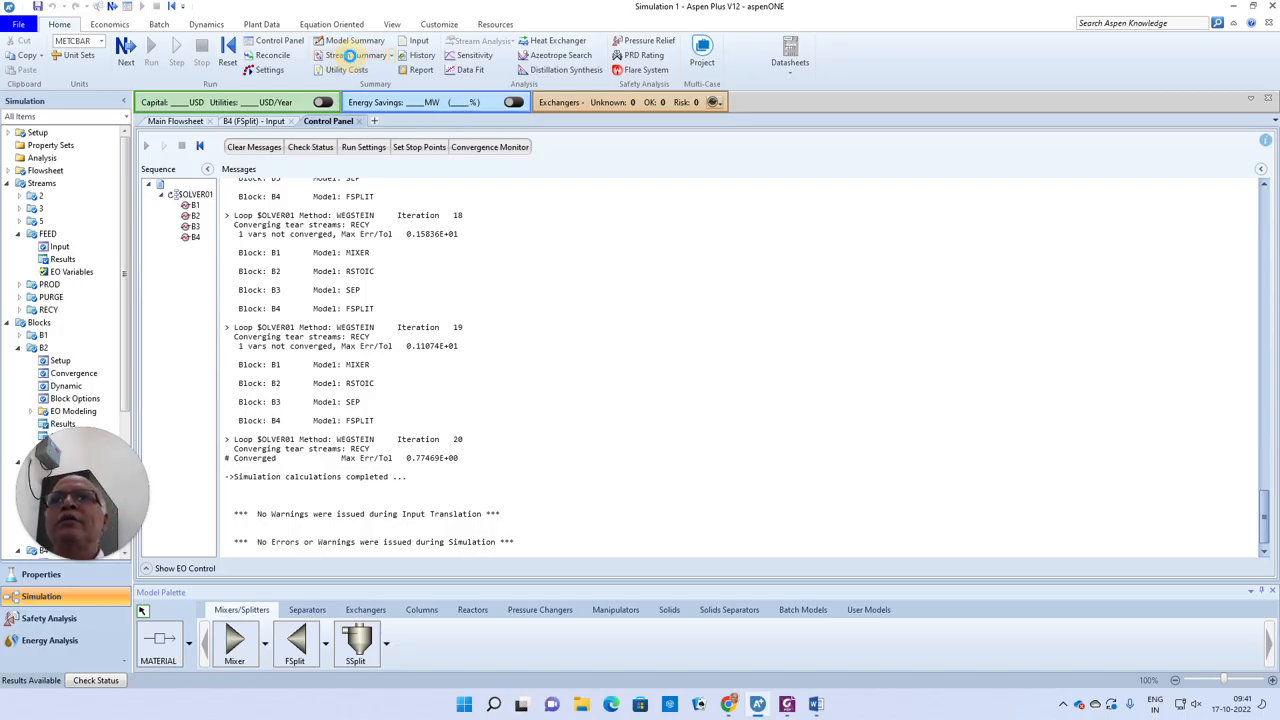
# View the results summary for all streams, close it and return to the main flowsheet
pyautogui.click(350, 56)
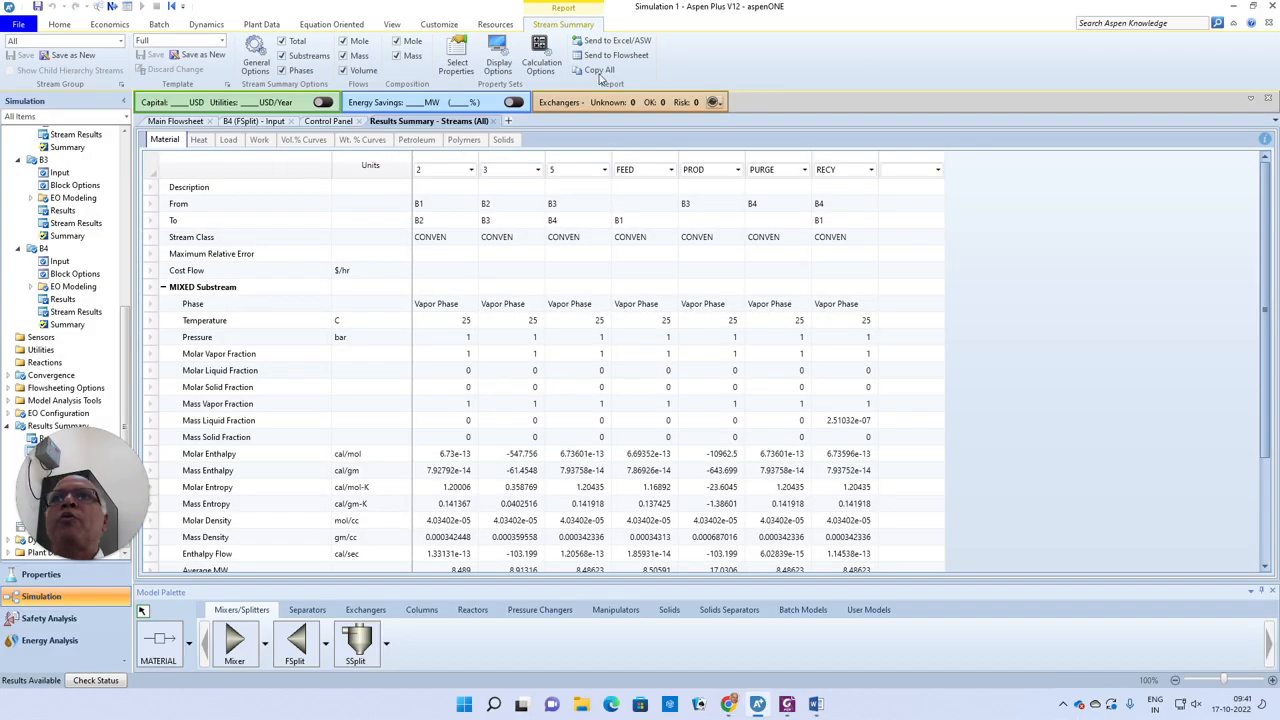
pyautogui.click(491, 121)
pyautogui.click(195, 123)
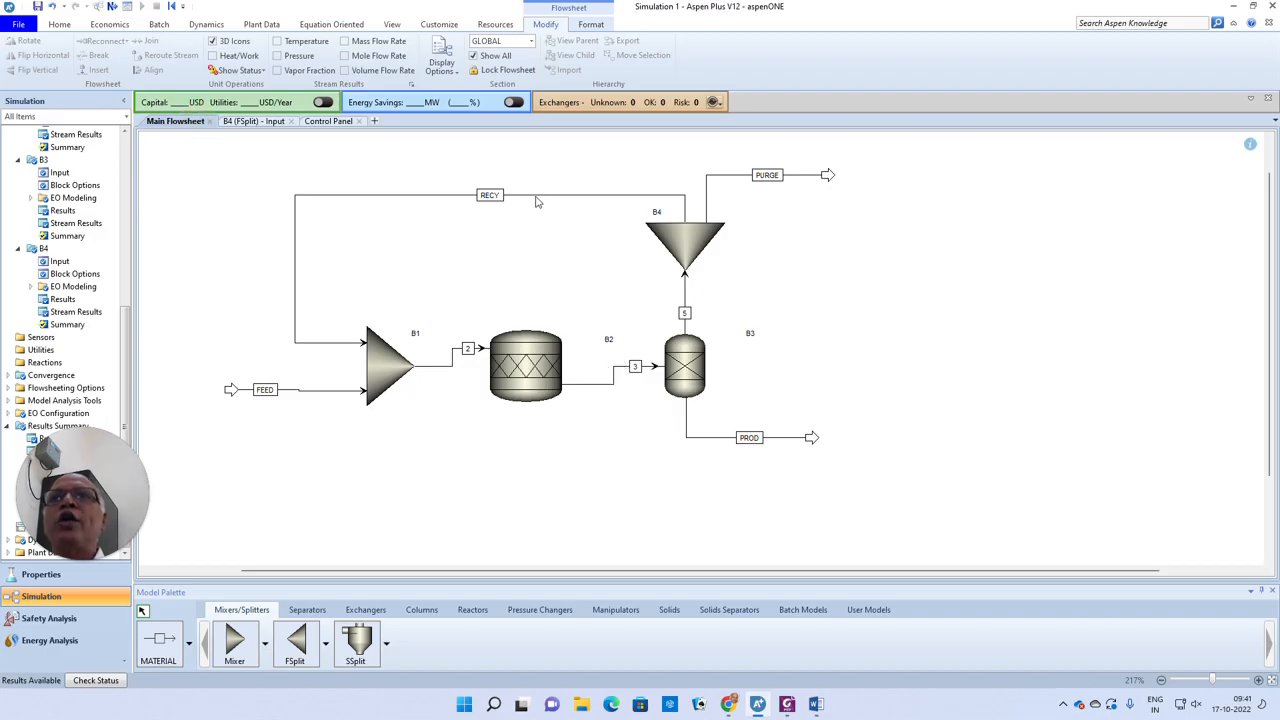
# Open the results of the RECY stream and expand its component mole flows
pyautogui.rightClick(538, 197)
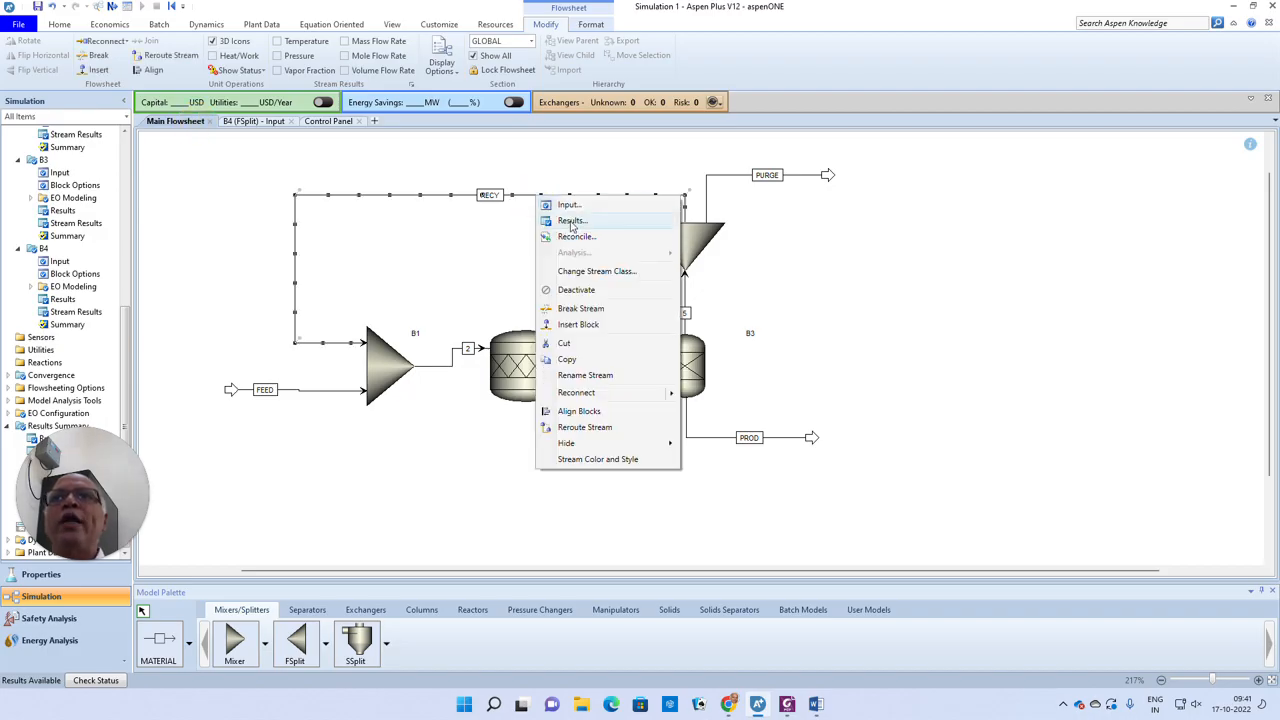
pyautogui.click(571, 222)
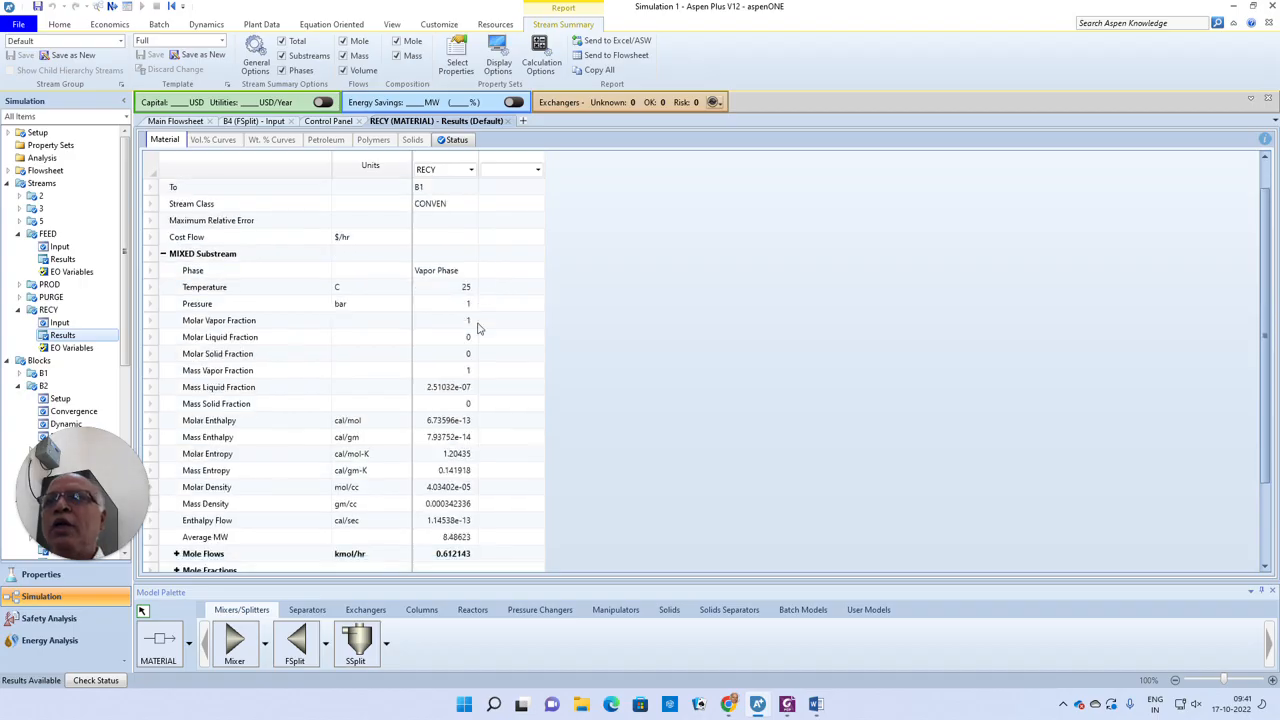
pyautogui.scroll(-3, 457, 360)
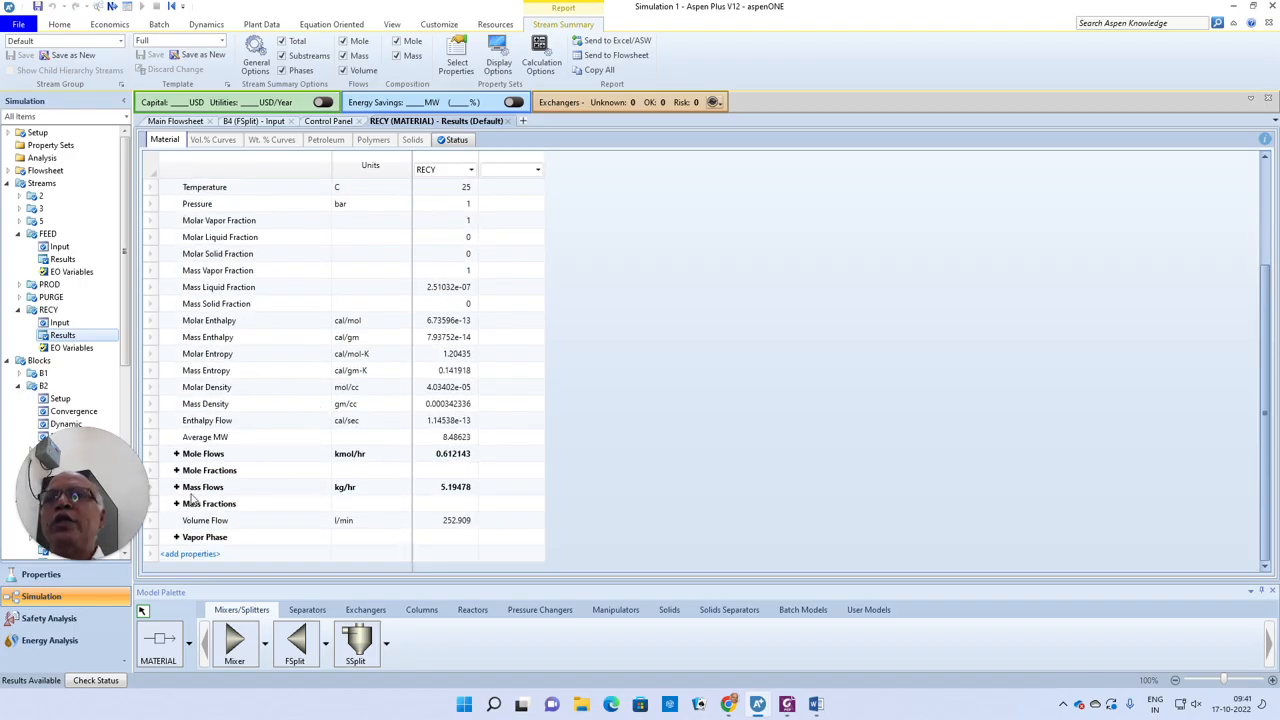
pyautogui.click(176, 454)
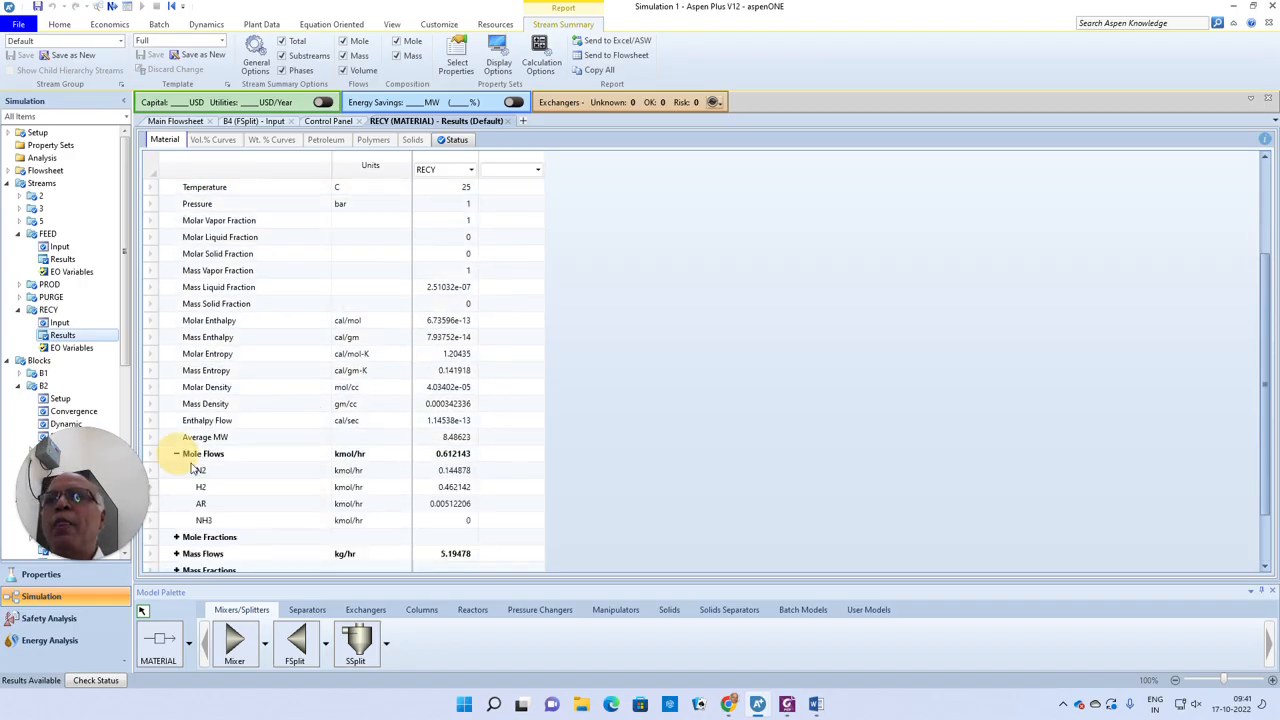
# Display the RECY stream's mole flows in mol/hr and expand its mole fractions
pyautogui.click(407, 456)
pyautogui.click(405, 454)
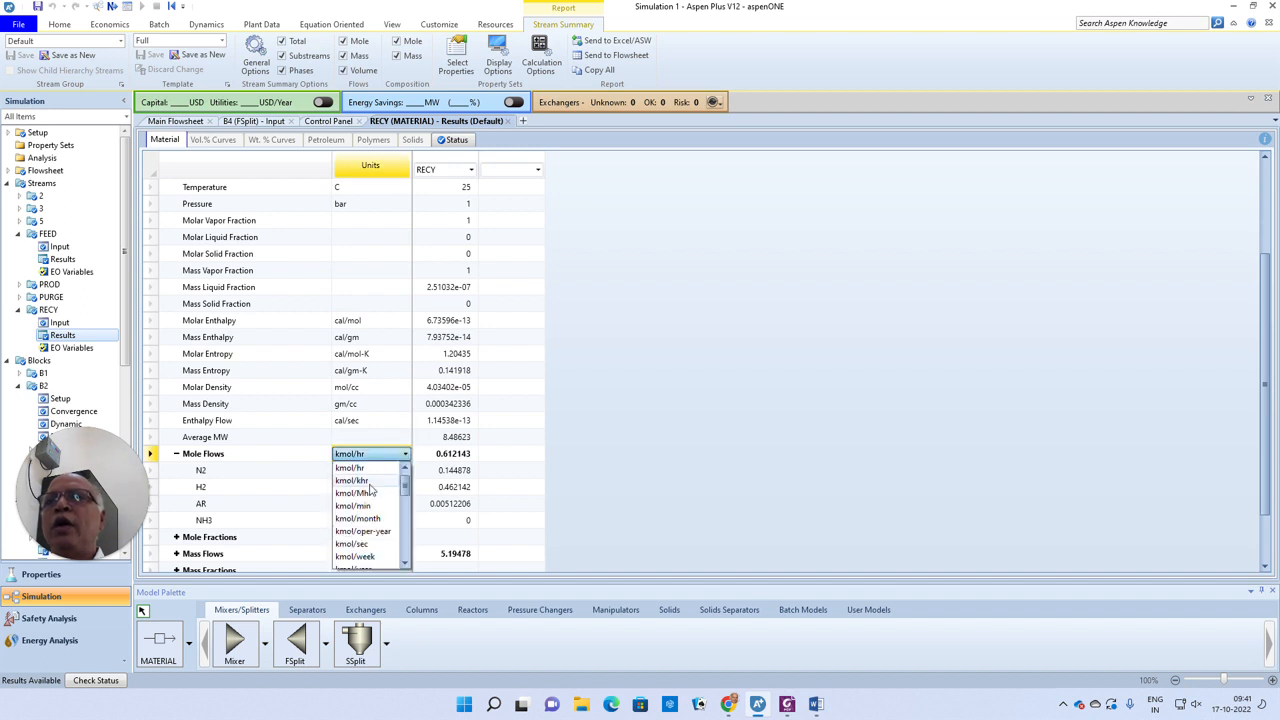
pyautogui.scroll(-5, 370, 526)
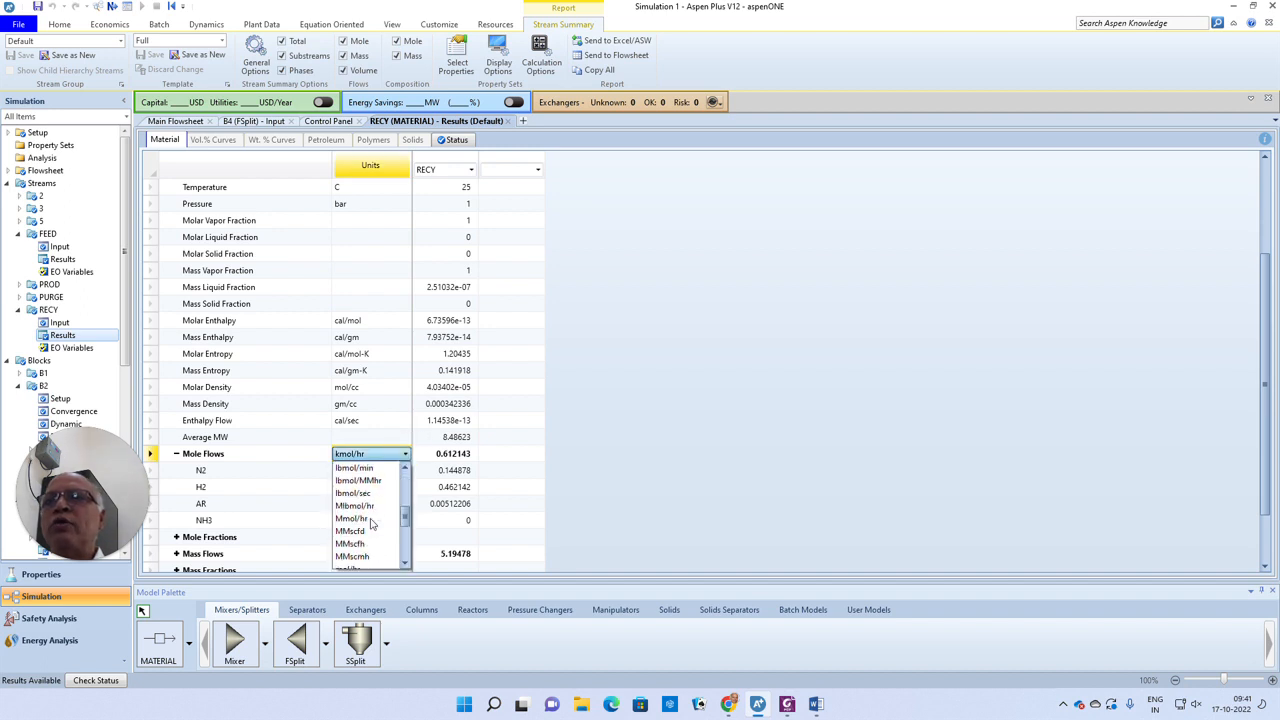
pyautogui.click(368, 532)
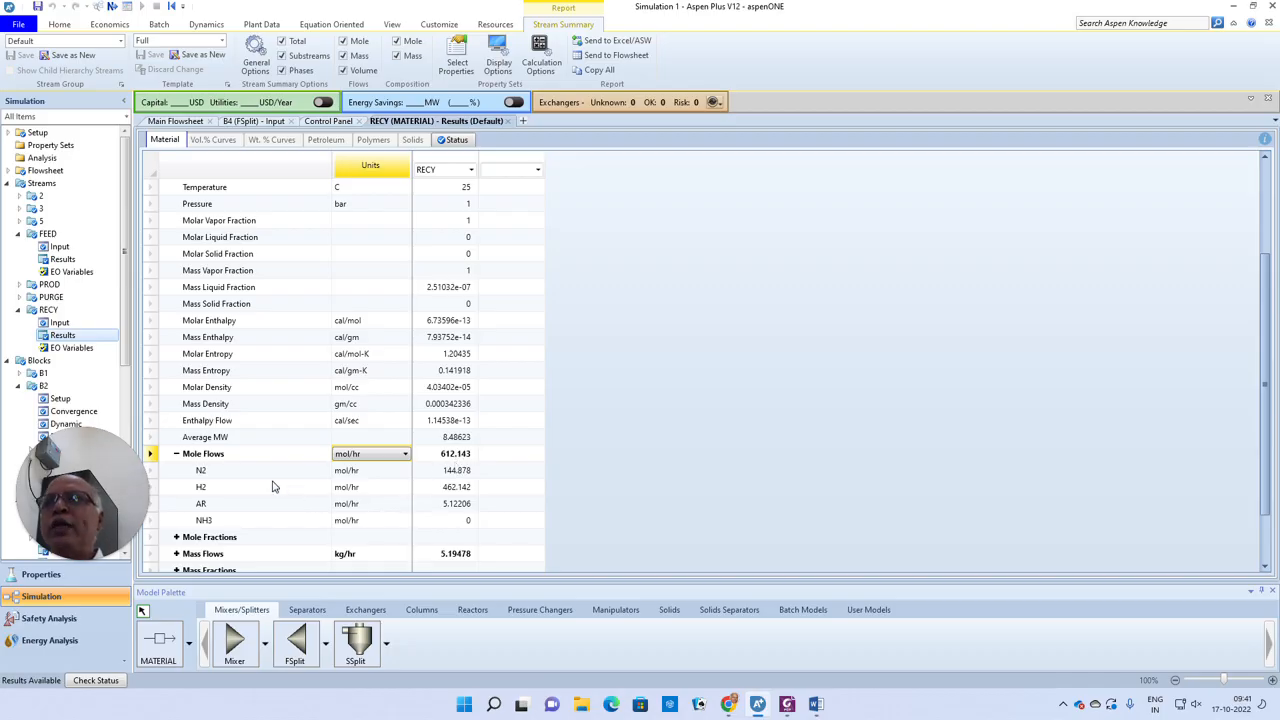
pyautogui.scroll(-1, 259, 479)
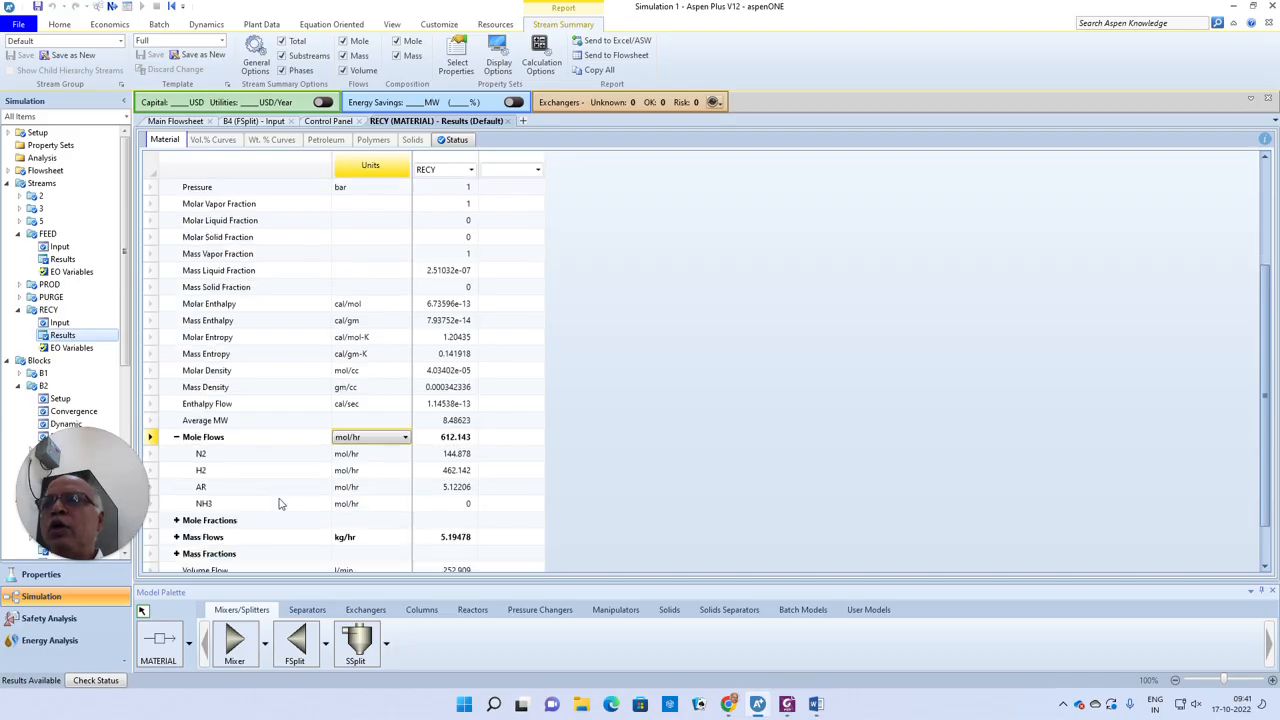
pyautogui.click(178, 489)
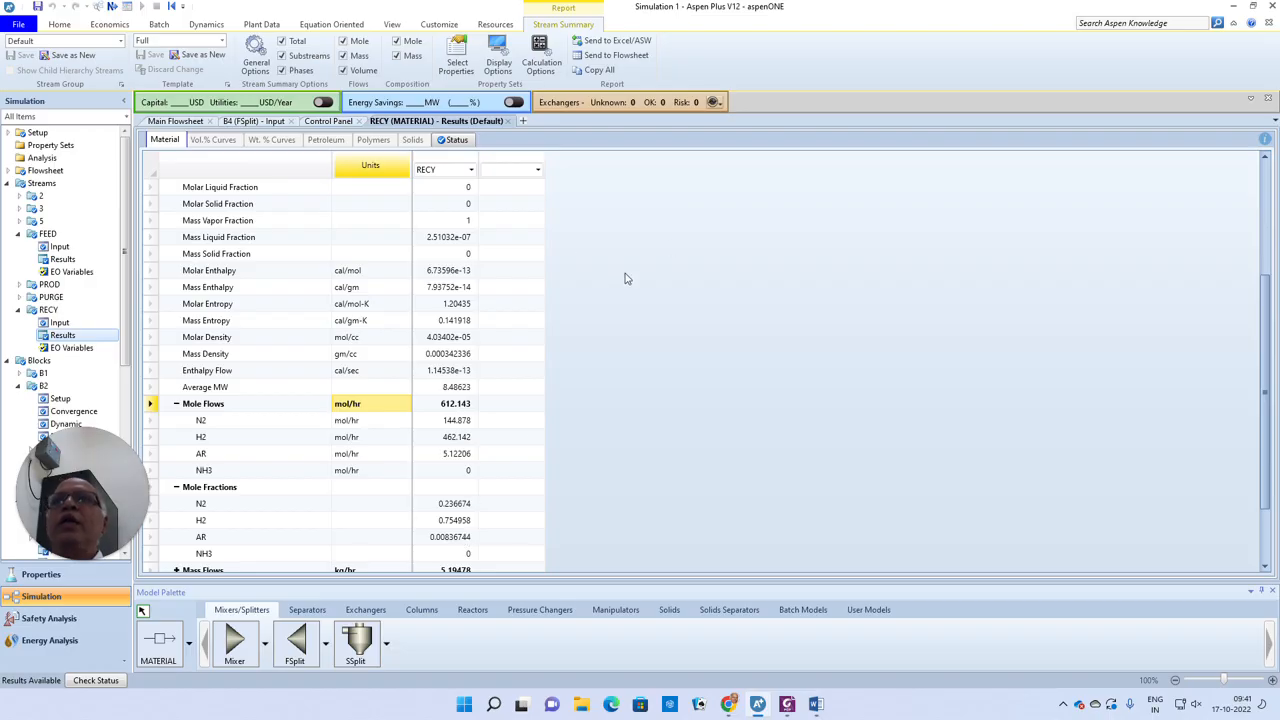
# Return to the main flowsheet and open the stream results of splitter B4
pyautogui.click(176, 121)
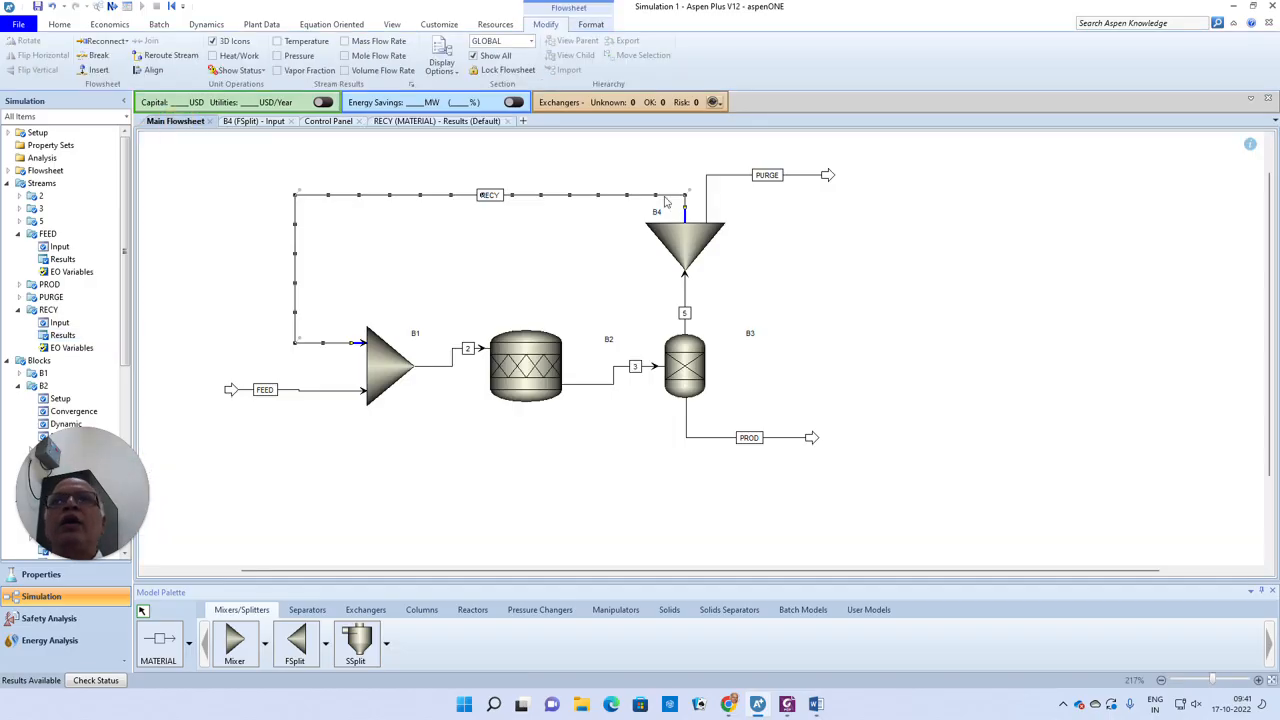
pyautogui.rightClick(799, 179)
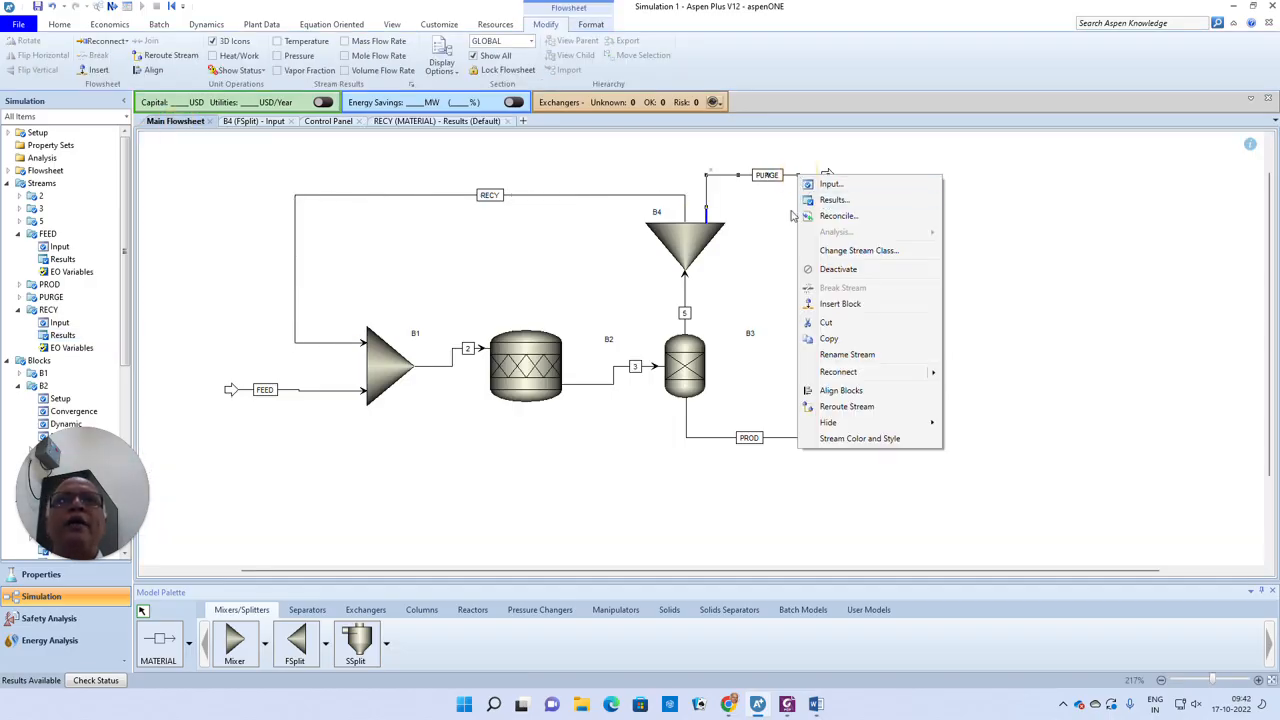
pyautogui.click(748, 251)
pyautogui.click(690, 247)
pyautogui.rightClick(690, 247)
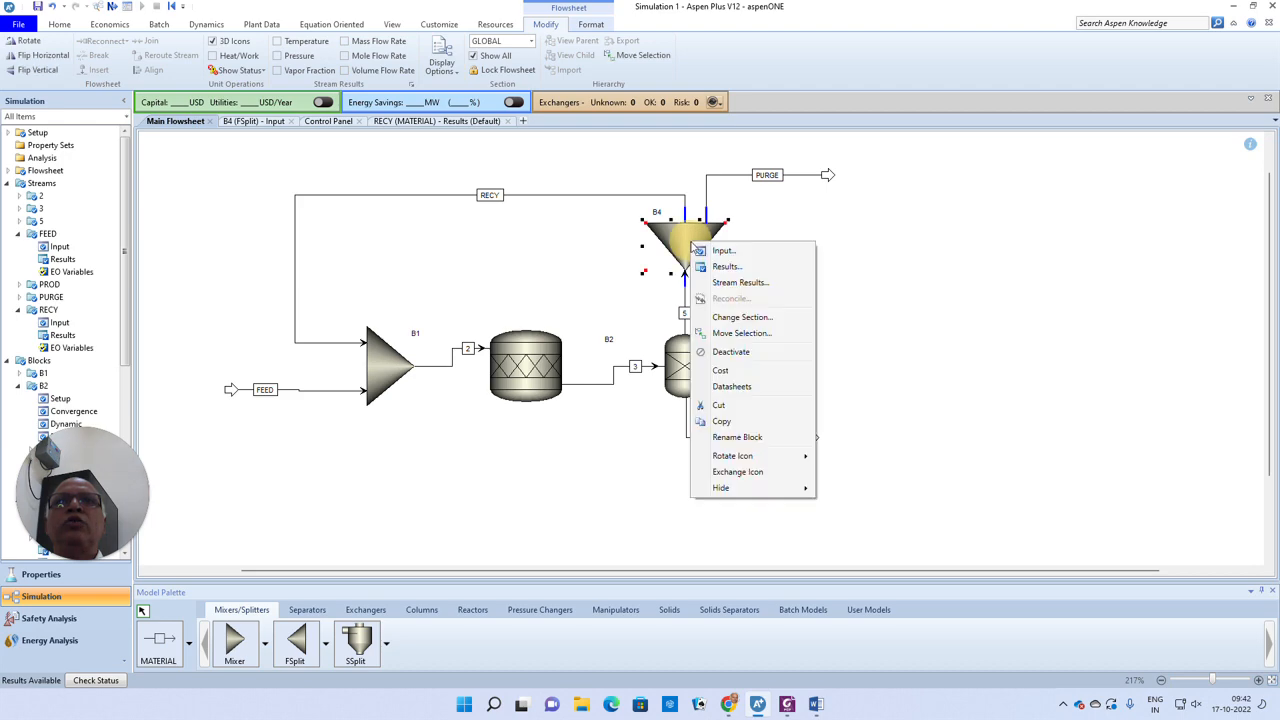
pyautogui.click(729, 283)
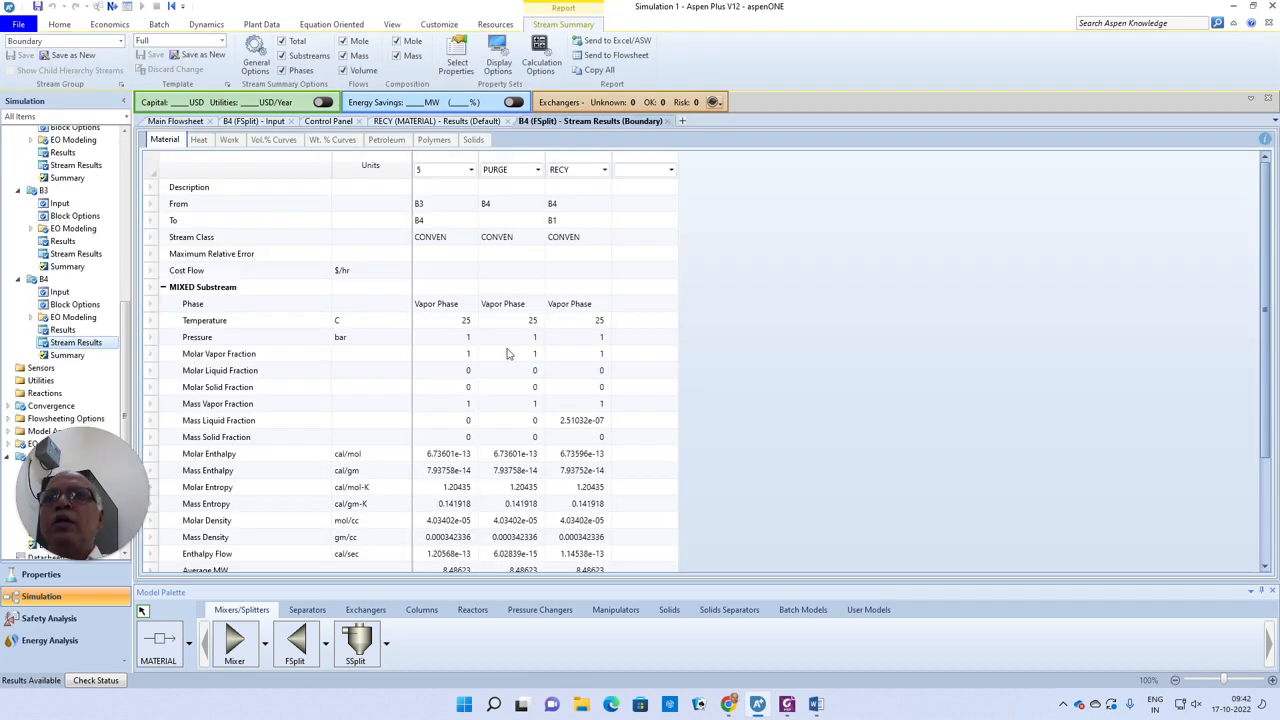
# Display the mole flows of the streams around splitter B4 in mol/hr and expand their mole fractions
pyautogui.scroll(-1, 507, 348)
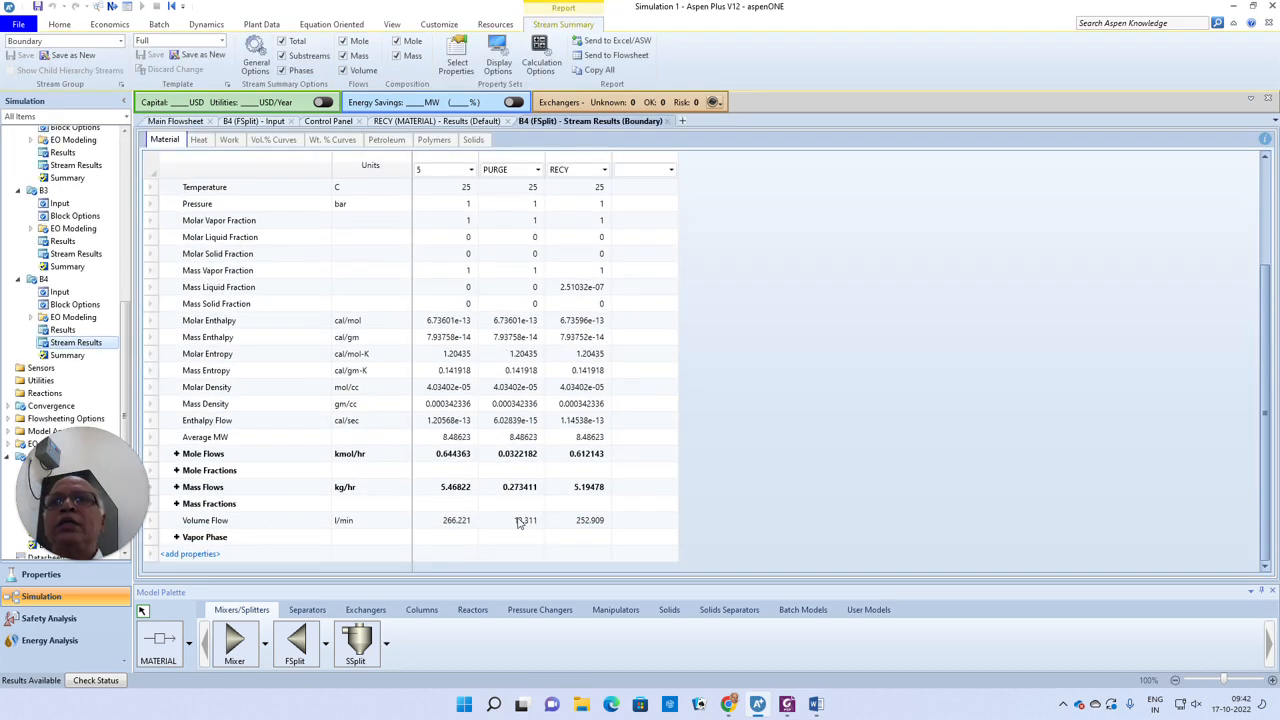
pyautogui.click(392, 455)
pyautogui.click(405, 454)
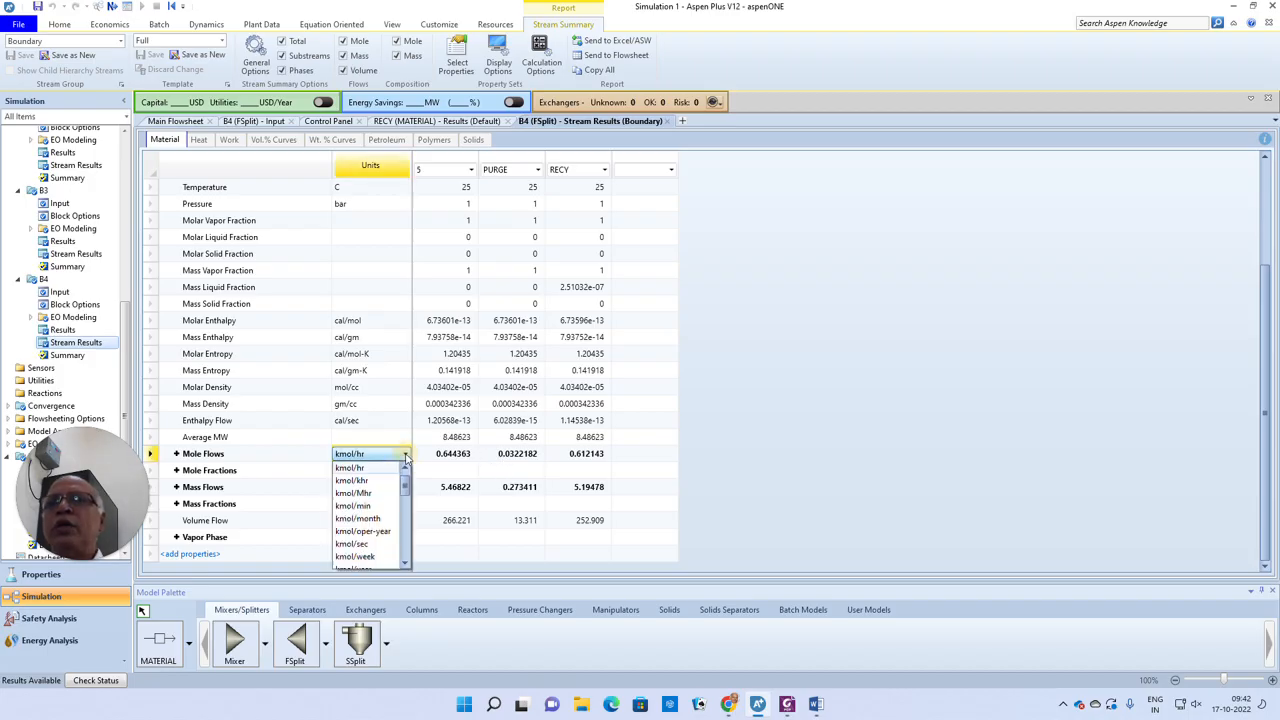
pyautogui.scroll(-3, 370, 505)
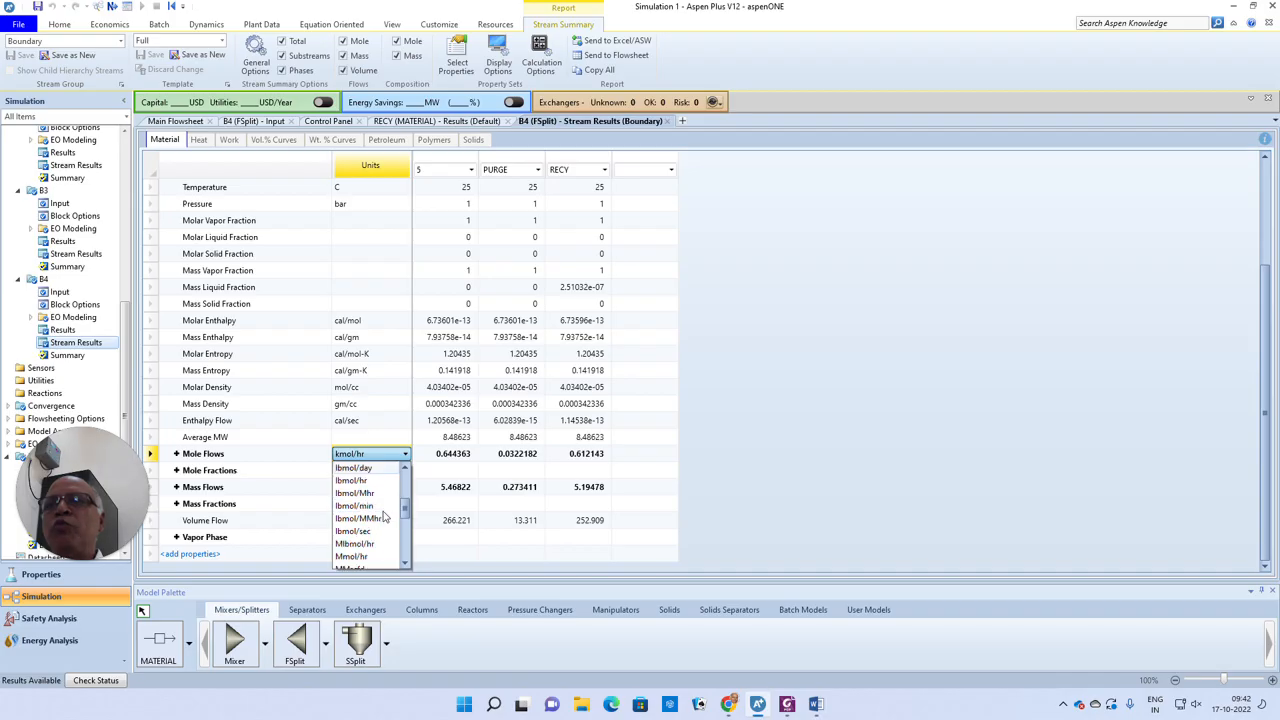
pyautogui.scroll(-2, 383, 516)
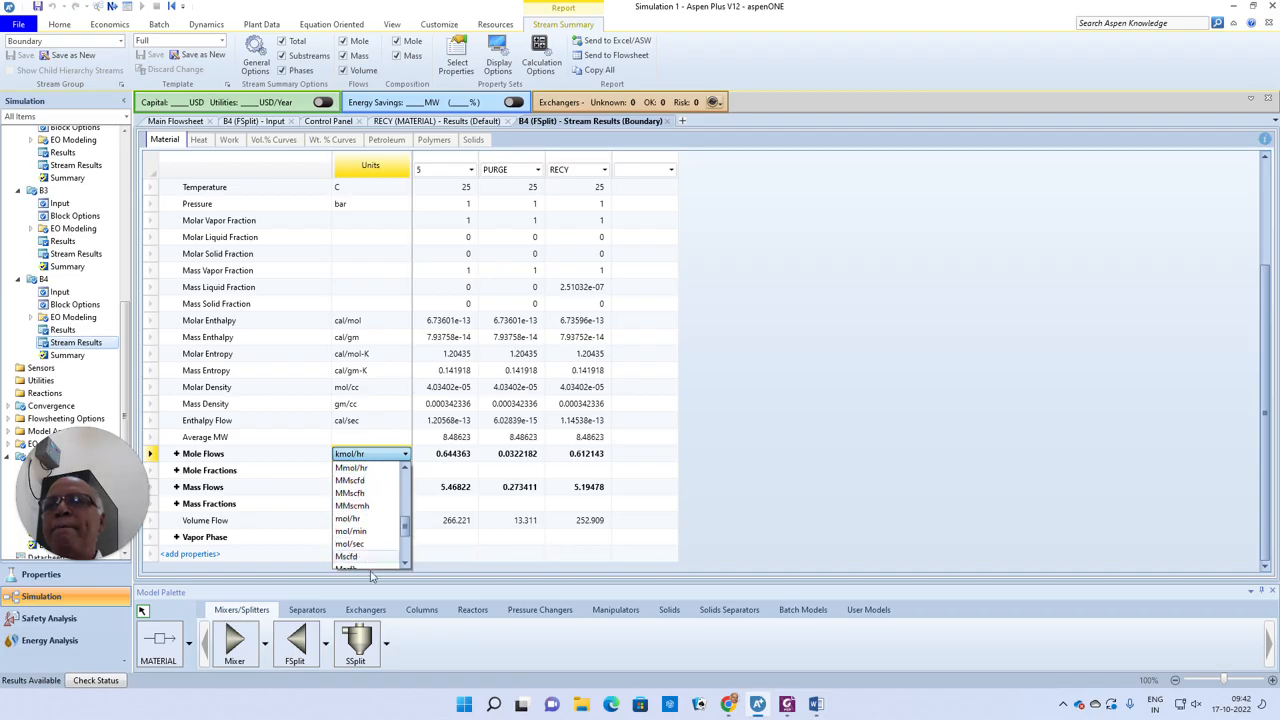
pyautogui.click(355, 531)
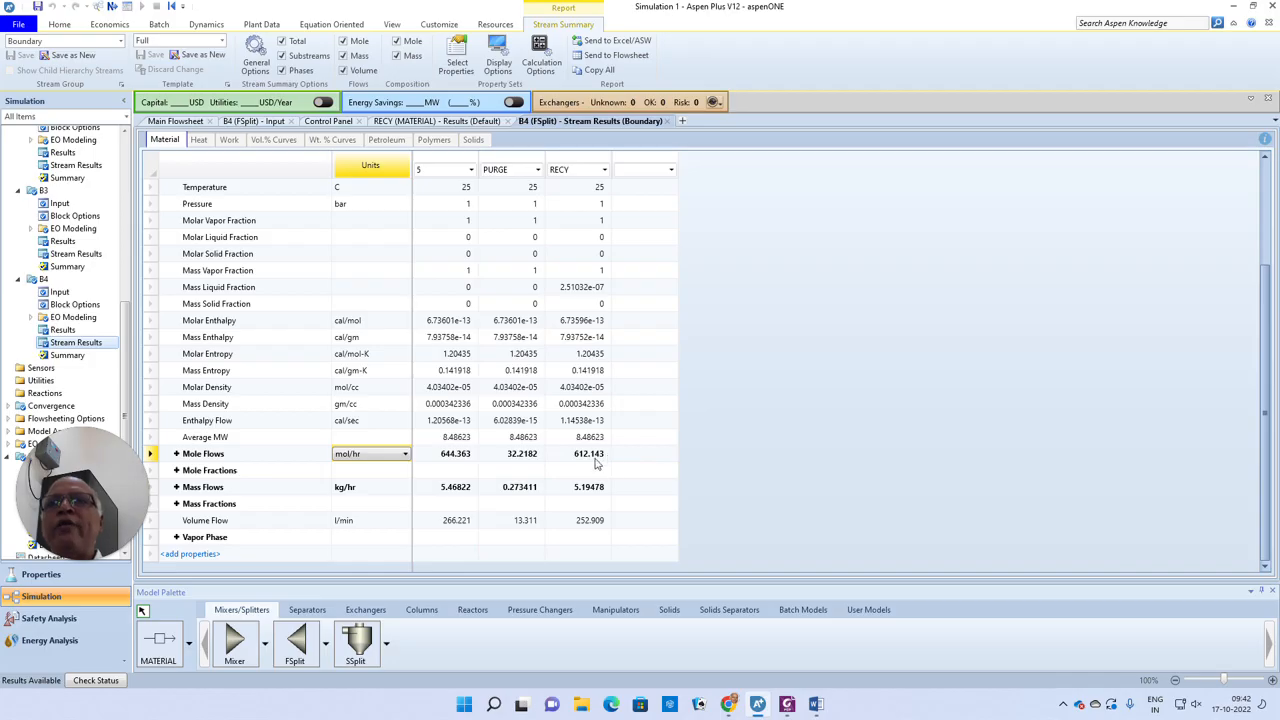
pyautogui.click(177, 470)
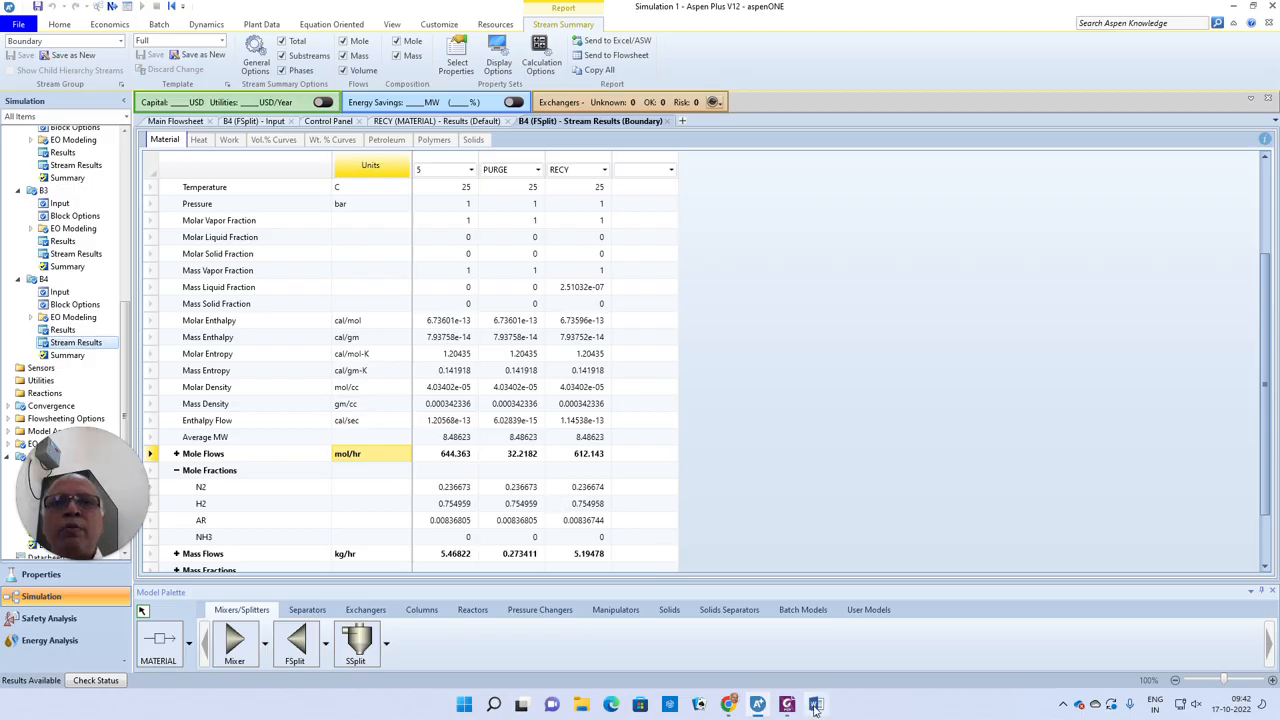
# Check the problem statement in Word, return to the Aspen Plus flowsheet and open the results of the PROD stream
pyautogui.click(816, 704)
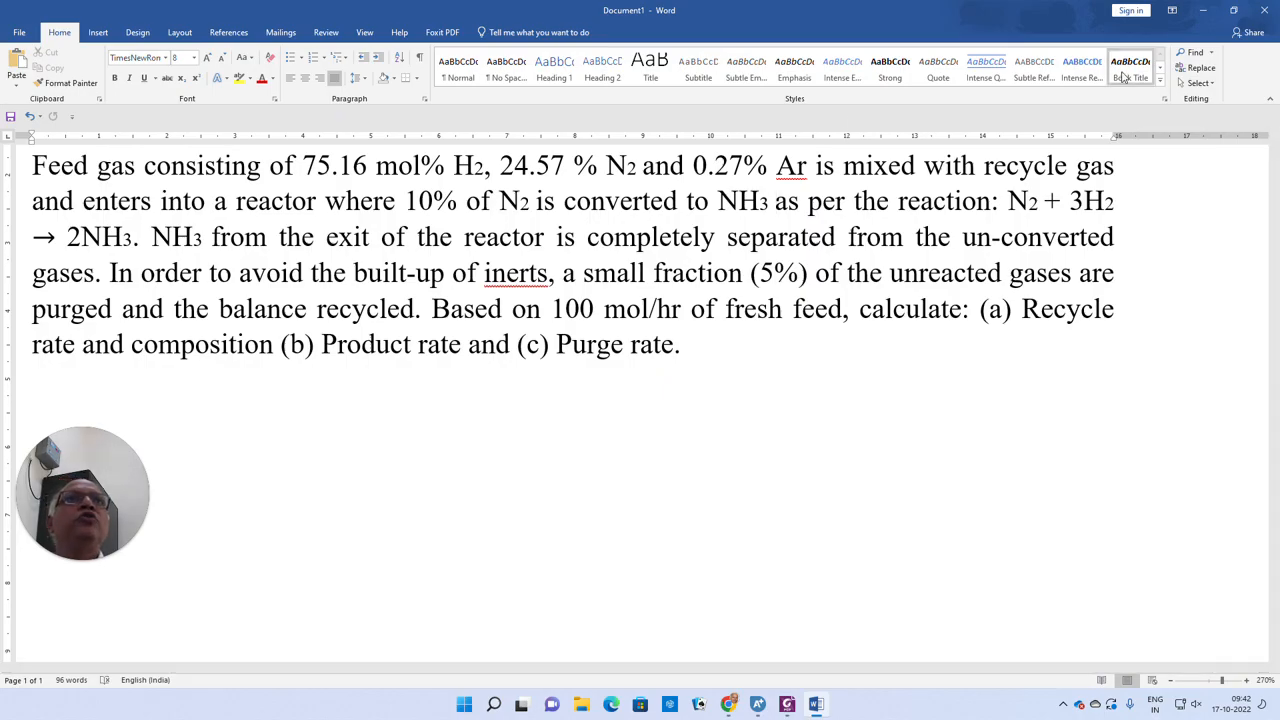
pyautogui.click(1203, 10)
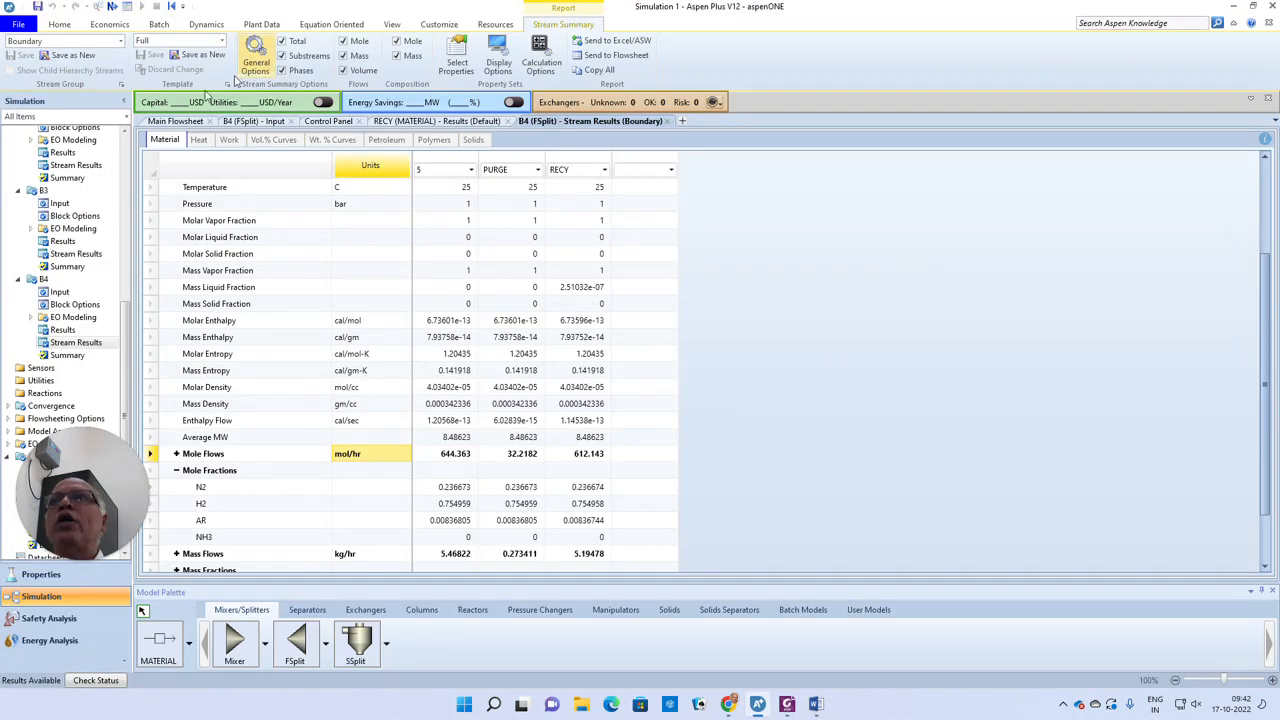
pyautogui.click(176, 121)
pyautogui.click(782, 437)
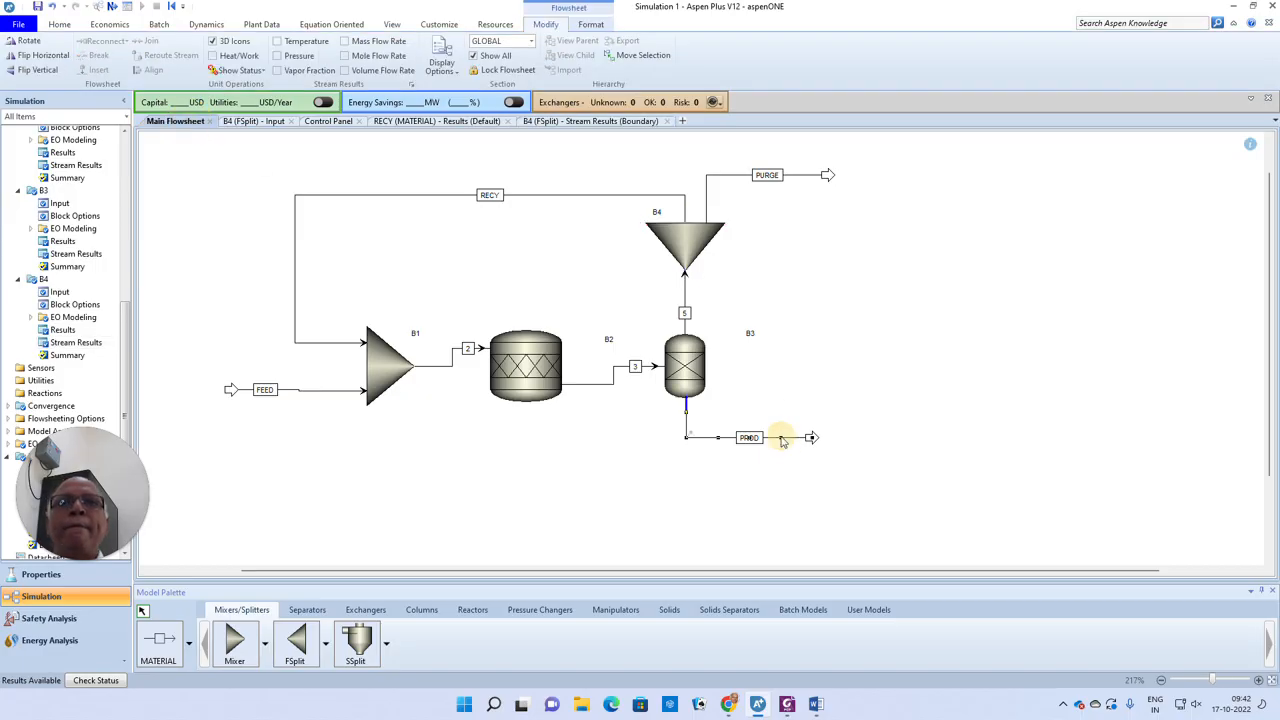
pyautogui.rightClick(782, 437)
pyautogui.click(818, 184)
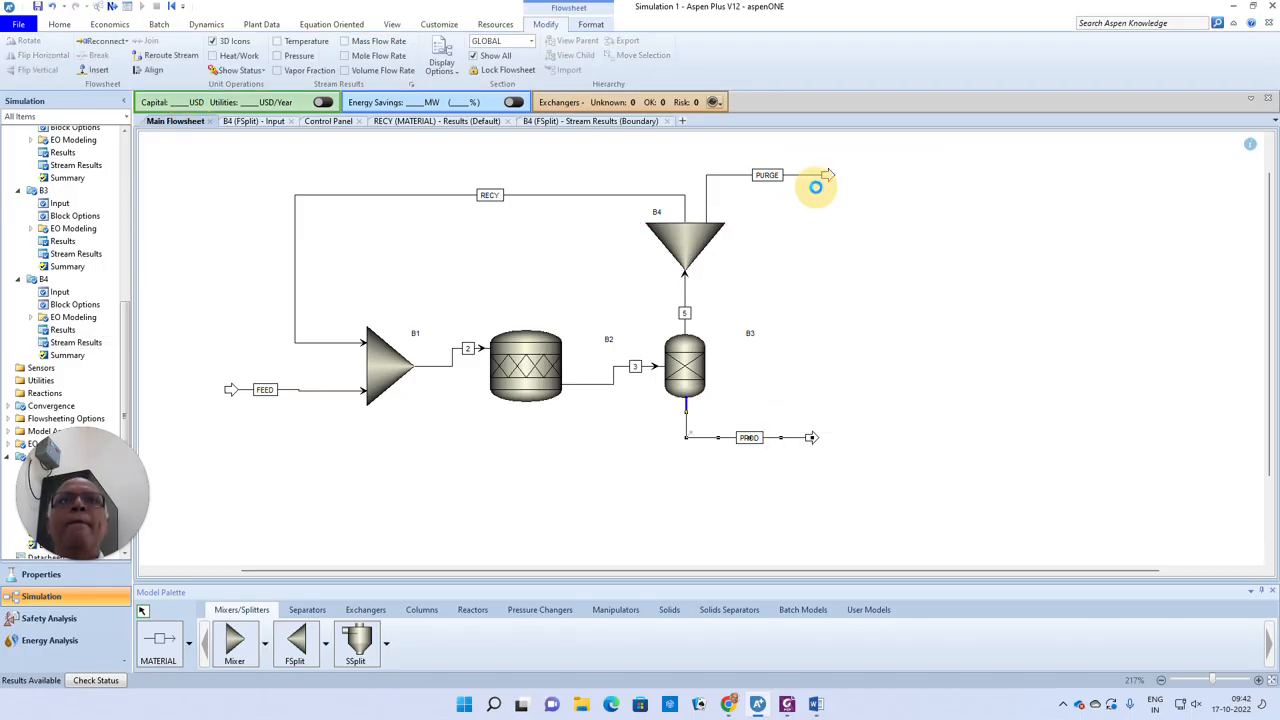
# Expand the PROD stream's component mole flows, display them in mol/hr and return to the main flowsheet
pyautogui.scroll(-3, 573, 392)
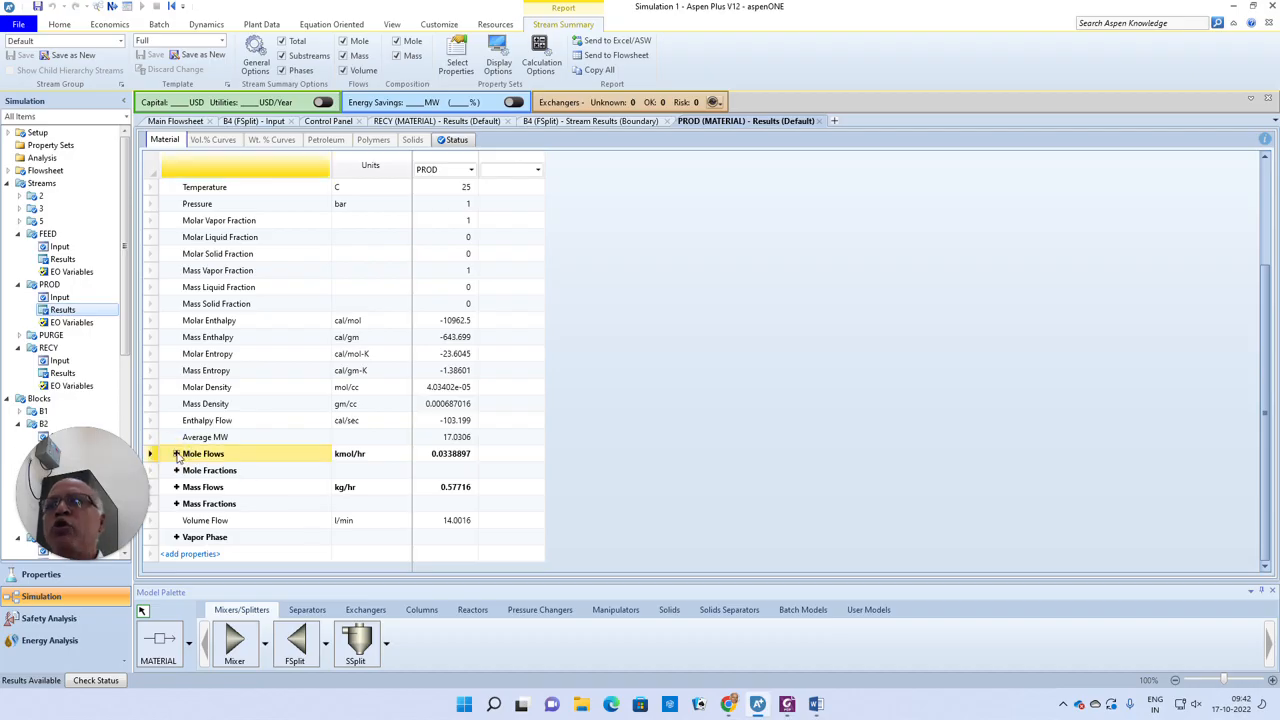
pyautogui.click(175, 455)
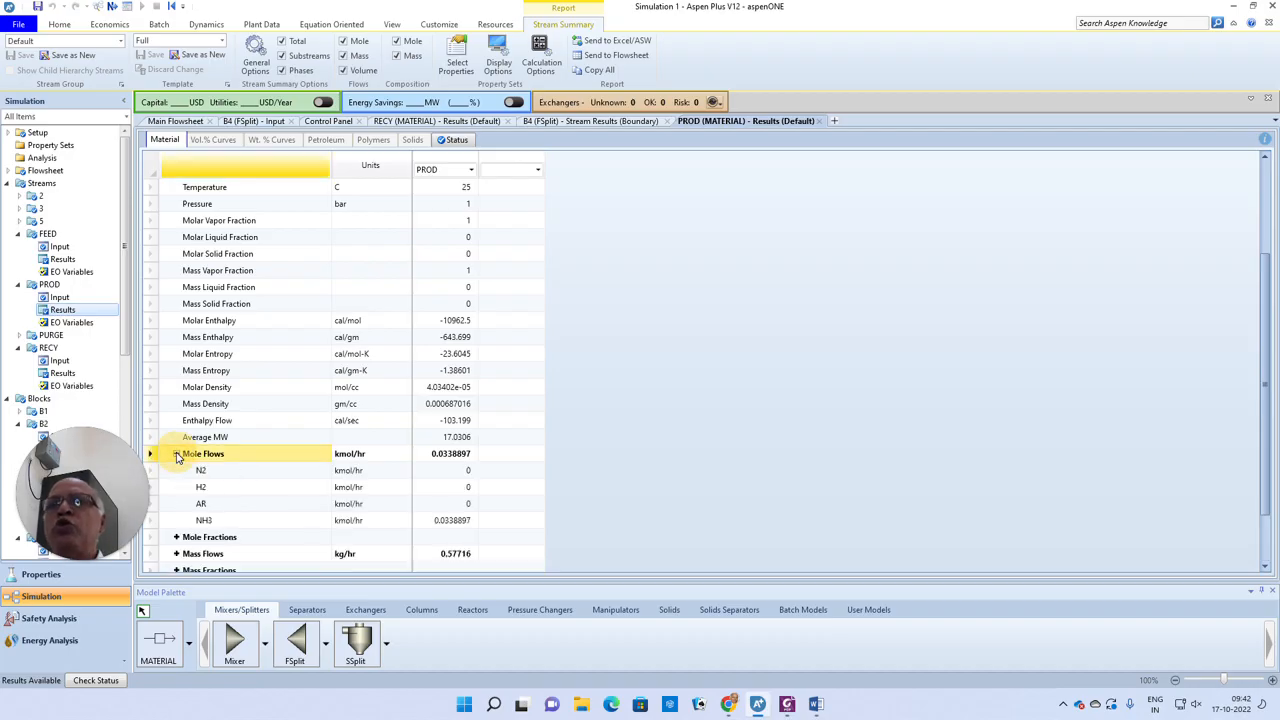
pyautogui.click(407, 525)
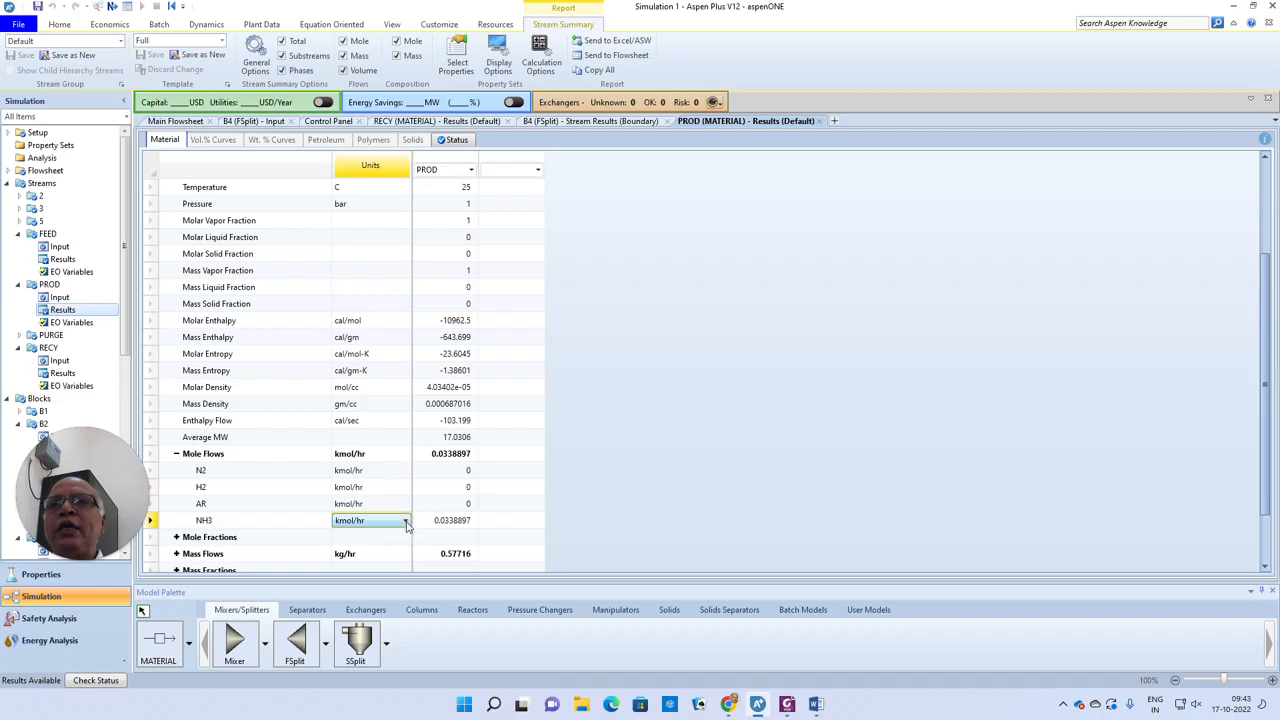
pyautogui.click(407, 525)
pyautogui.scroll(-2, 387, 565)
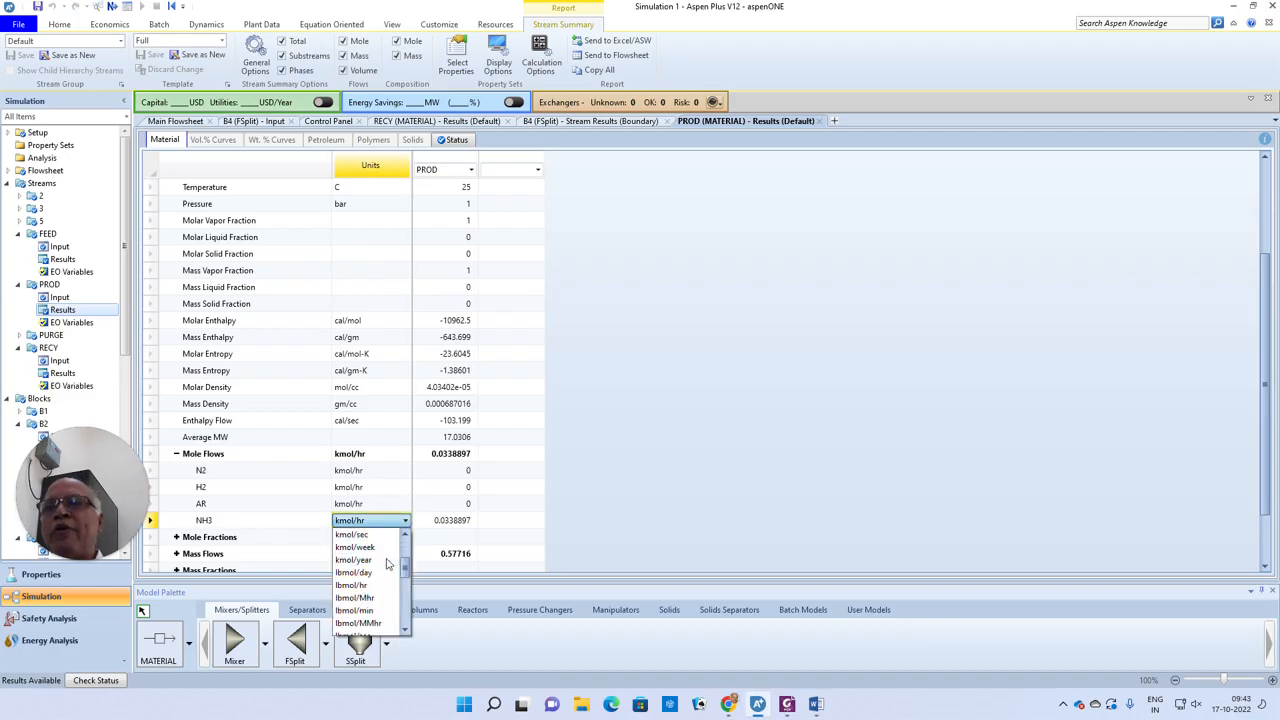
pyautogui.scroll(-2, 387, 565)
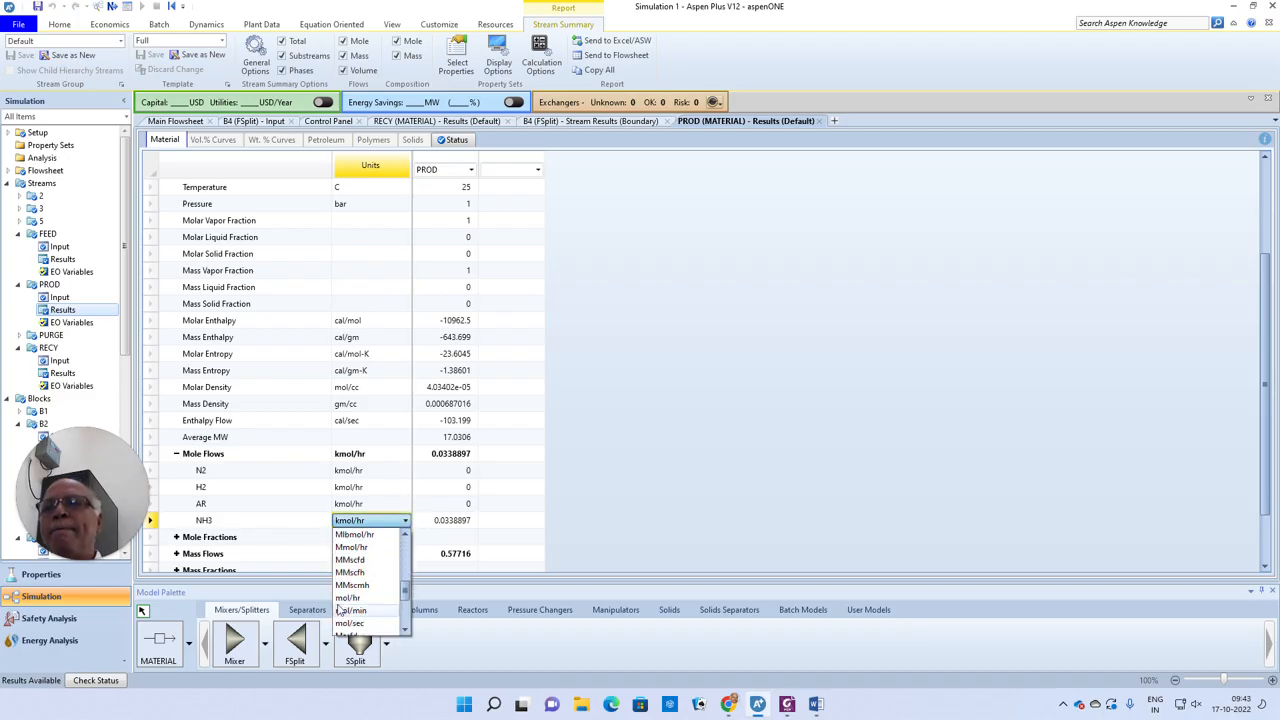
pyautogui.click(347, 598)
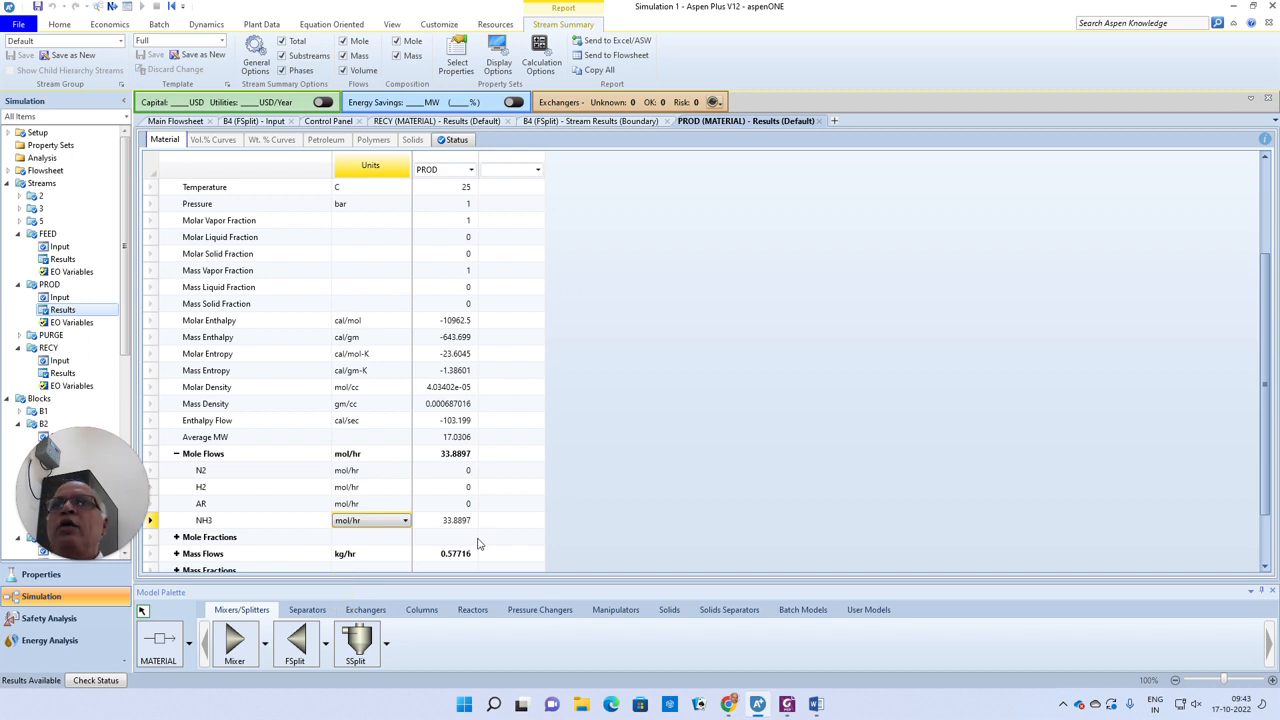
pyautogui.scroll(-1, 479, 545)
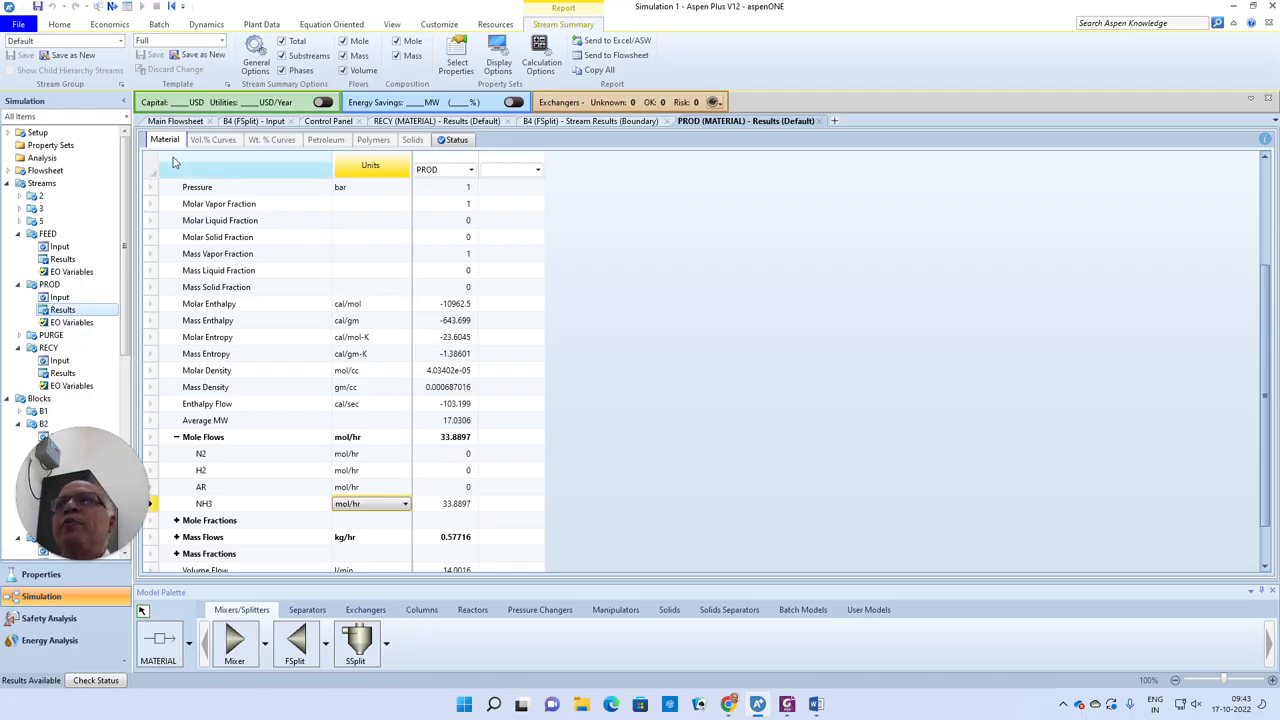
pyautogui.click(176, 121)
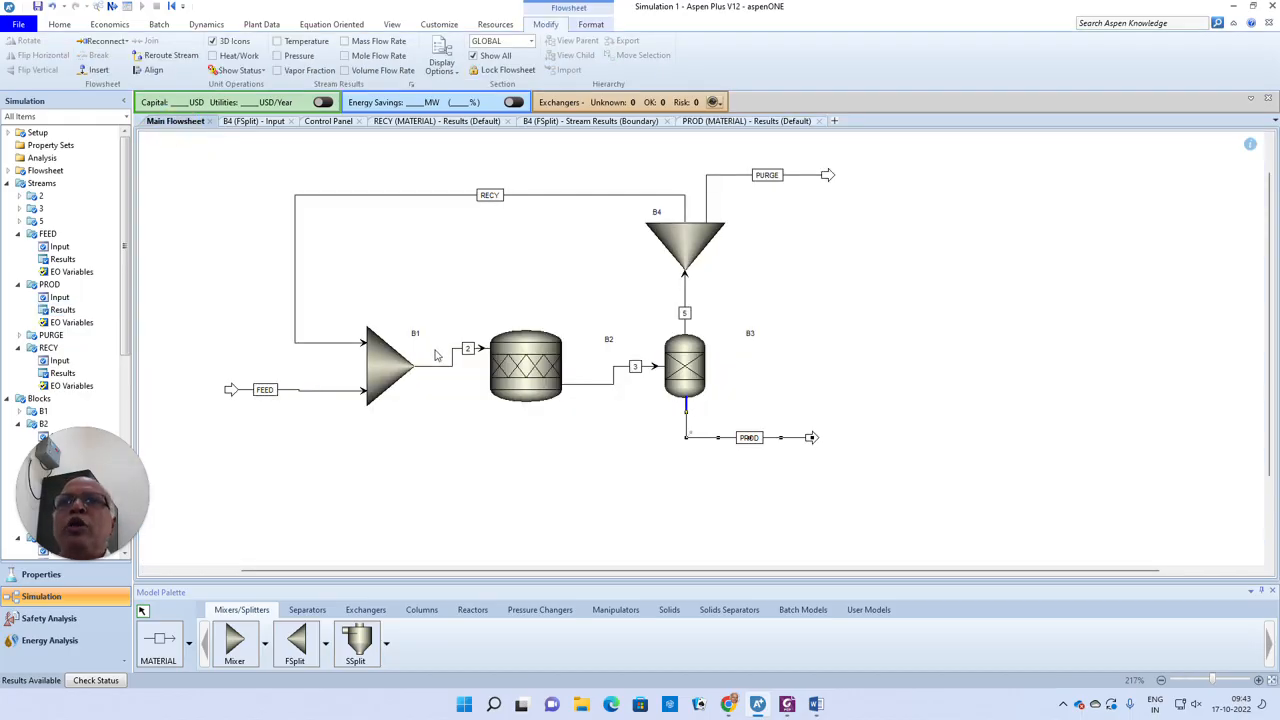